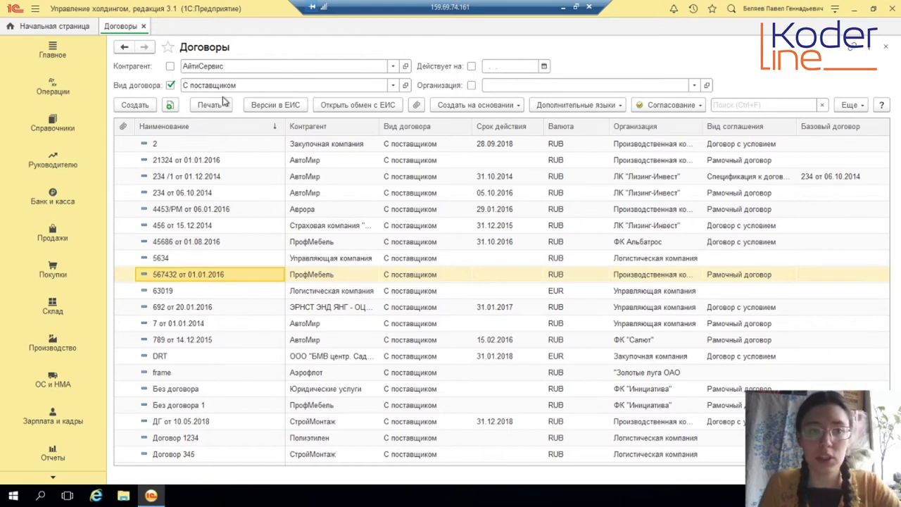
Turn off the Вид договора filter on the contracts list and clear its value.
click(170, 86)
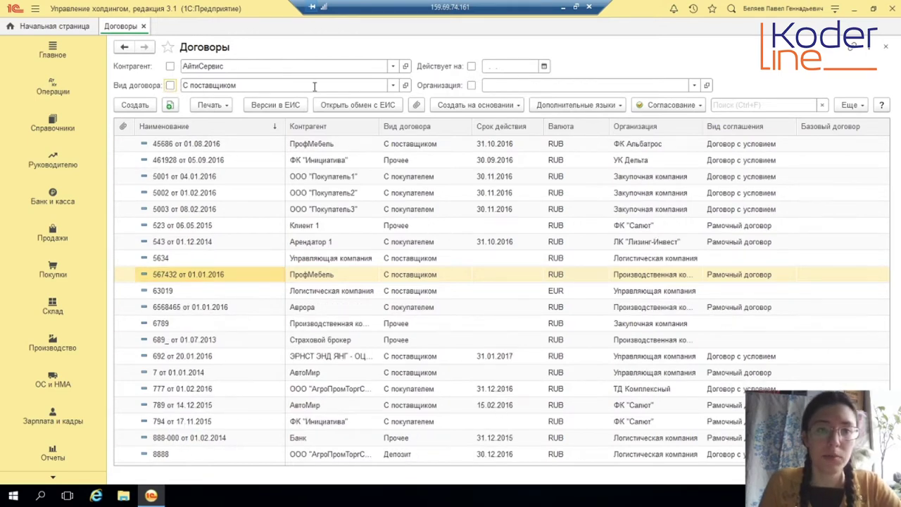
click(240, 85)
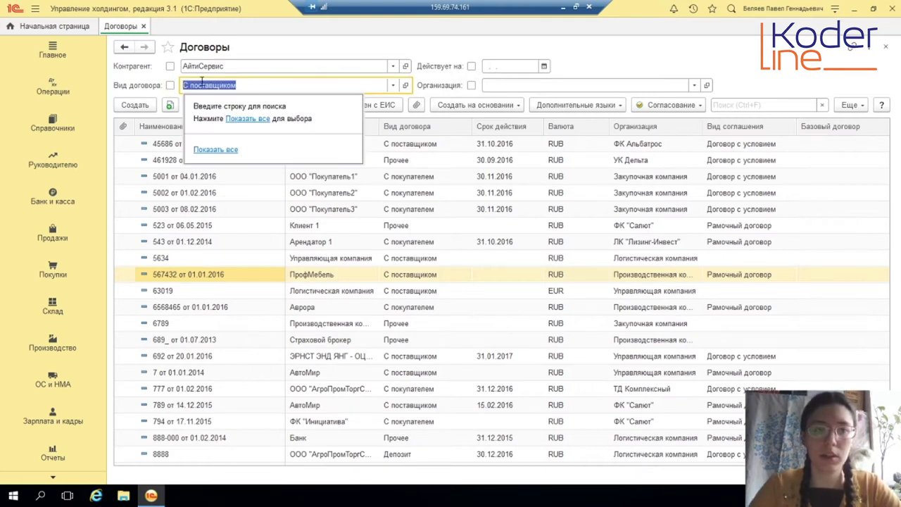
key(BackSpace)
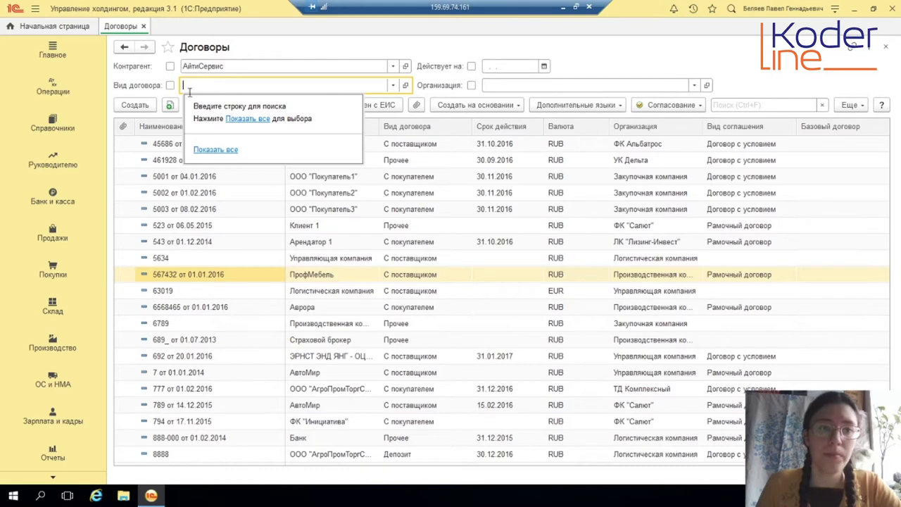
Filter the contracts by counterparty АйтиСервис and by contract type С поставщиком.
click(170, 66)
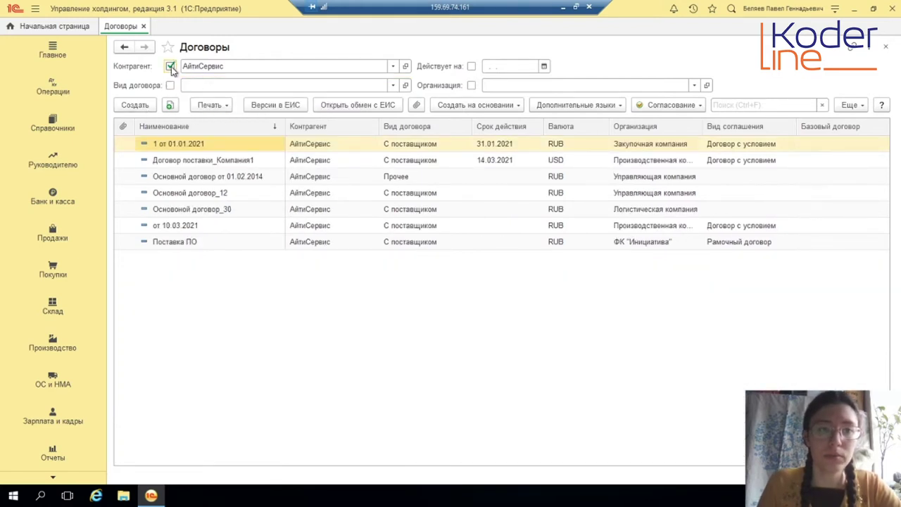
click(170, 85)
click(395, 86)
click(234, 149)
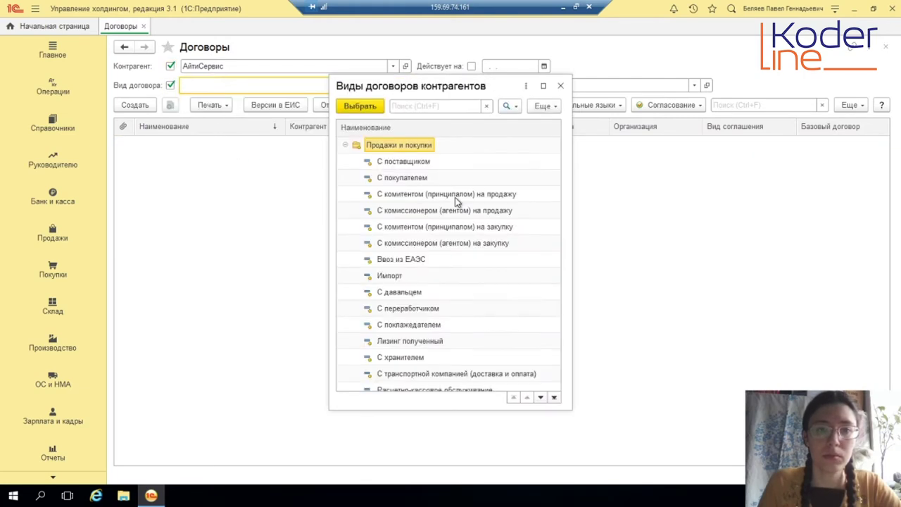
double_click(417, 167)
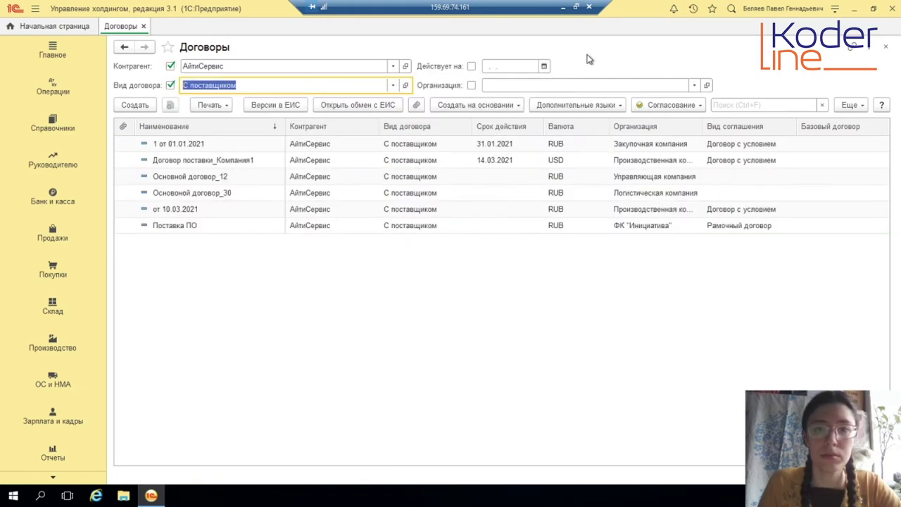
Switch the Действует на and Организация filters on and off again without entering values.
click(471, 66)
click(471, 67)
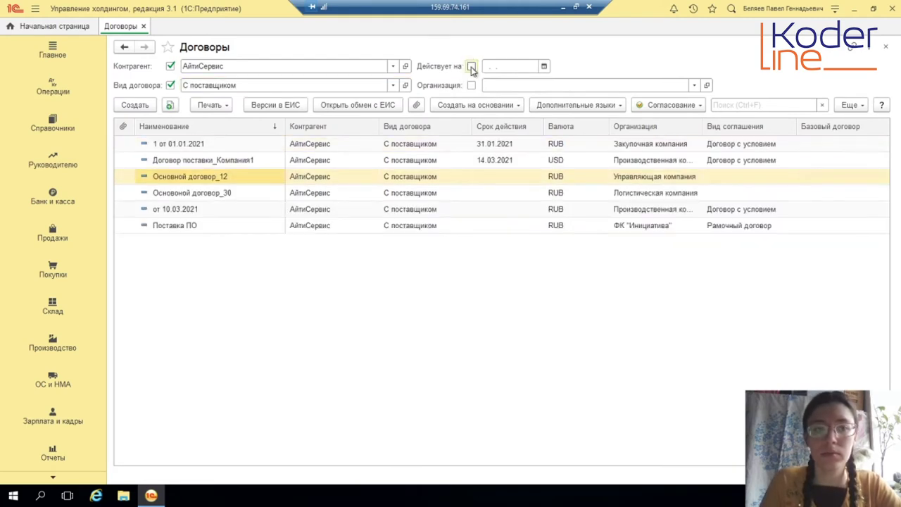
click(470, 85)
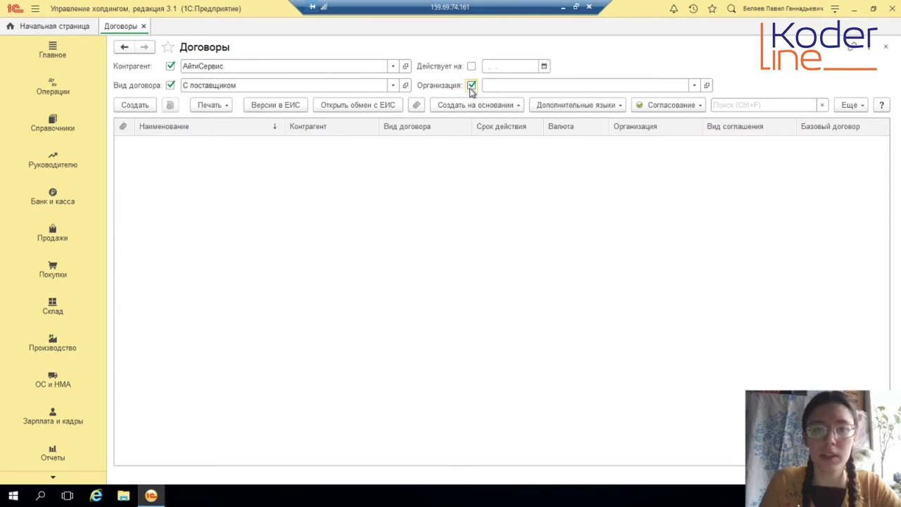
click(470, 86)
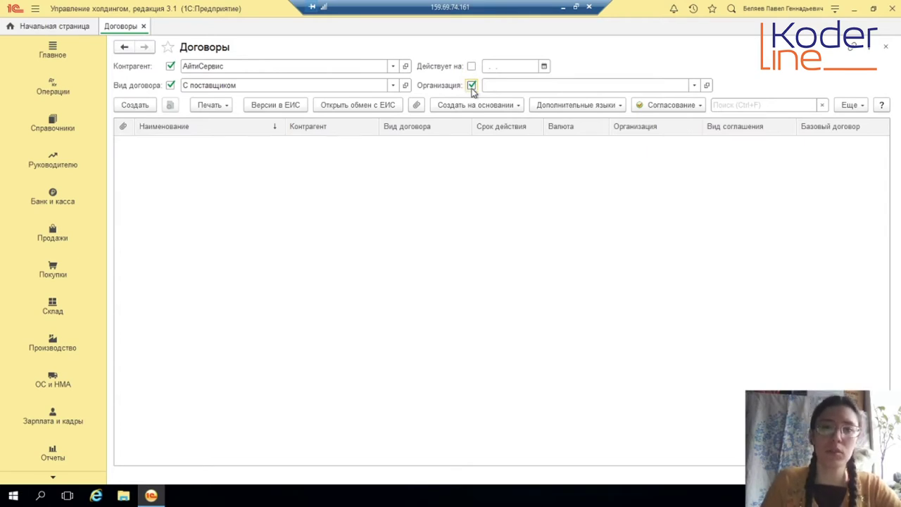
Turn off the Вид договора and Контрагент filters to list all contracts.
click(169, 85)
click(170, 66)
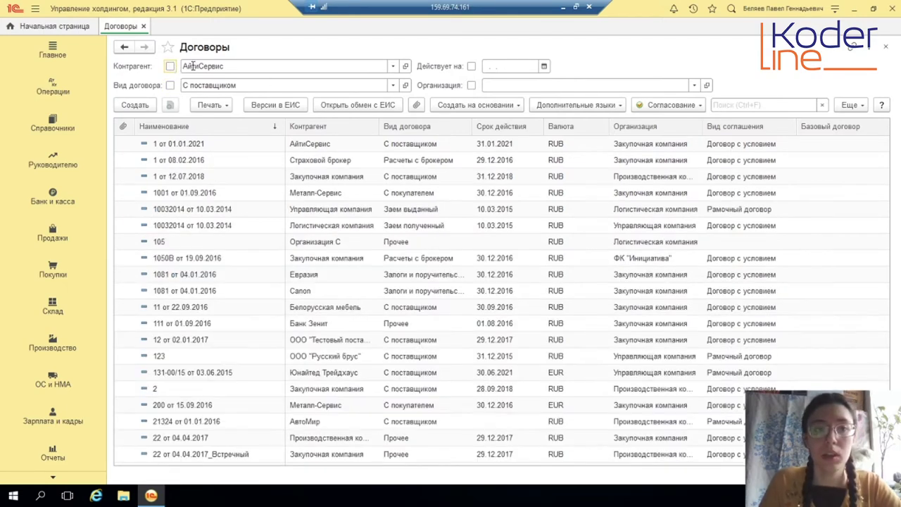
click(170, 66)
click(171, 67)
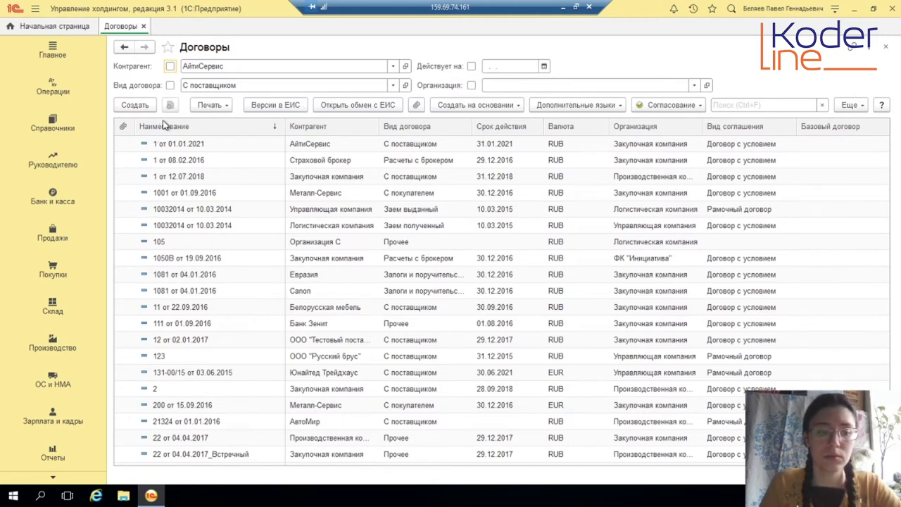
Run an advanced search for contracts whose Наименование contains 105, and cancel the search after viewing the matches.
click(859, 104)
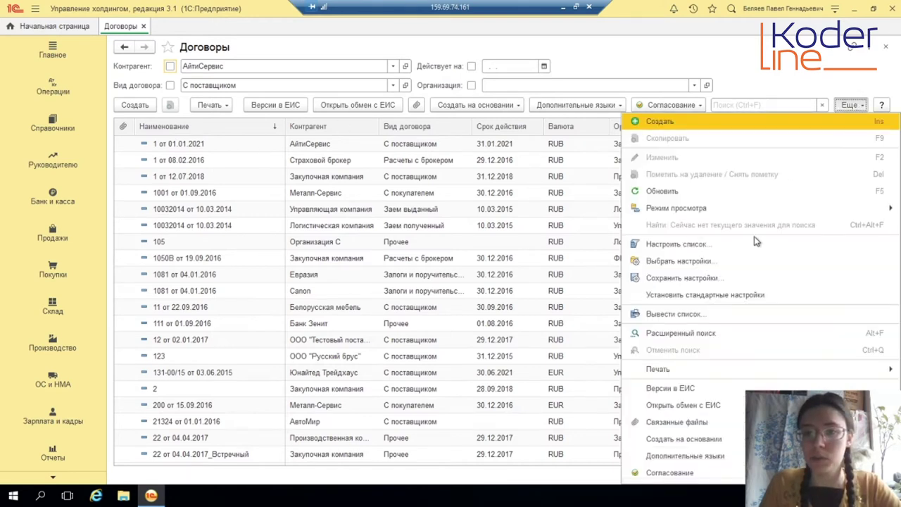
click(694, 335)
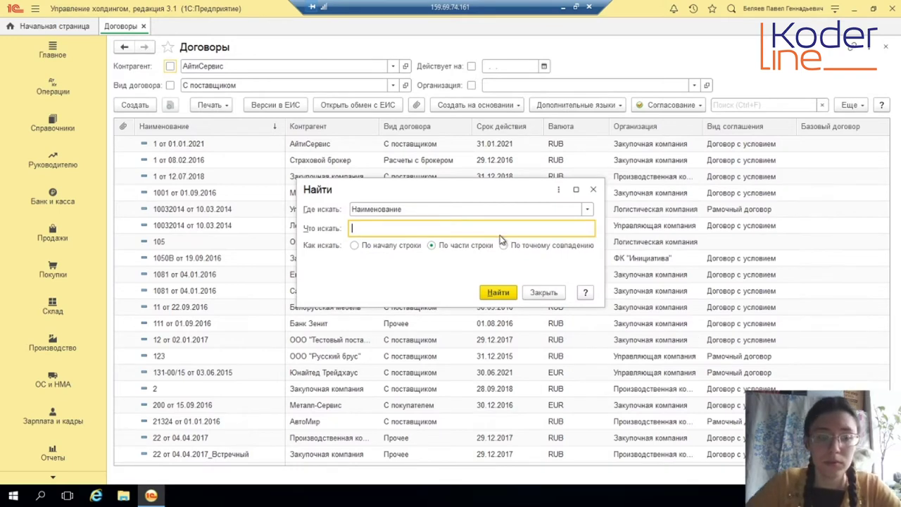
text(105)
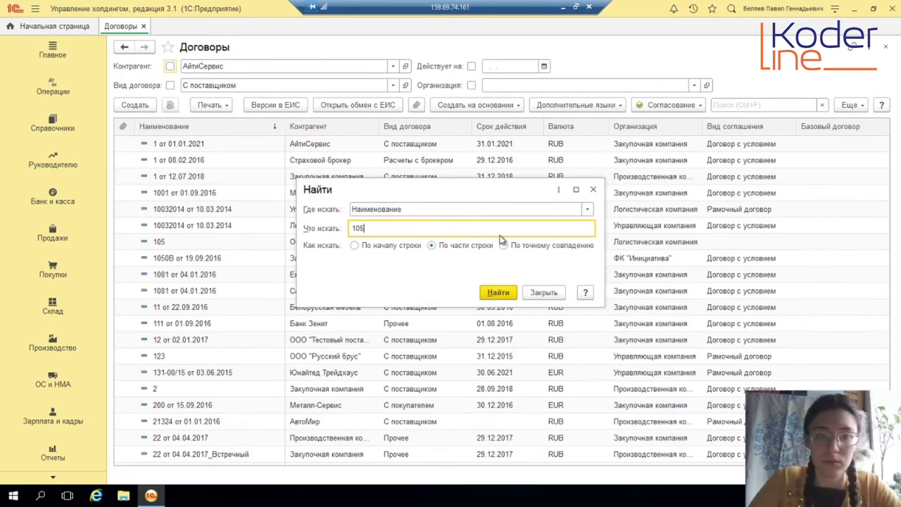
click(498, 292)
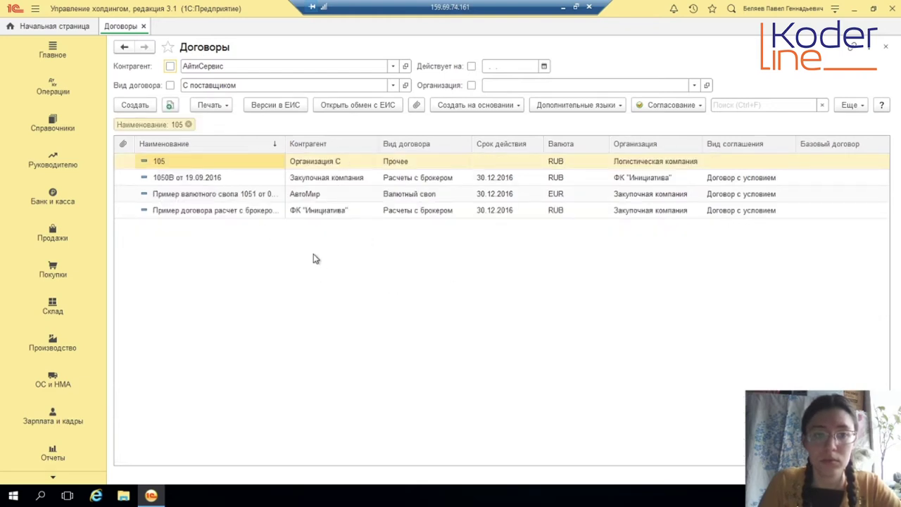
click(853, 105)
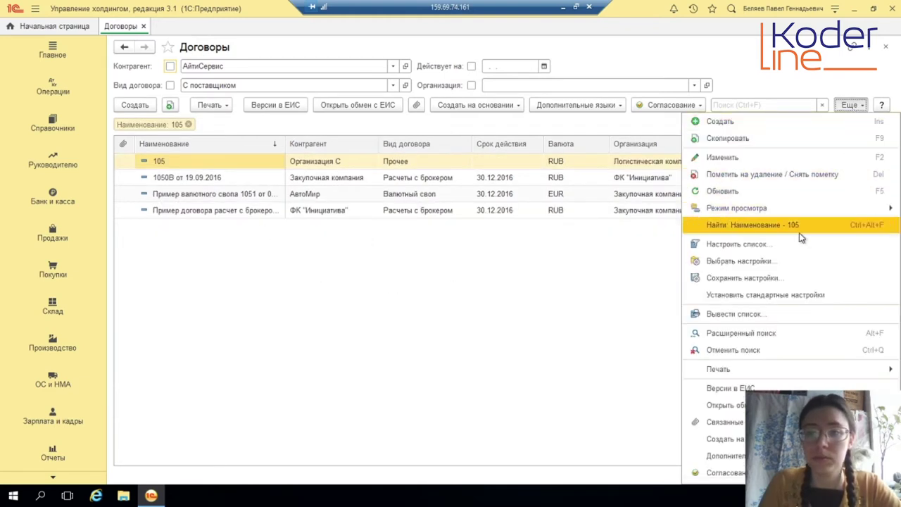
click(750, 349)
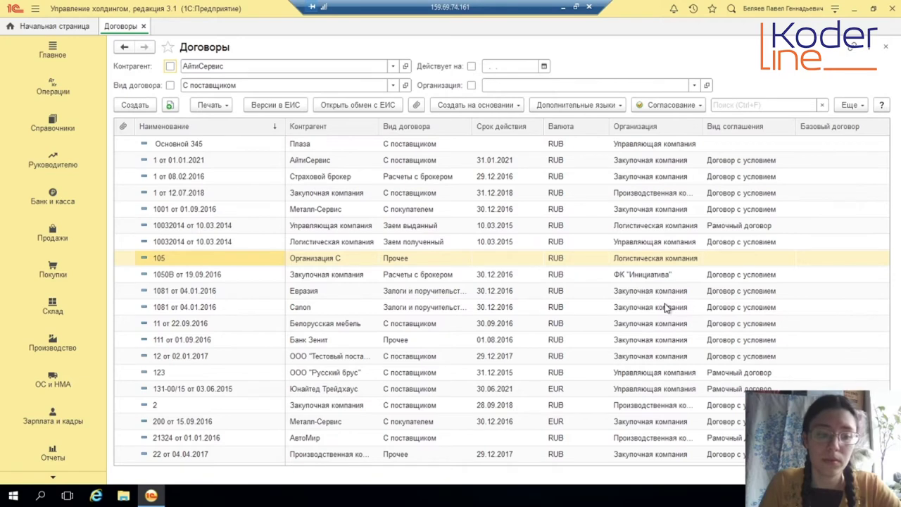
Add the Валютный field as a filter in the list settings and set its value to Да.
click(858, 107)
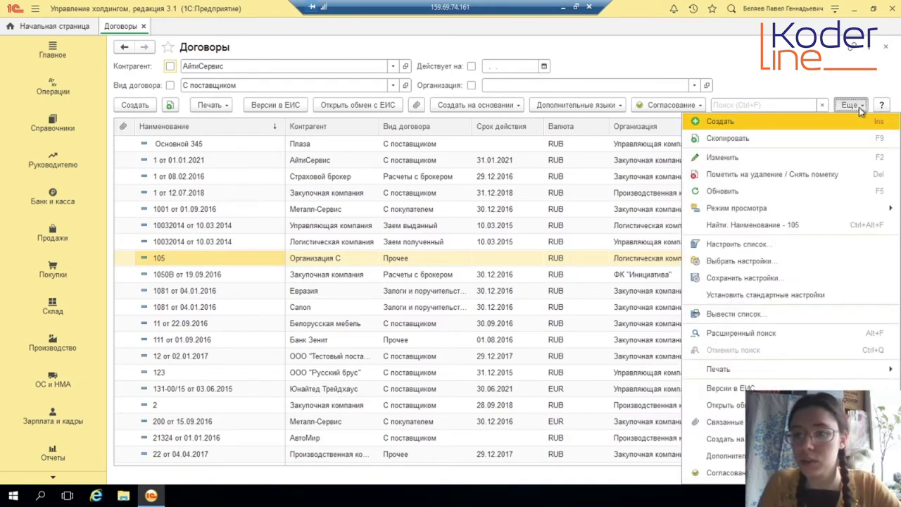
click(810, 247)
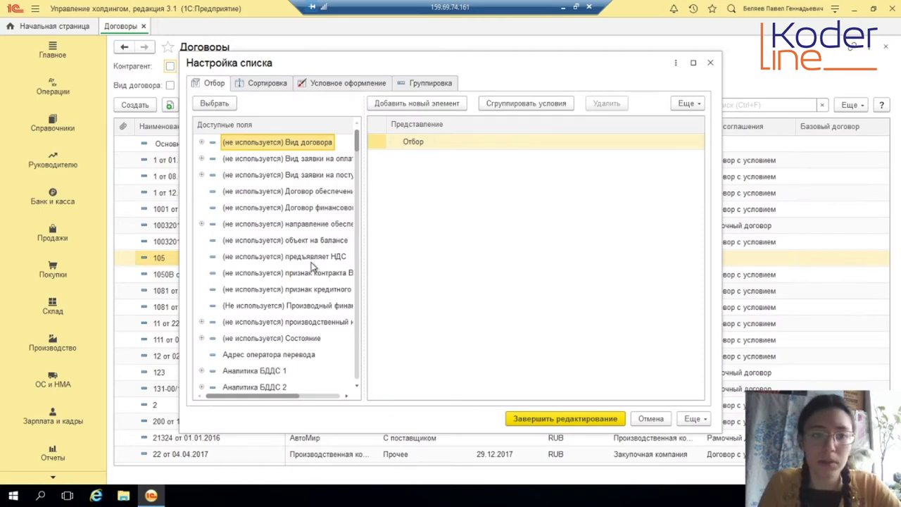
scroll(312, 267, down, 7)
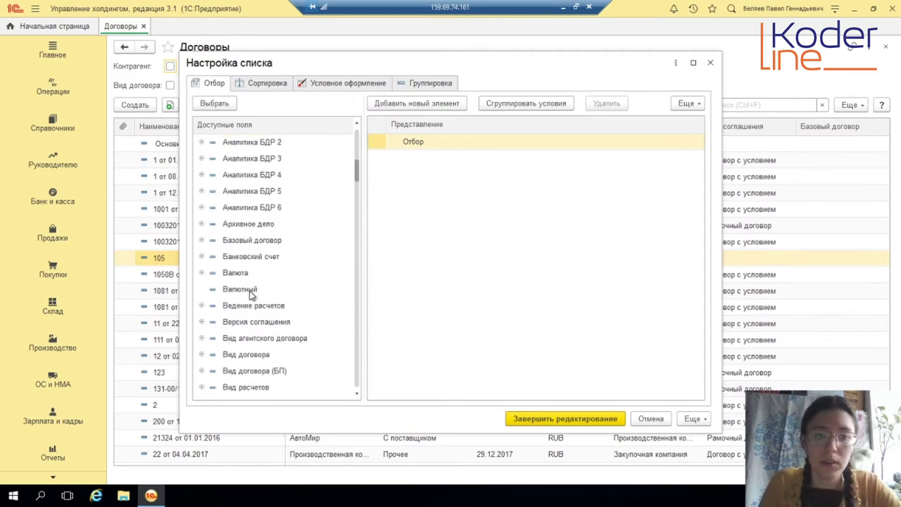
double_click(250, 290)
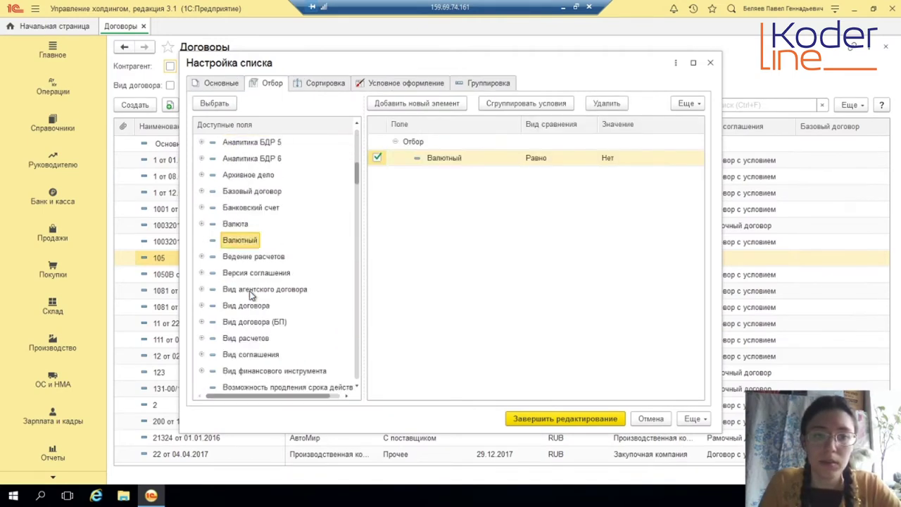
click(591, 420)
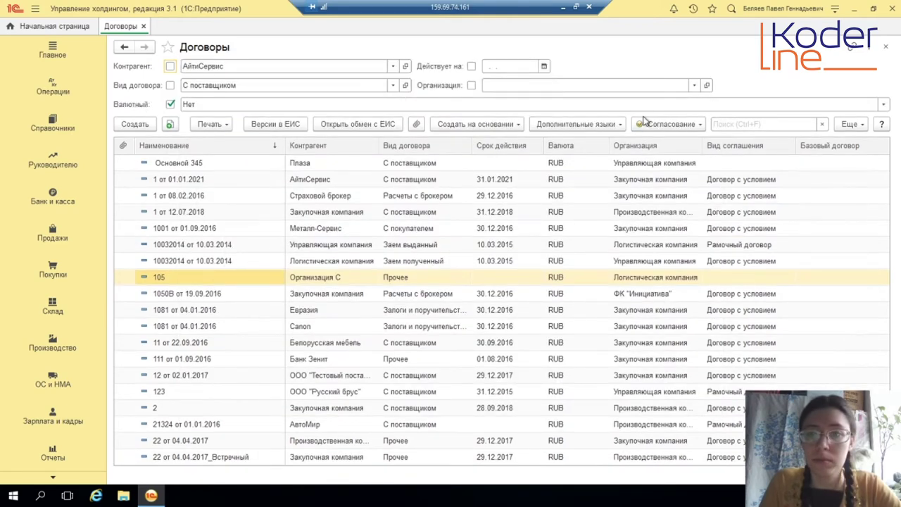
click(882, 104)
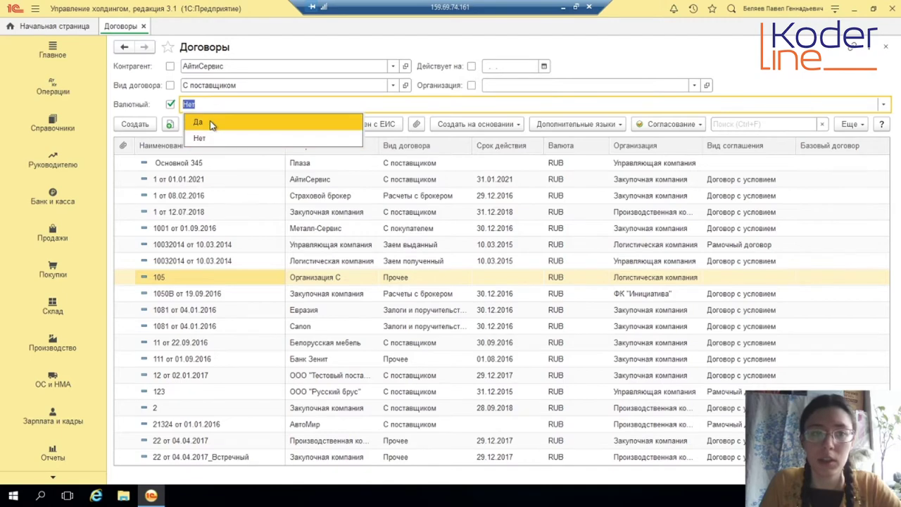
click(206, 121)
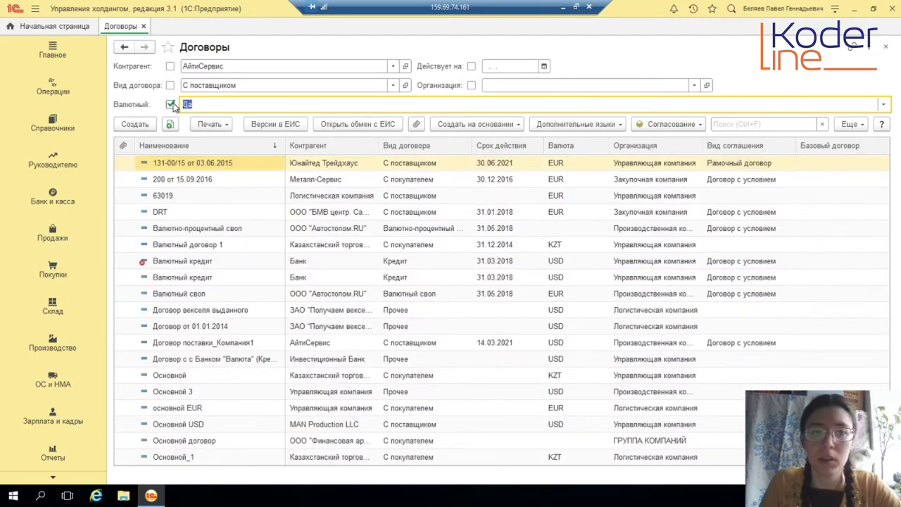
Delete the Валютный condition from the list settings' filter and apply the change.
click(849, 124)
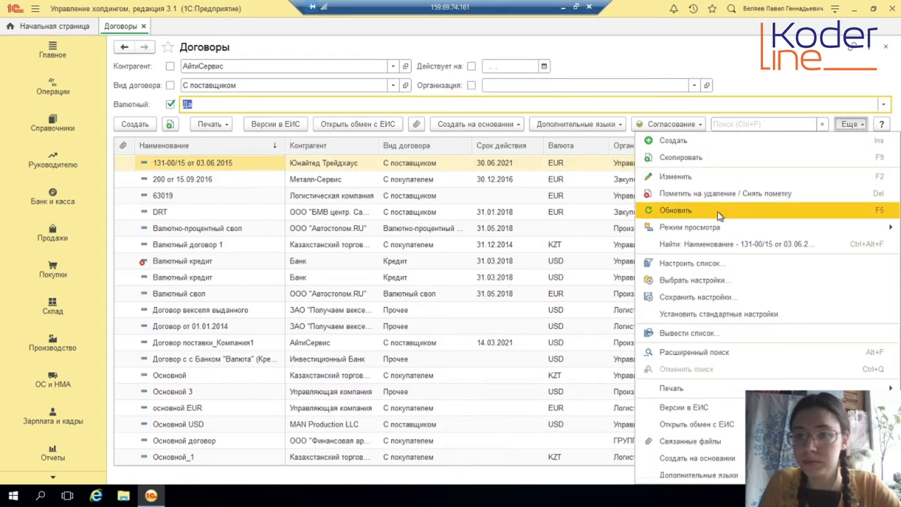
click(736, 265)
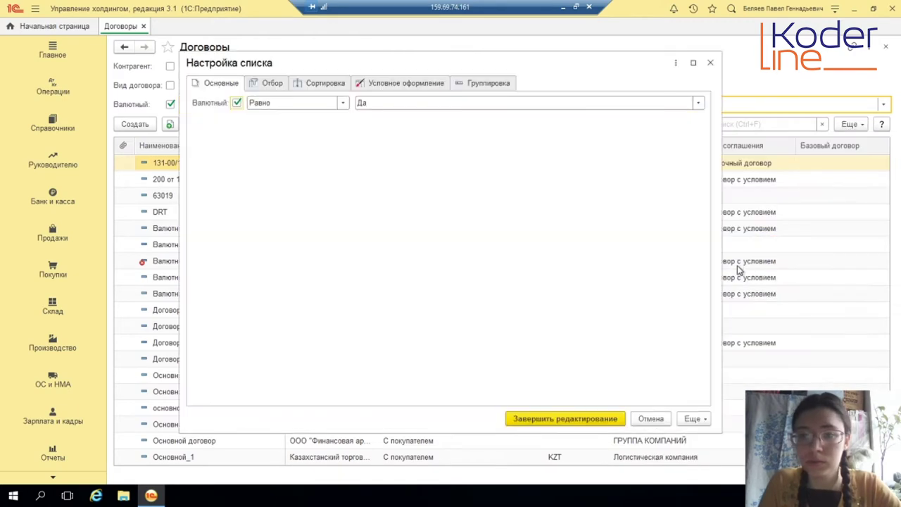
click(261, 86)
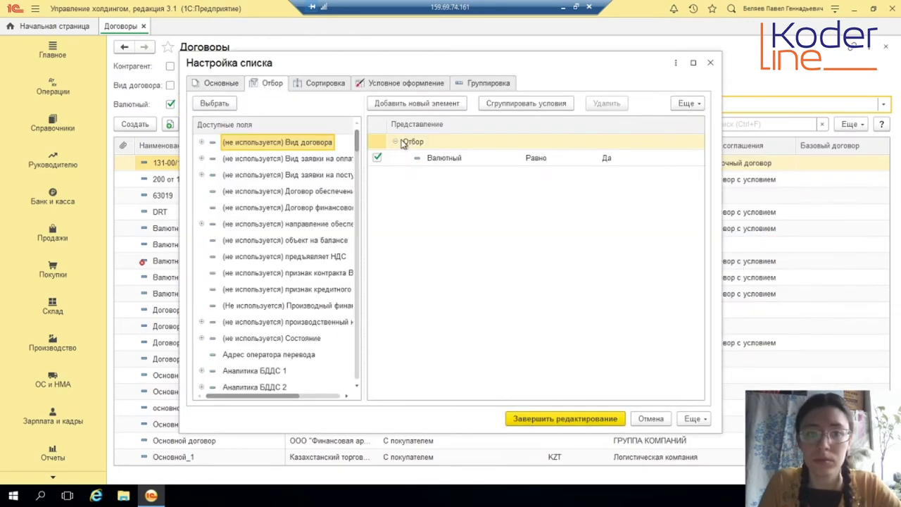
right_click(445, 158)
click(478, 224)
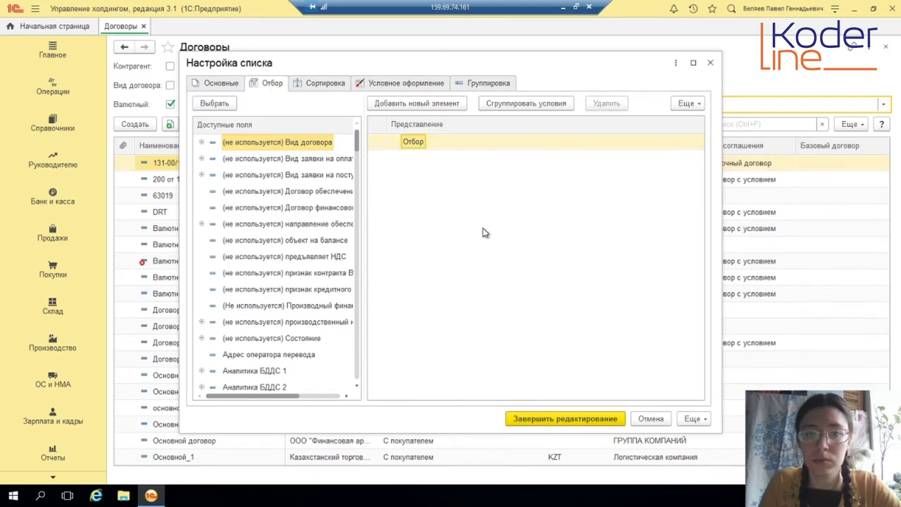
click(555, 419)
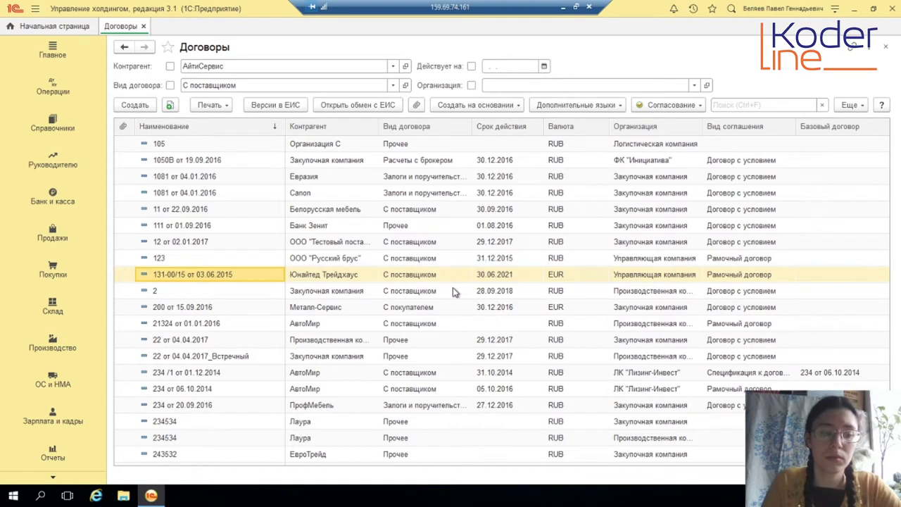
Create a new contract of type С поставщиком from the Продажи и покупки group.
click(150, 106)
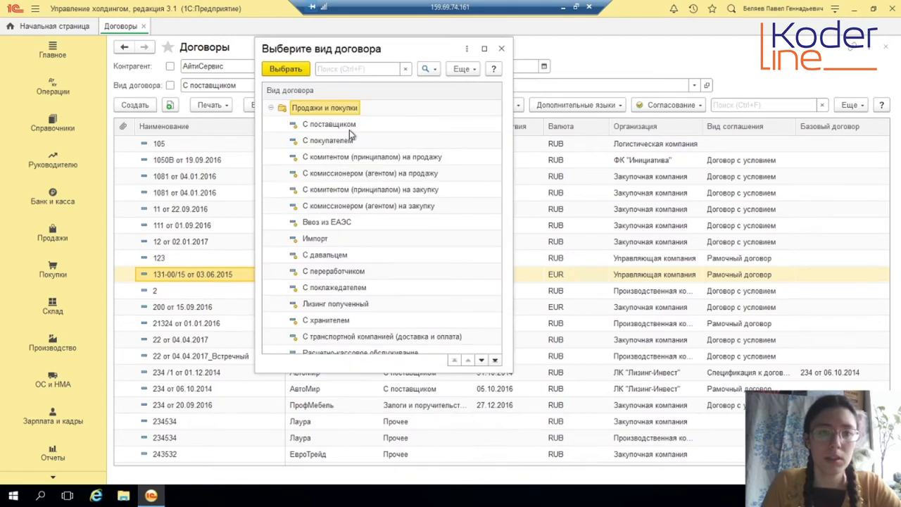
click(353, 125)
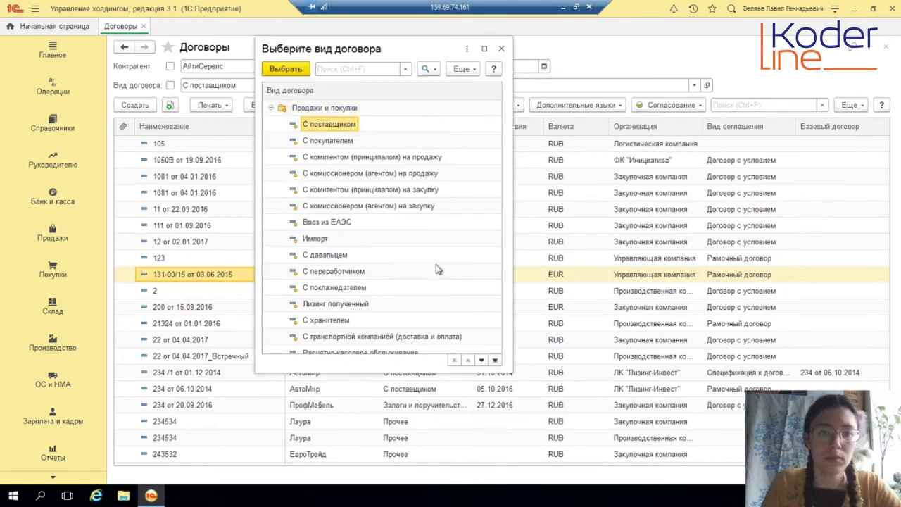
click(288, 70)
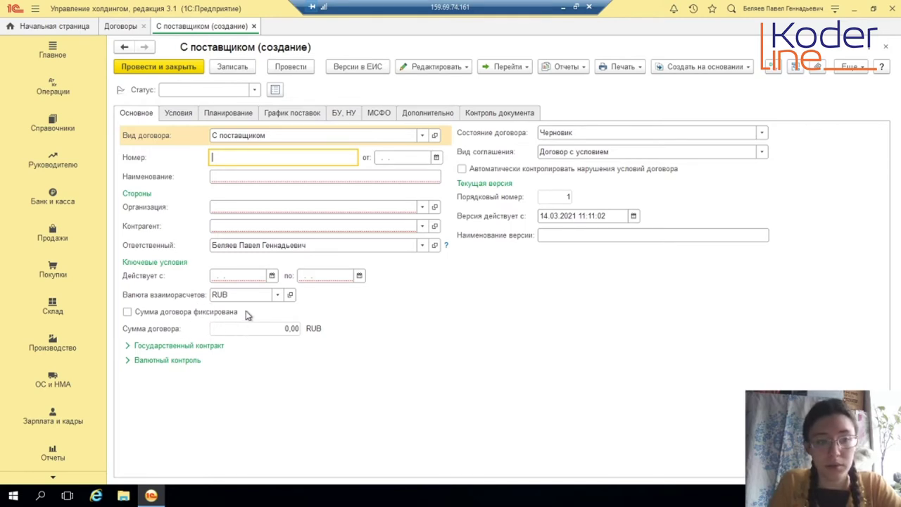
Expand the Государственный контракт and Валютный контроль sections of the new contract and examine the validity date fields.
click(128, 346)
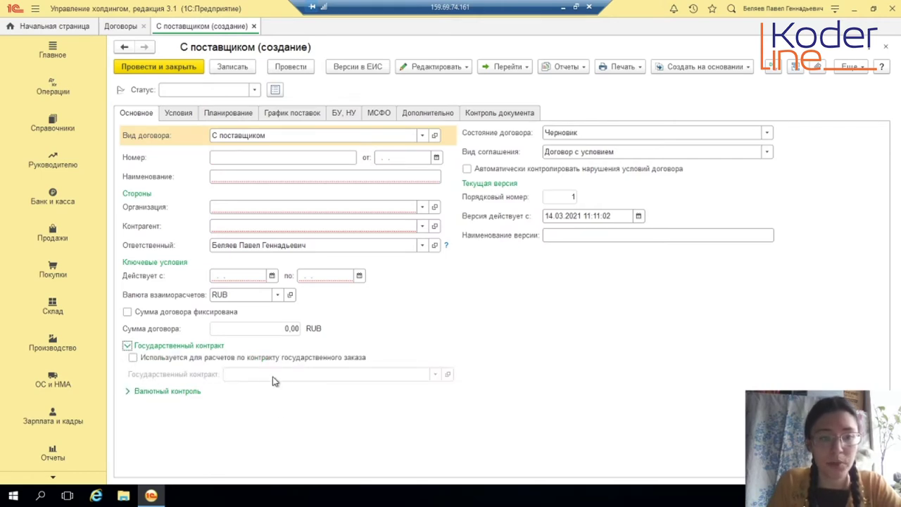
click(128, 391)
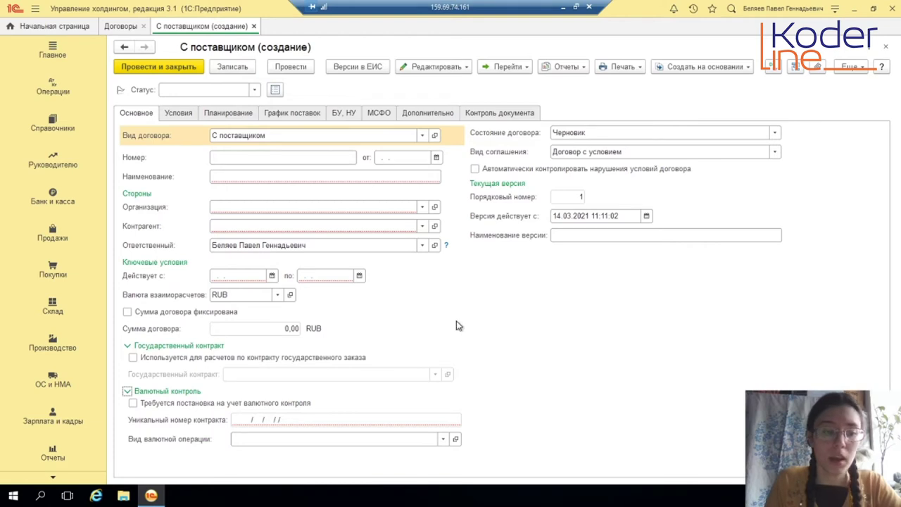
click(261, 276)
click(320, 279)
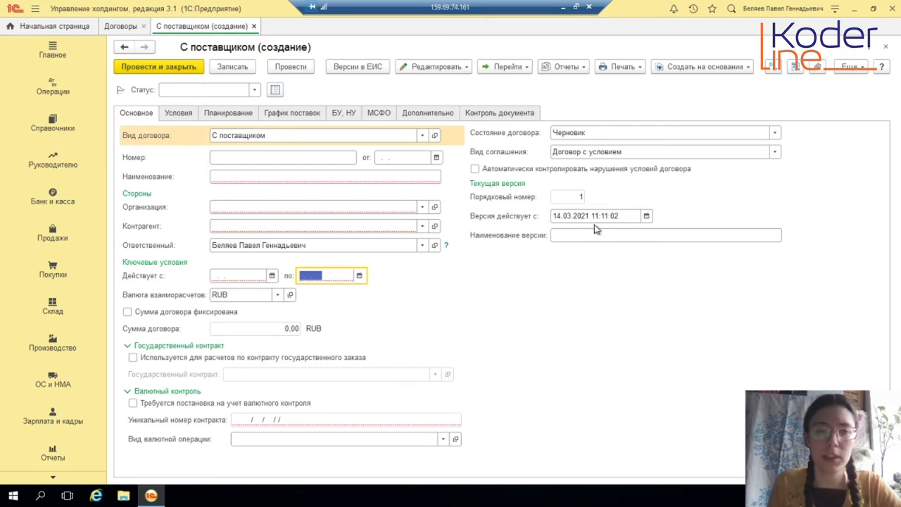
Examine the new contract's version editing options and Состояние договора choices, and return to its form after checking the Договоры list.
click(459, 68)
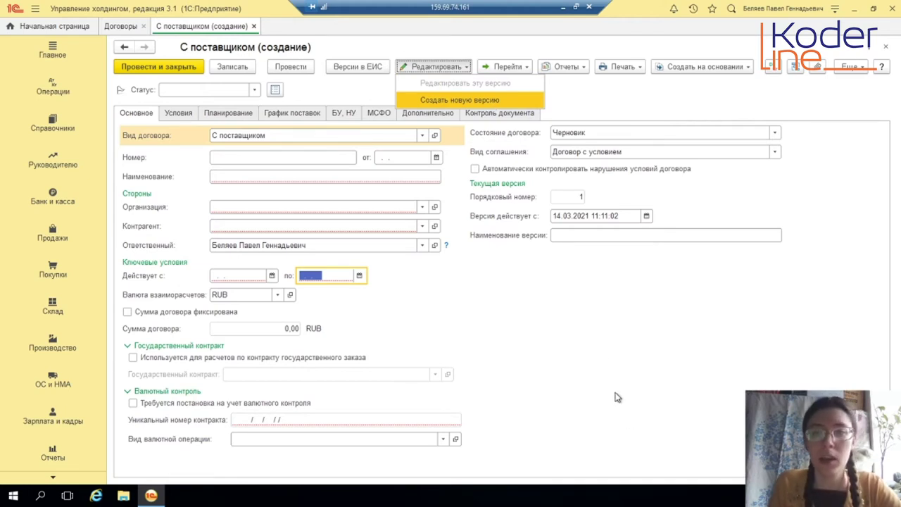
click(586, 304)
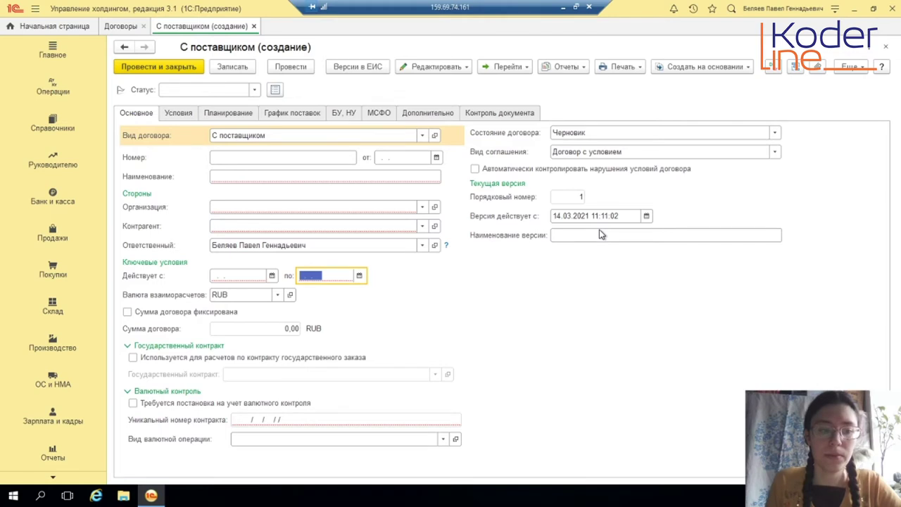
click(775, 135)
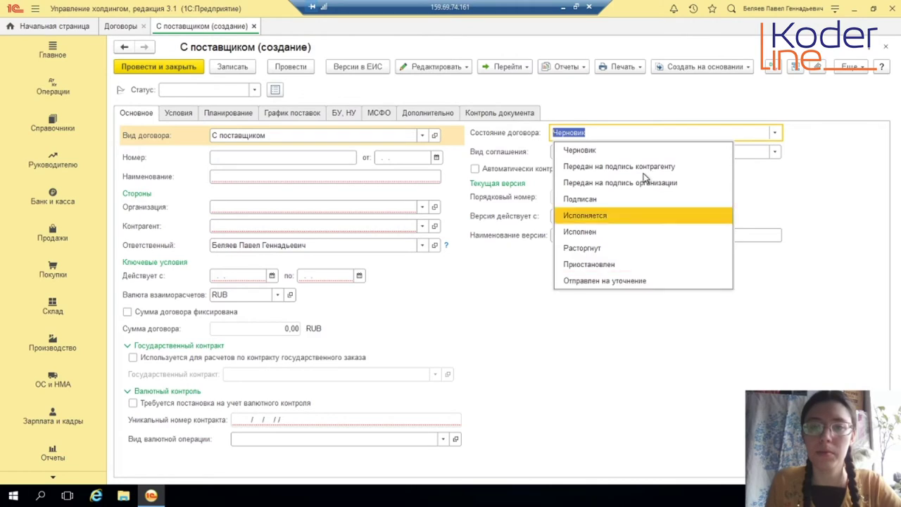
click(616, 134)
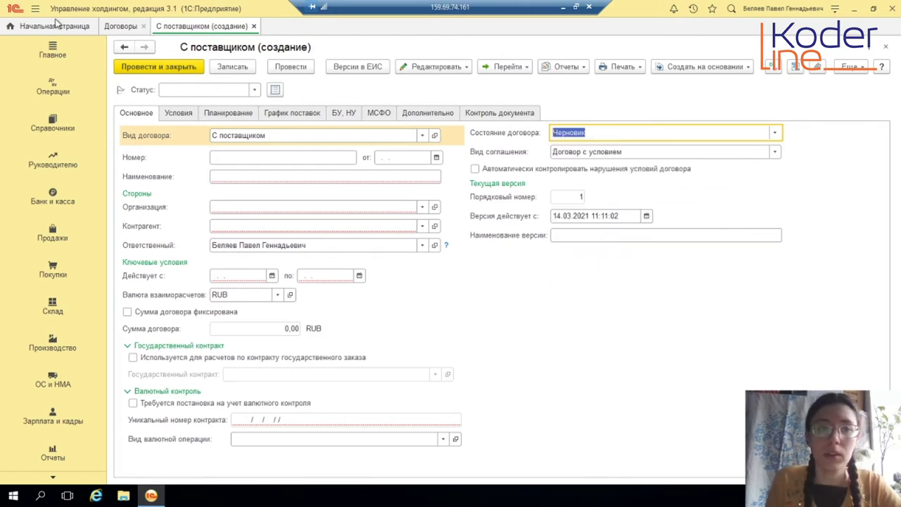
click(129, 26)
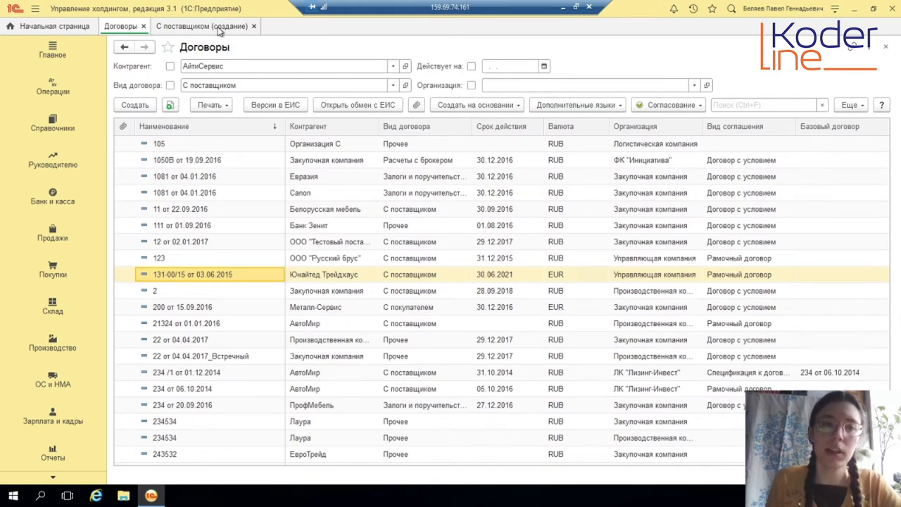
click(223, 27)
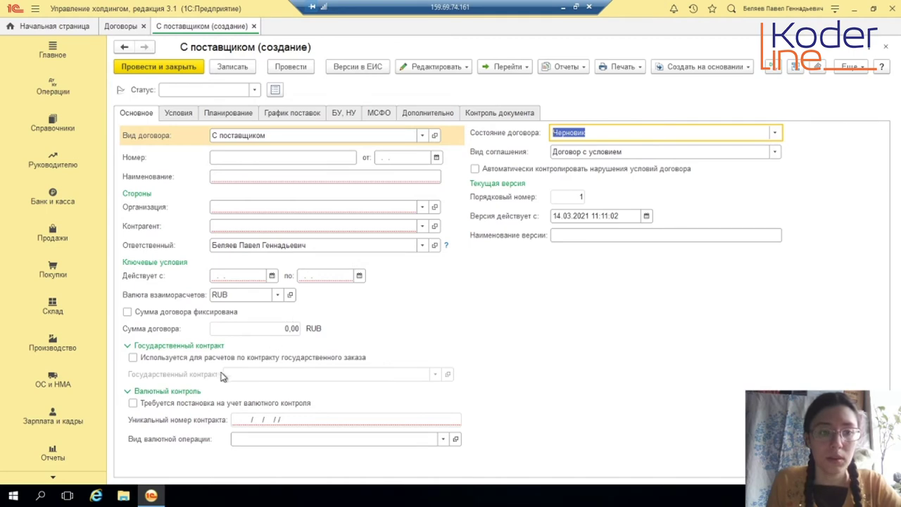
Mark the contract as used for state order settlements and view the Государственные контракты selection list without choosing an entry.
click(132, 357)
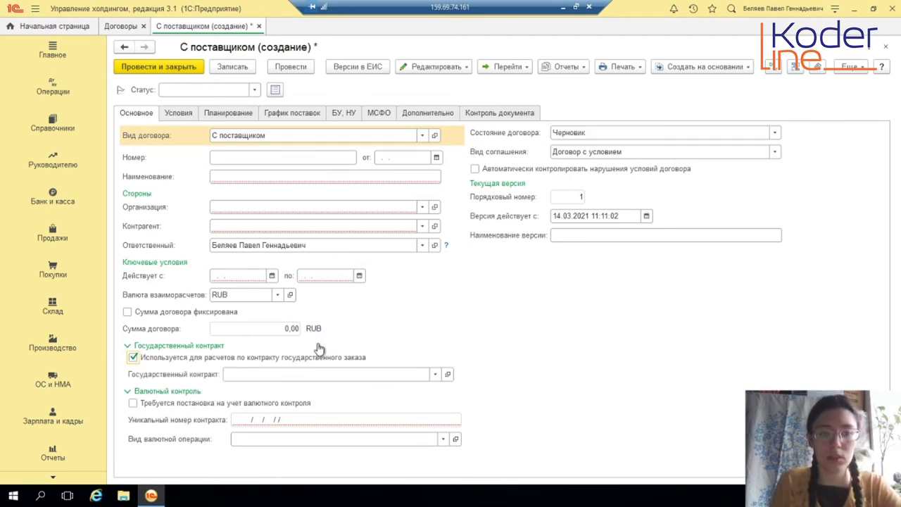
click(431, 374)
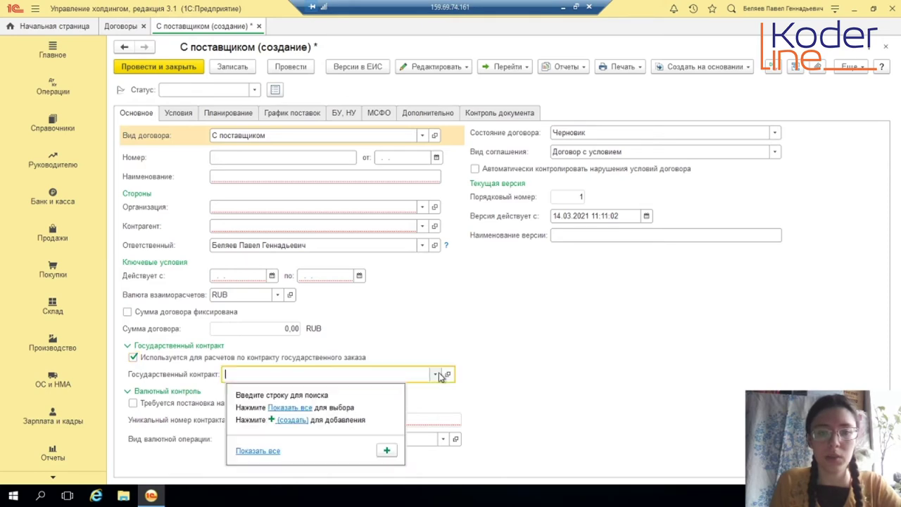
click(272, 451)
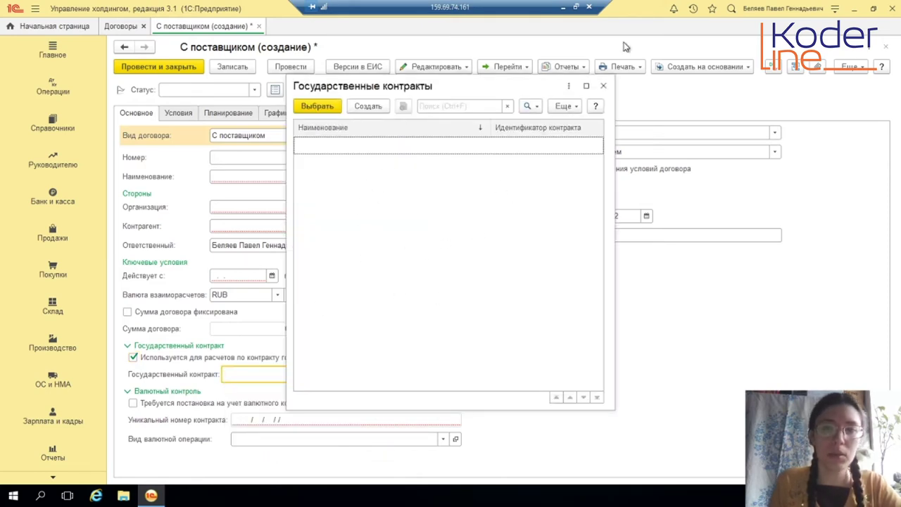
click(603, 85)
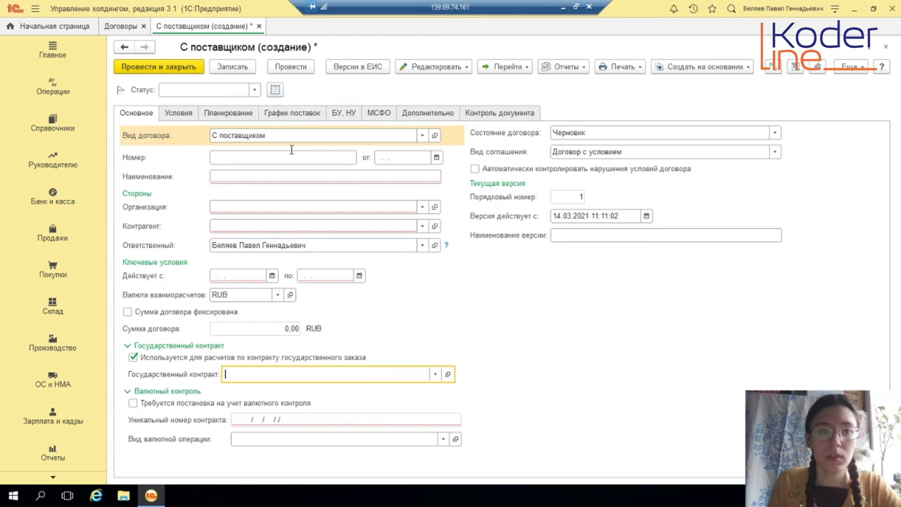
Change the contract's Вид договора to Факторинг.
click(423, 136)
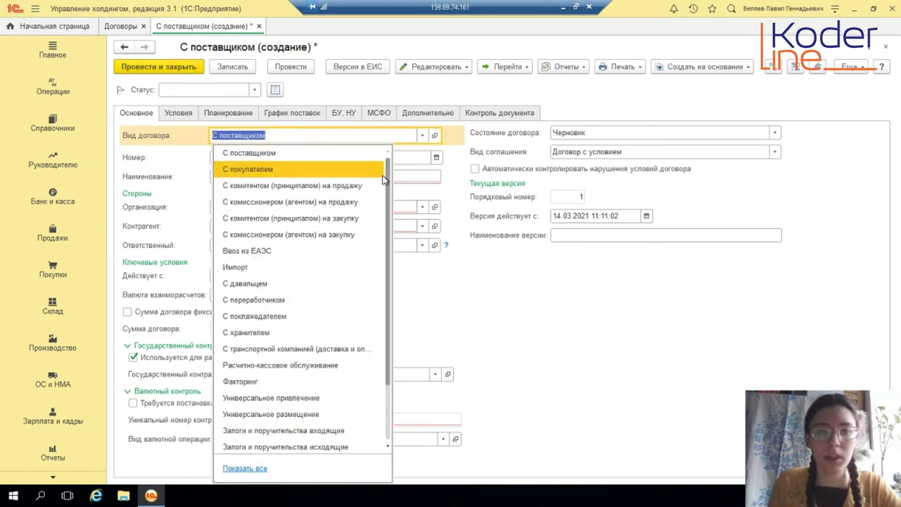
scroll(332, 352, down, 2)
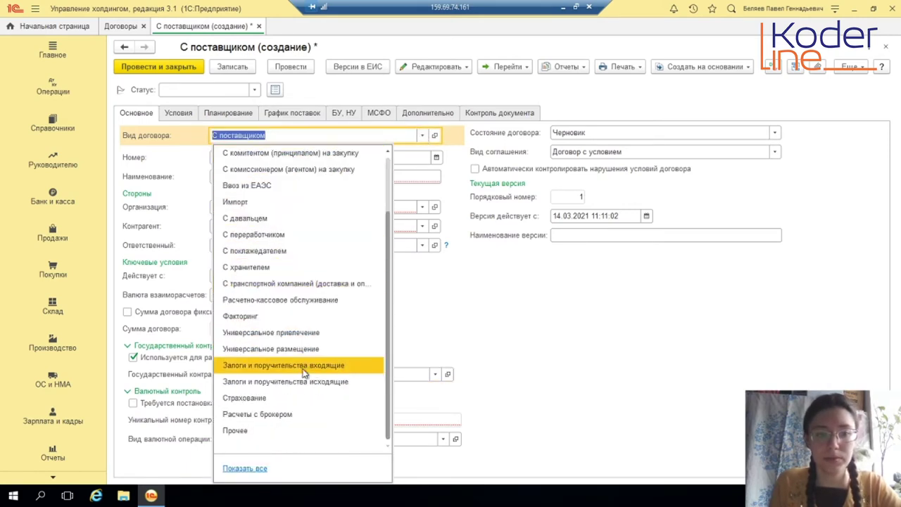
click(281, 320)
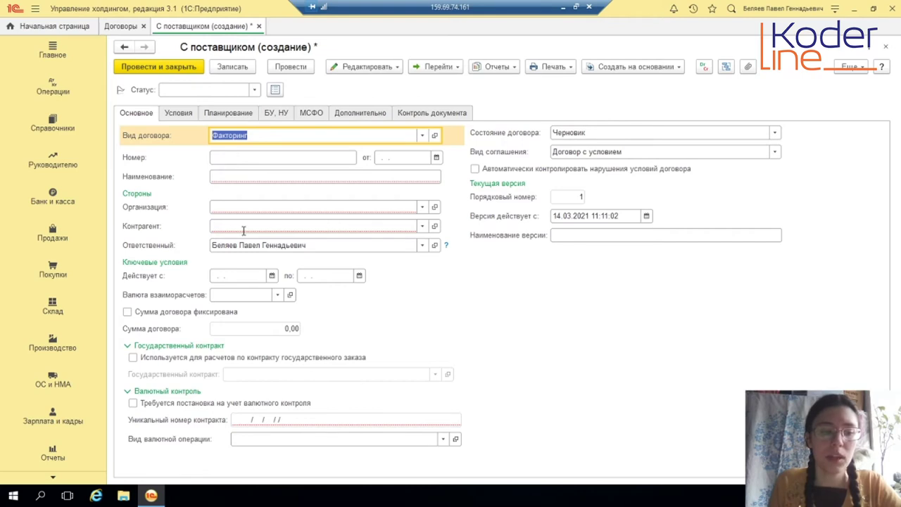
Look through the program's sections, from Главное to Администрирование, for the one holding the registers of assigned monetary claims.
scroll(88, 275, down, 2)
scroll(88, 274, down, 3)
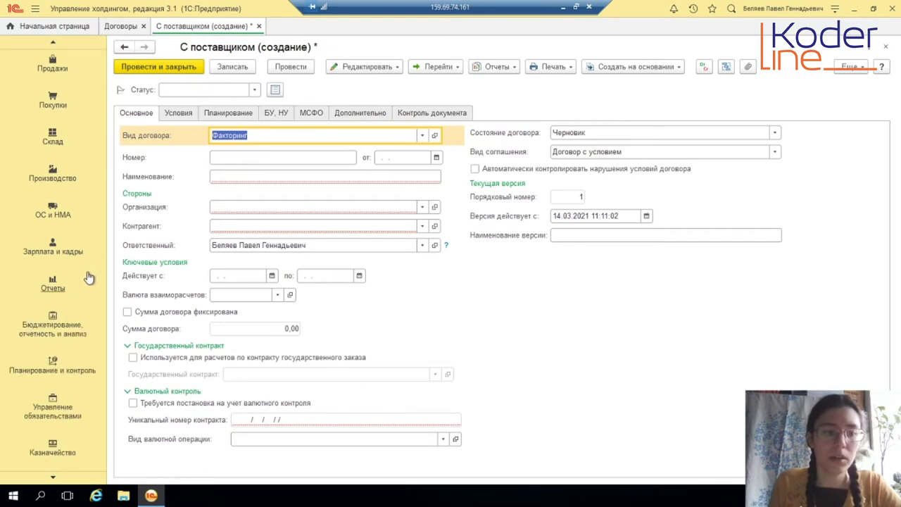
scroll(89, 276, down, 1)
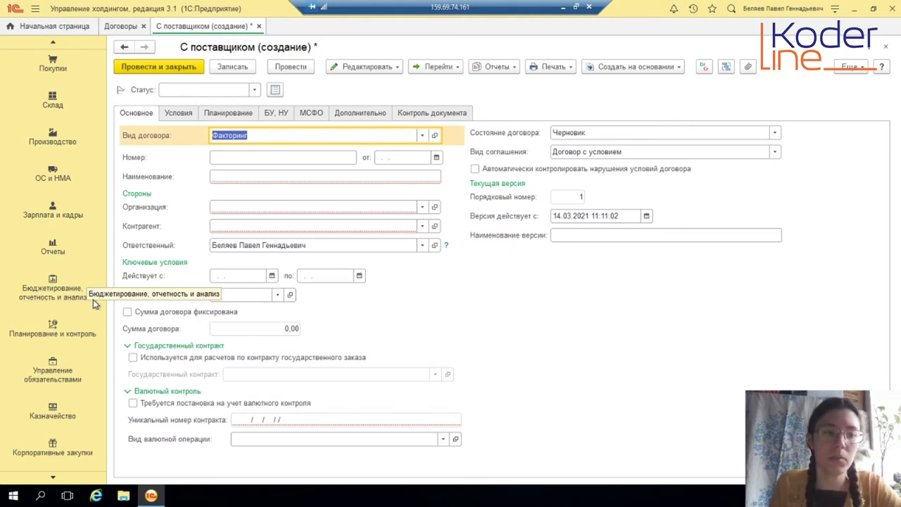
scroll(90, 331, down, 1)
scroll(89, 345, down, 3)
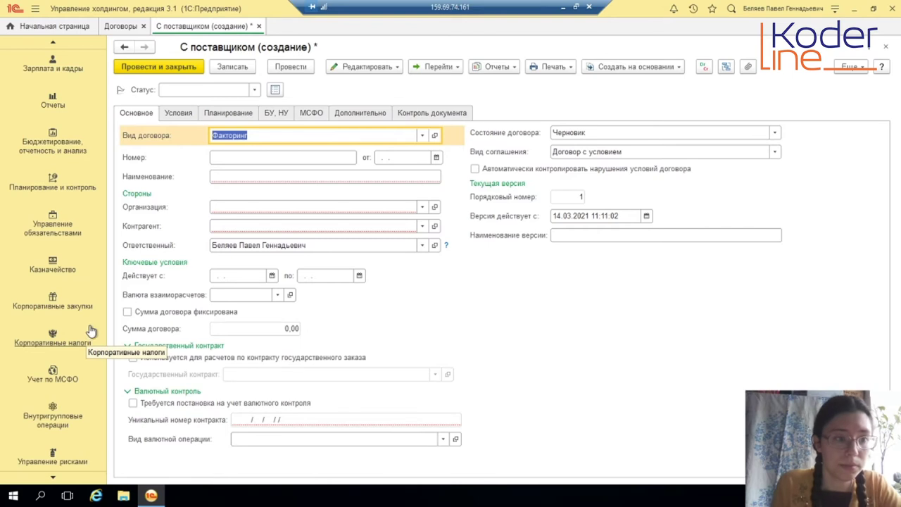
scroll(79, 225, up, 3)
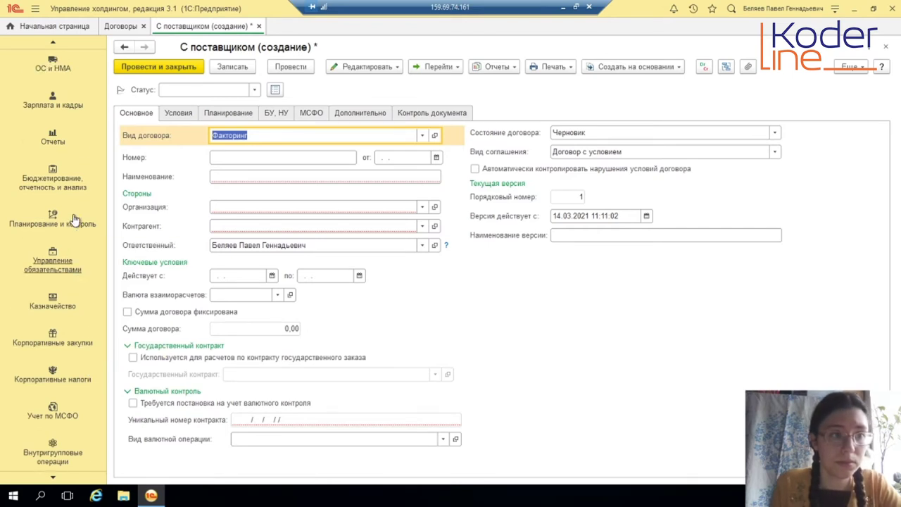
scroll(73, 220, down, 5)
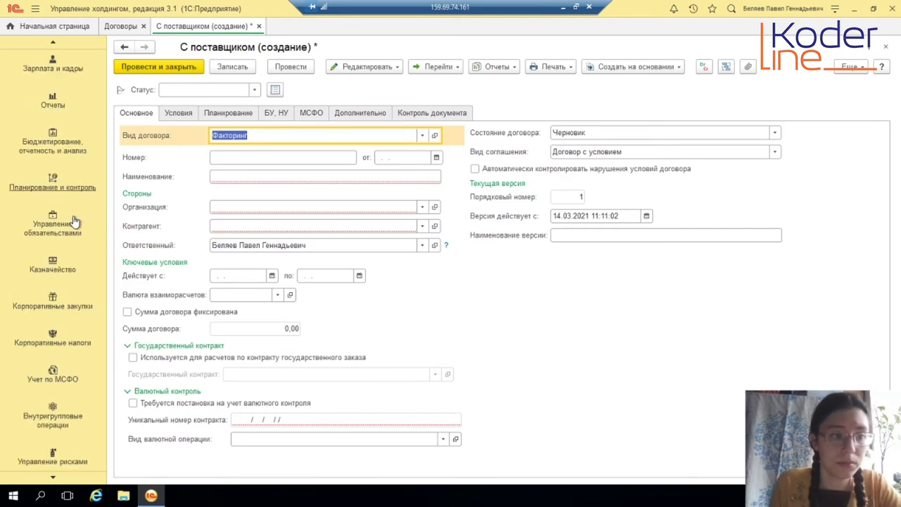
scroll(83, 284, down, 2)
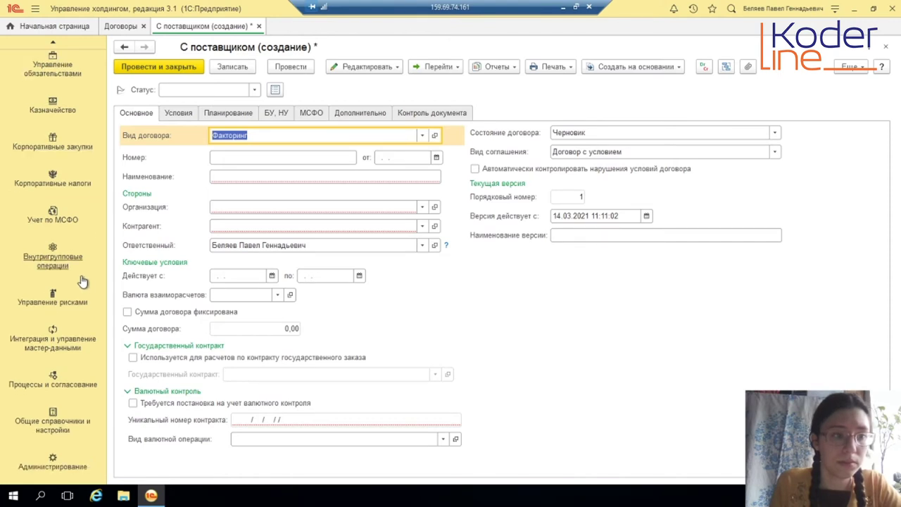
scroll(82, 281, up, 2)
scroll(82, 281, up, 5)
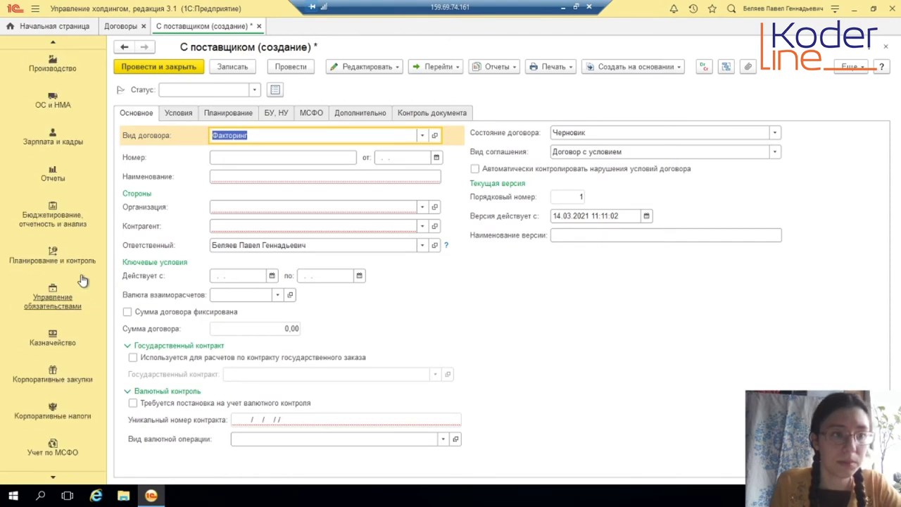
scroll(83, 274, up, 5)
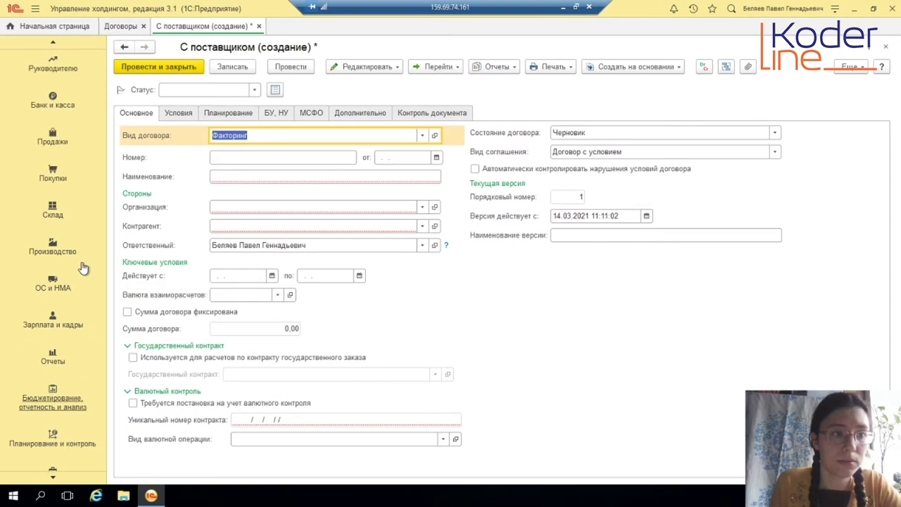
scroll(83, 267, up, 2)
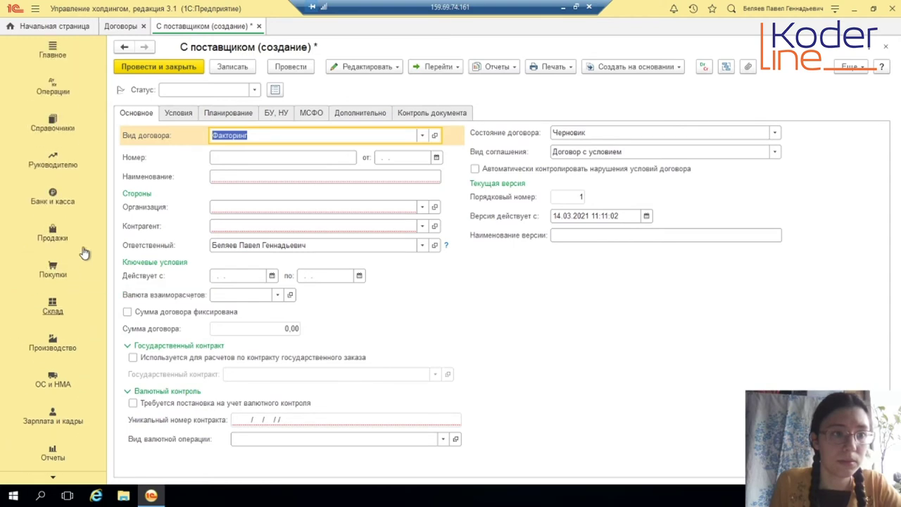
Search the program functions for "реестры" and open Реестры уступленных денежных требований.
click(54, 89)
click(764, 37)
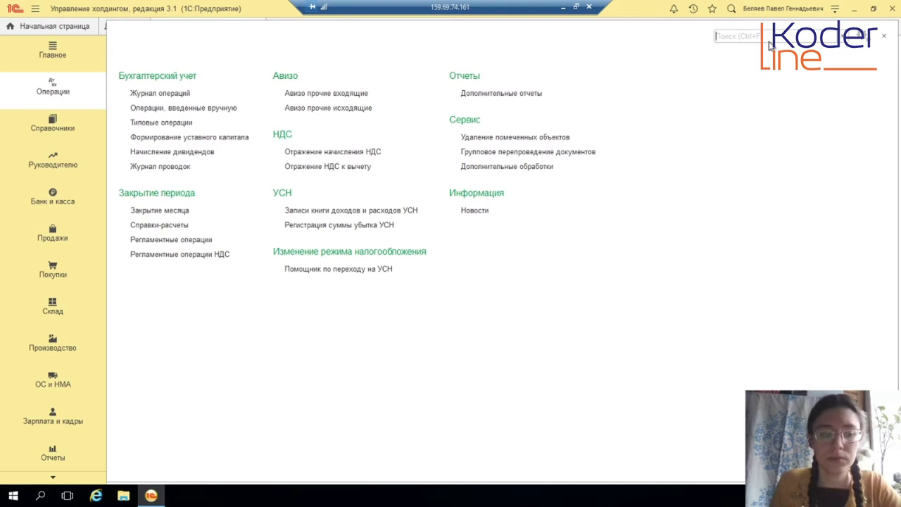
text(реестры)
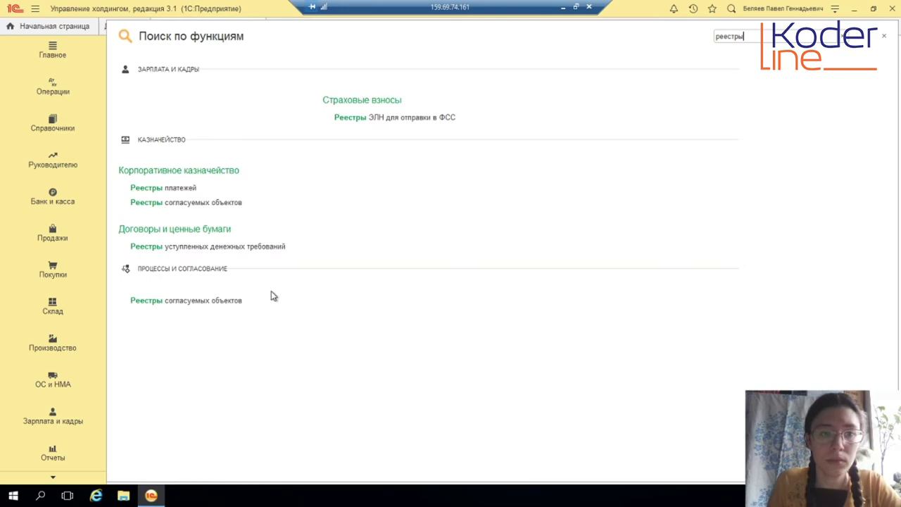
click(276, 244)
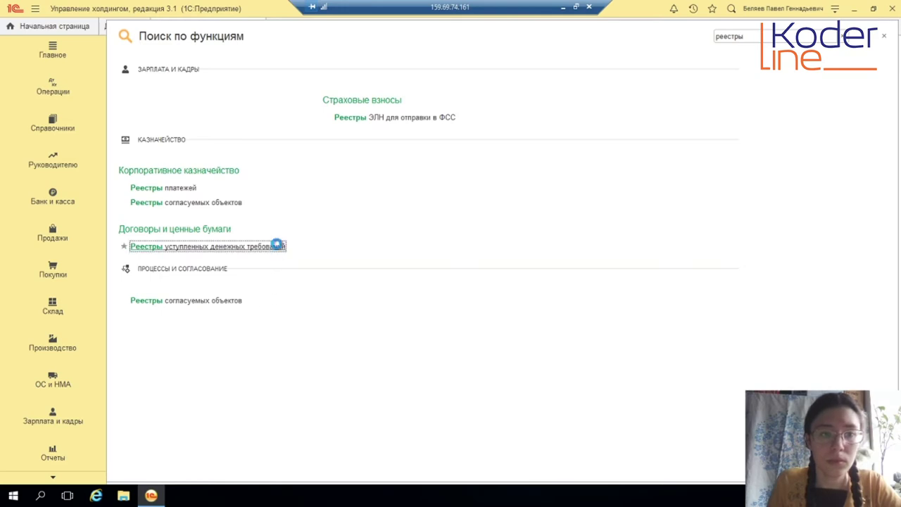
Examine the assigned claims and График поступления средств in the register dated 23.09.2016, and close the document and its list.
double_click(399, 107)
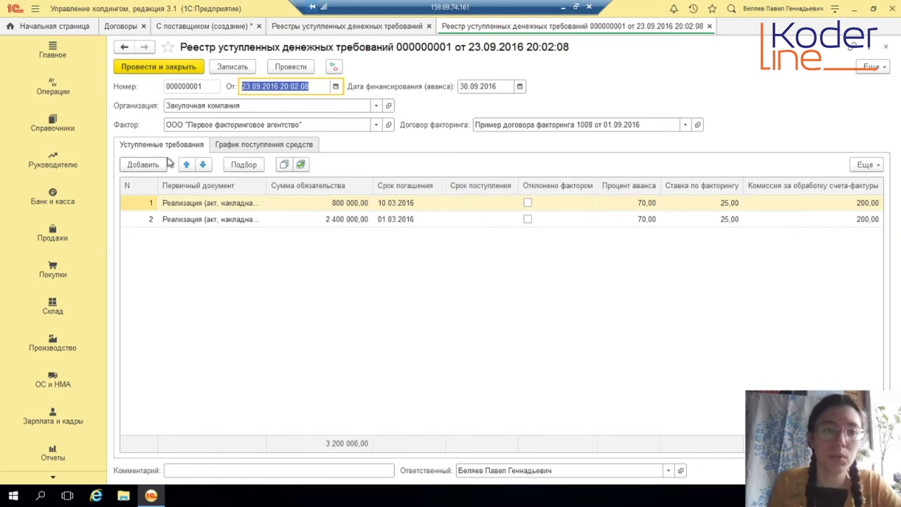
click(300, 147)
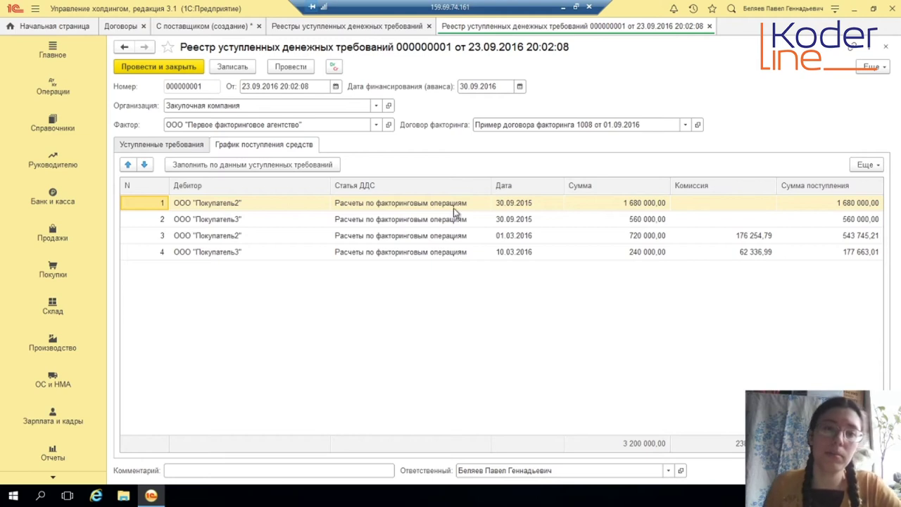
click(709, 26)
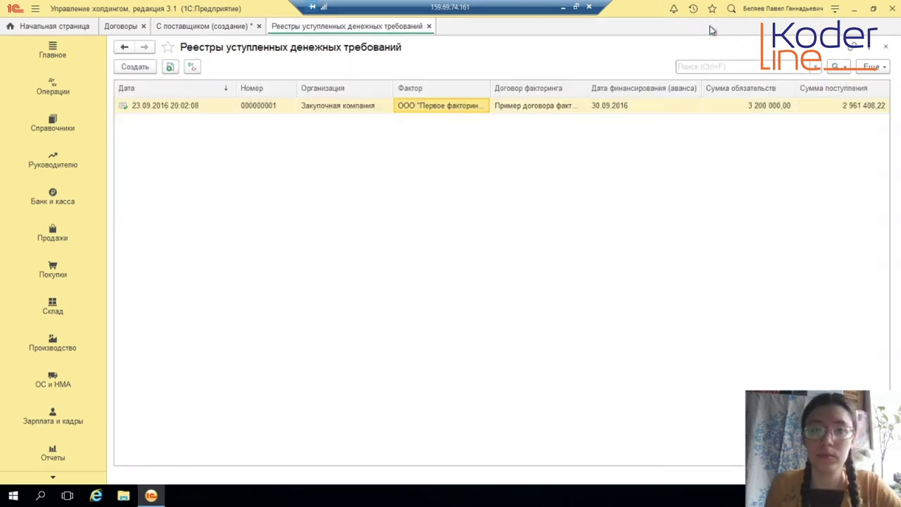
click(429, 26)
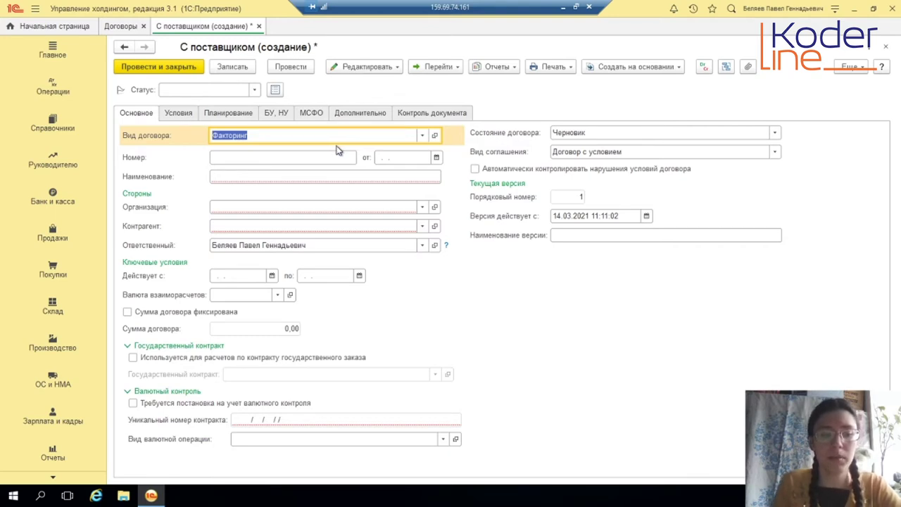
Close the factoring contract without saving and create a fresh contract of type С поставщиком from Продажи и покупки.
click(258, 26)
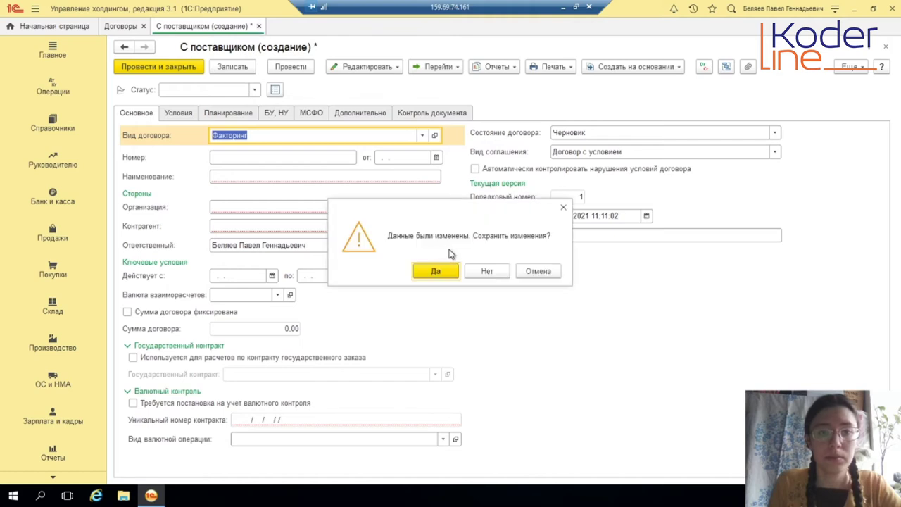
click(487, 271)
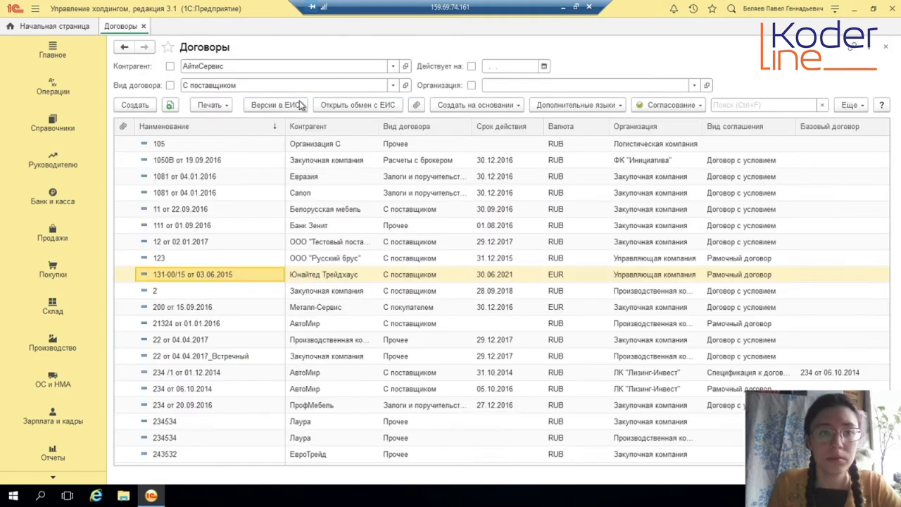
click(149, 104)
click(345, 124)
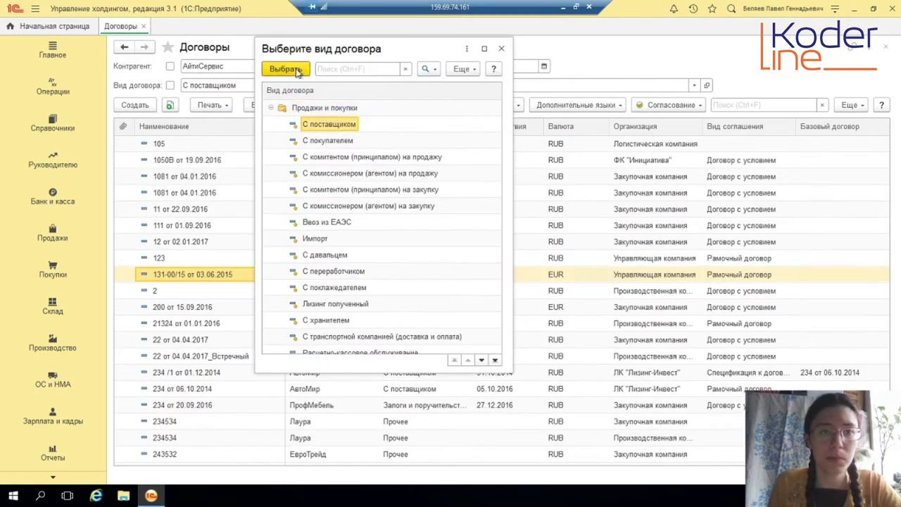
click(295, 68)
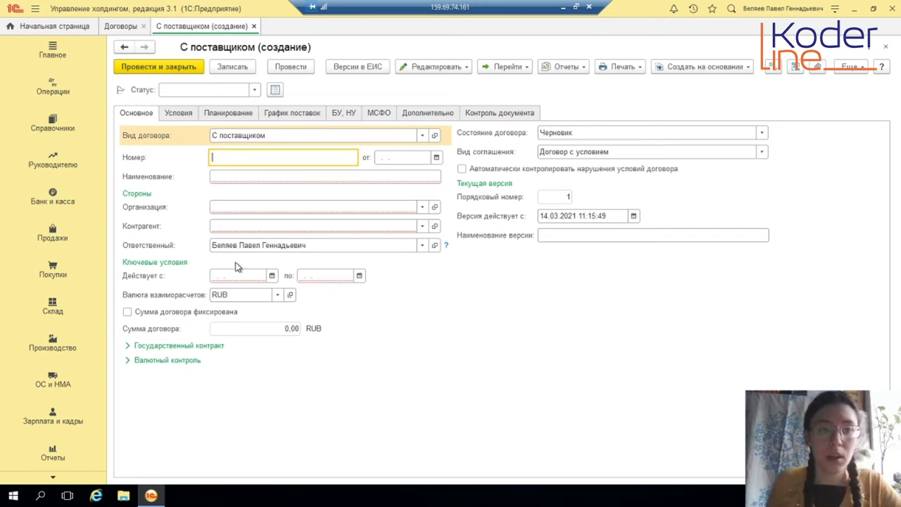
Give the supplier contract the number 1234 and the date 14.03.2021.
click(236, 176)
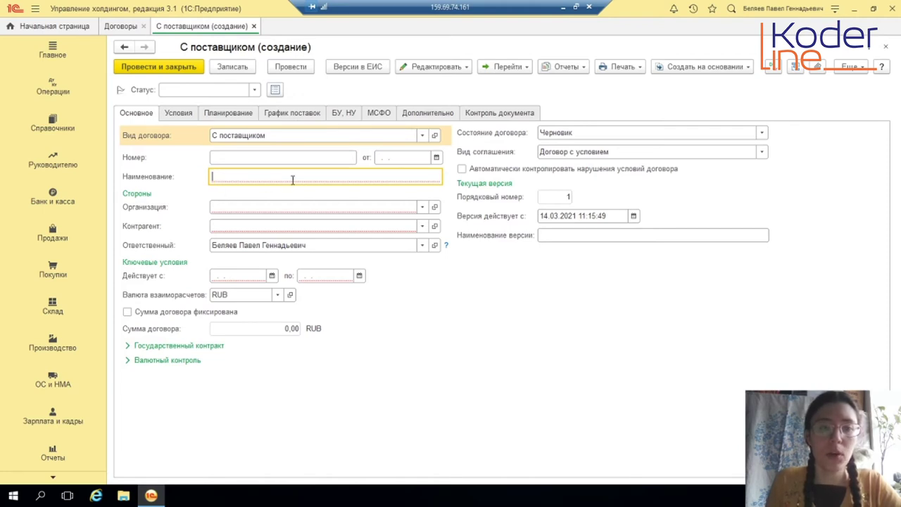
click(323, 159)
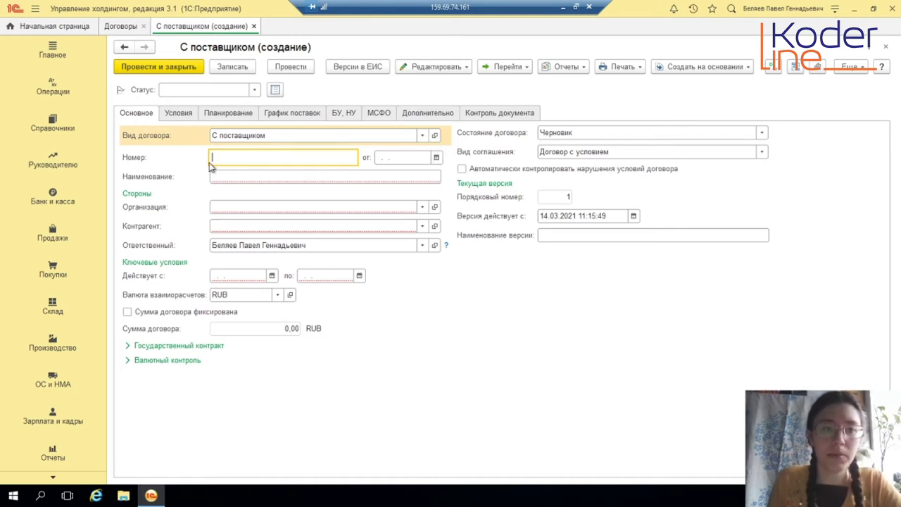
click(437, 158)
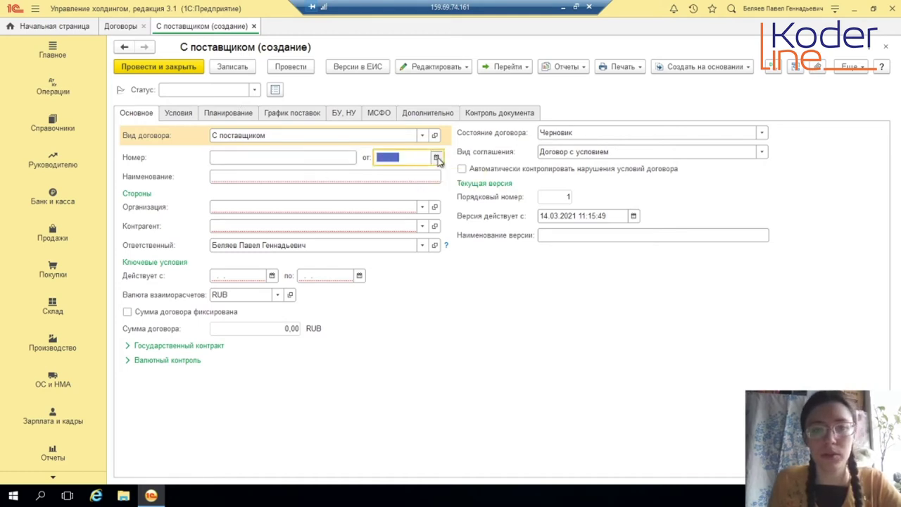
click(437, 159)
click(573, 232)
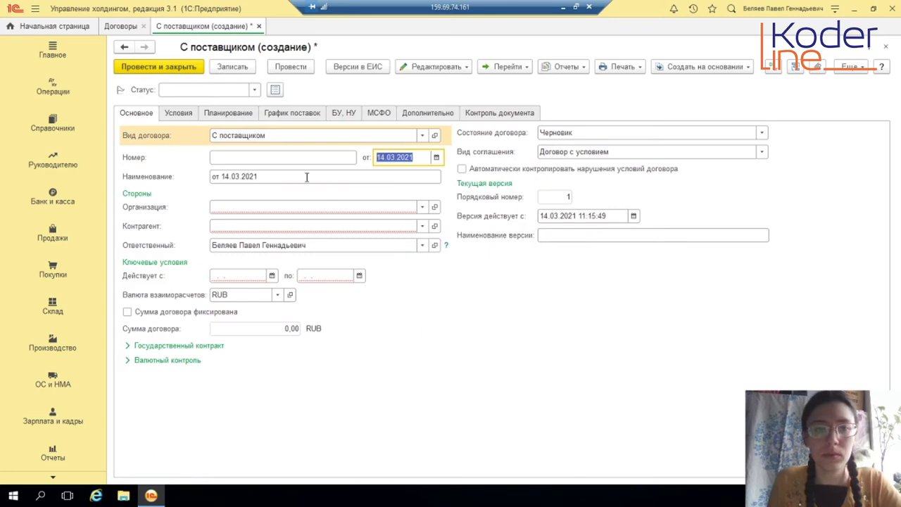
click(300, 156)
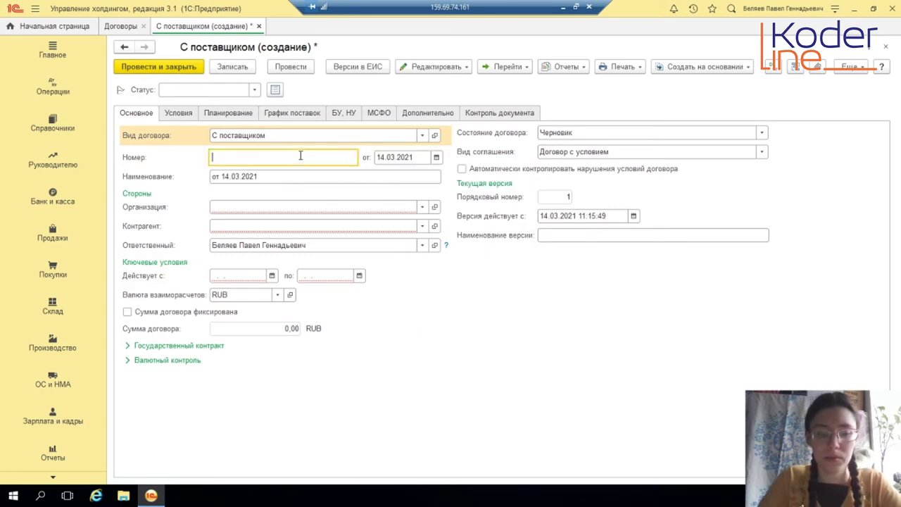
text(1234)
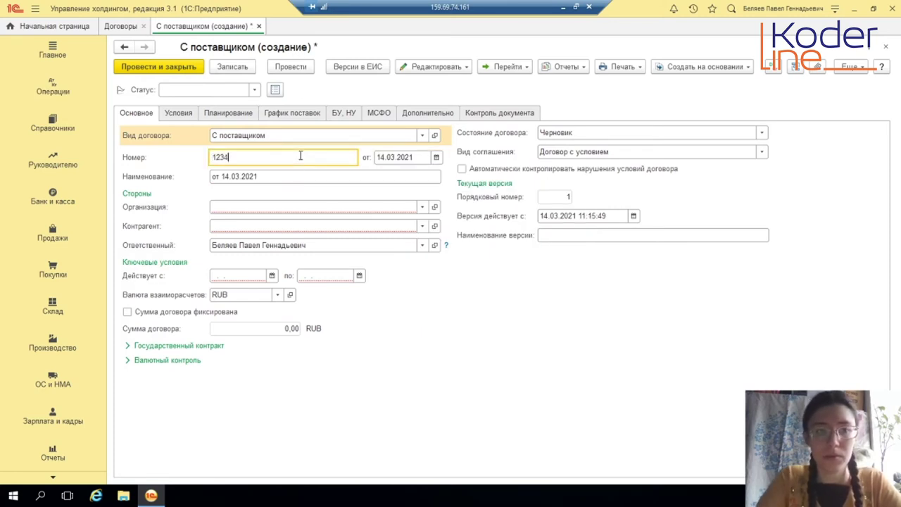
Replace the contract's suggested name with Договор поставки_1.
click(337, 173)
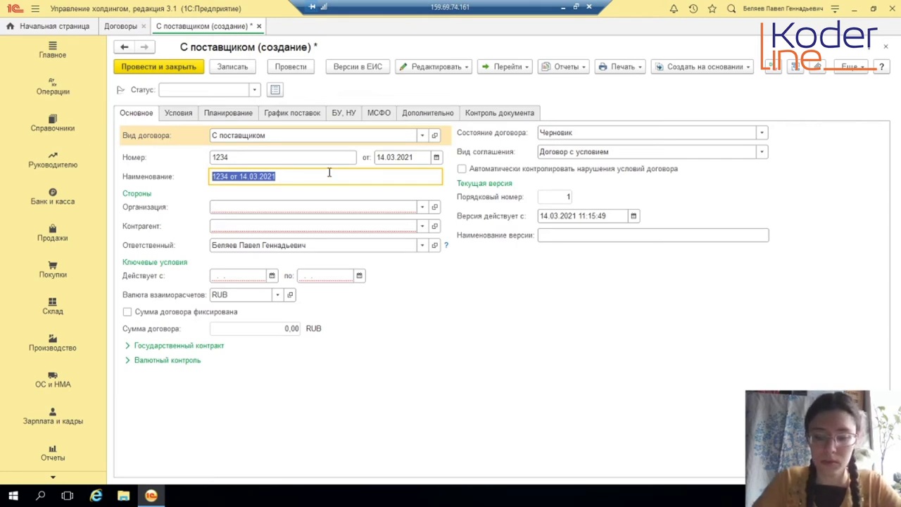
text(Договор)
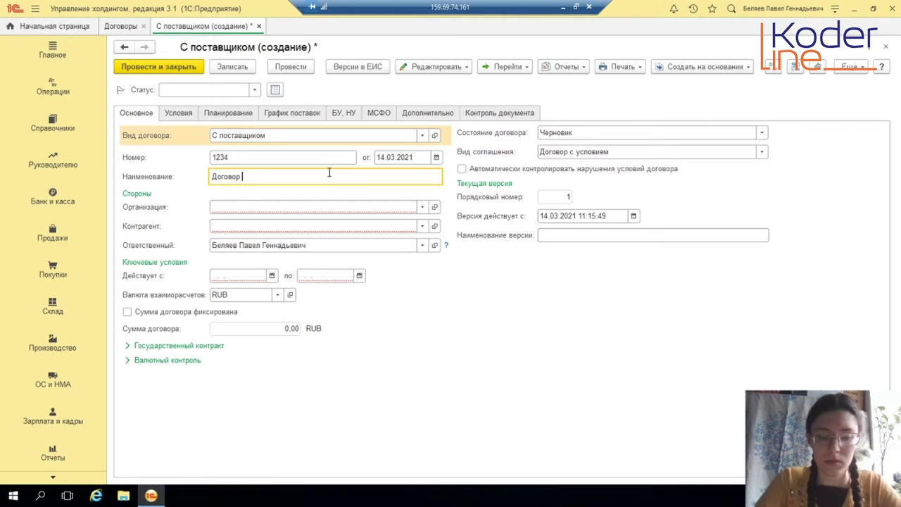
text( п)
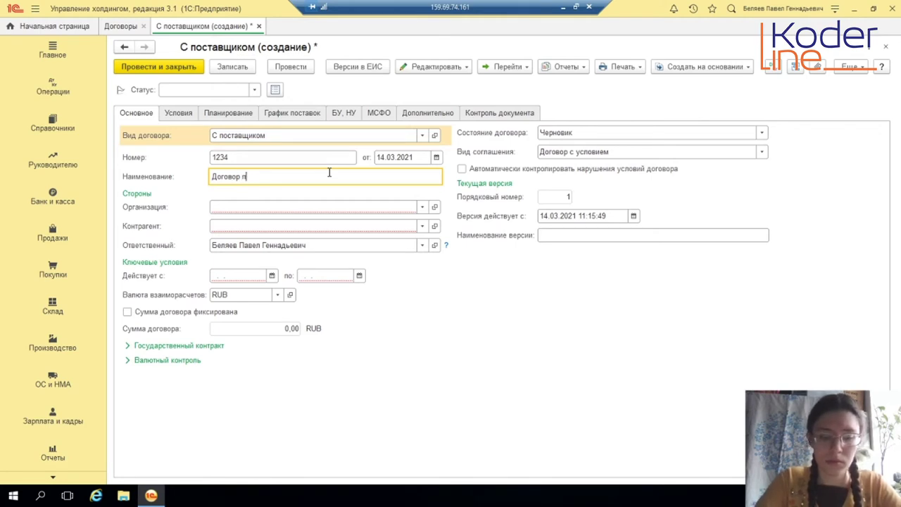
text(остави)
key(BackSpace)
text(ки_)
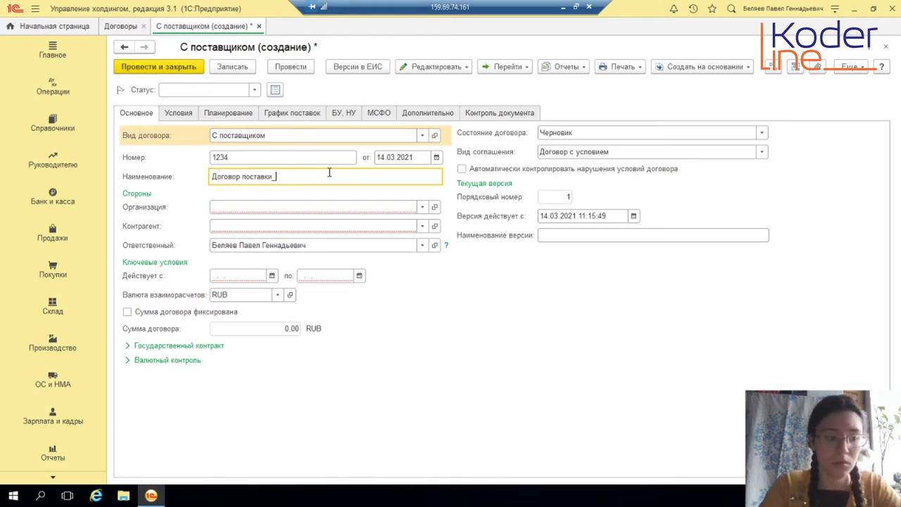
text(1)
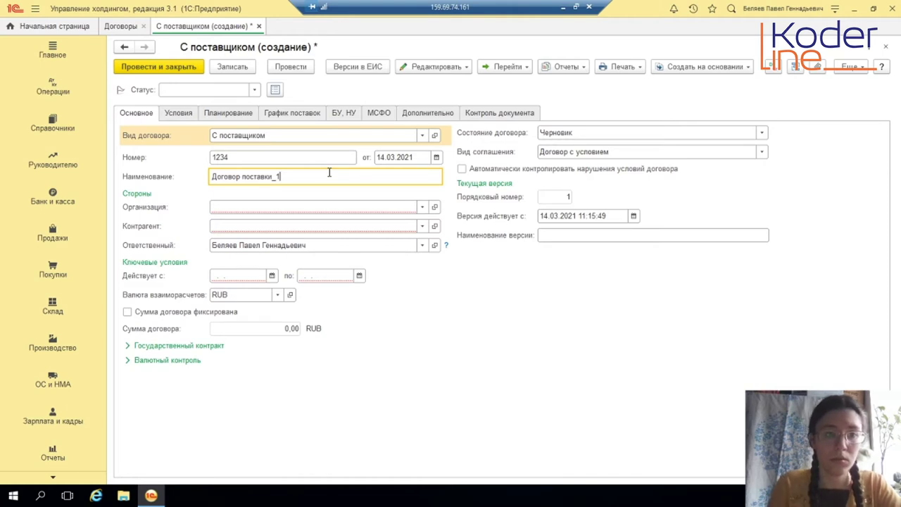
click(300, 207)
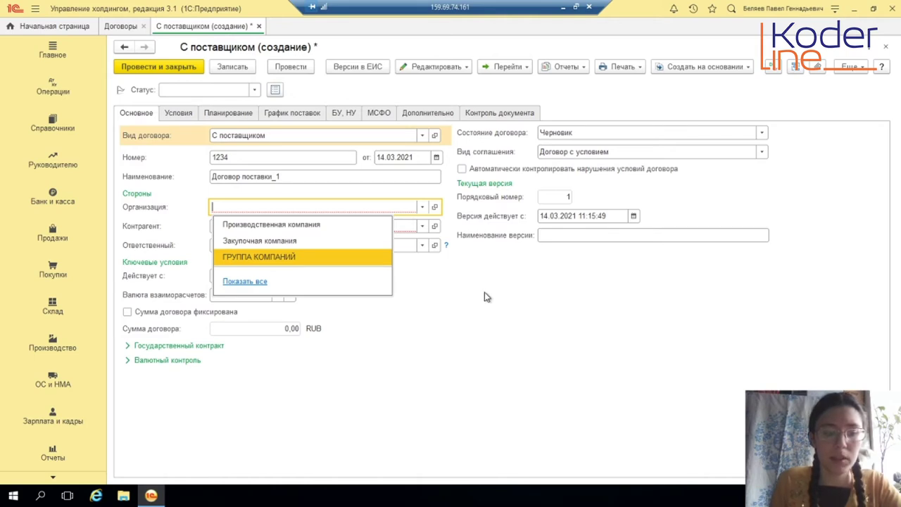
click(461, 70)
click(461, 69)
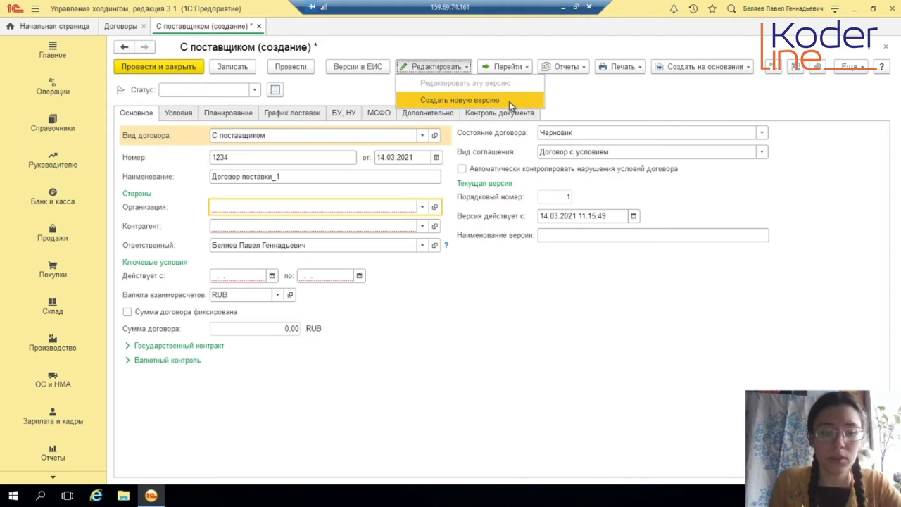
click(379, 314)
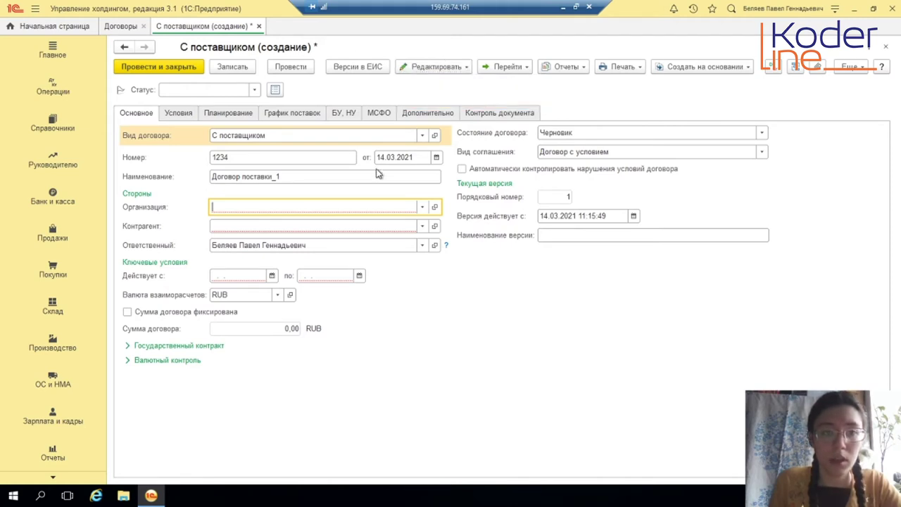
Set the contract's organisation to Производственная компания and its counterparty to АйтиСервис.
click(423, 207)
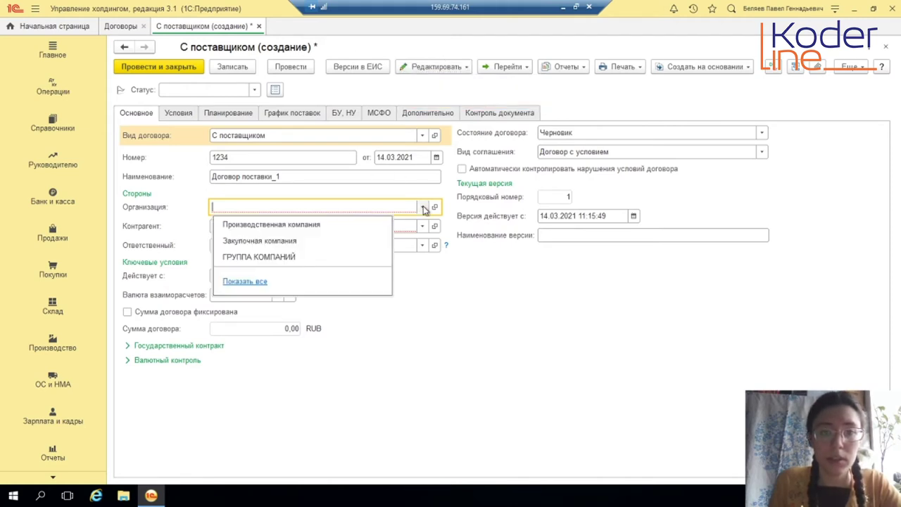
click(310, 225)
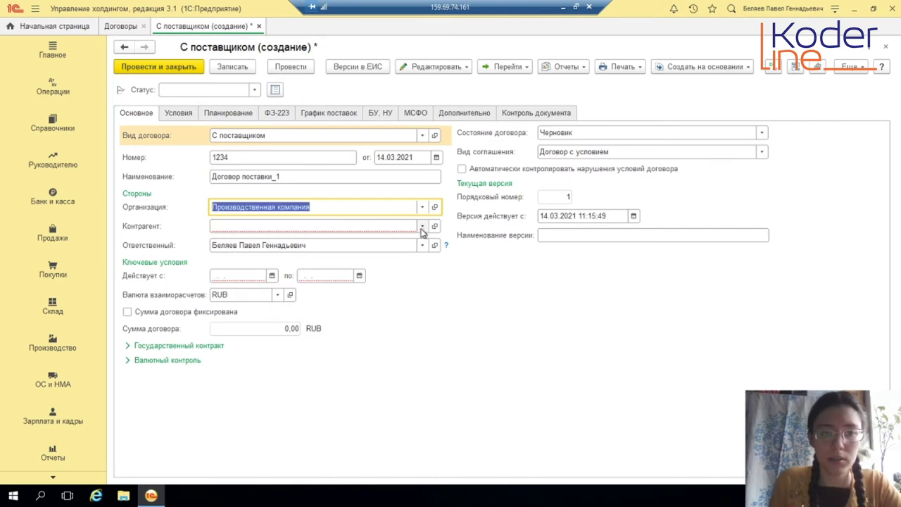
click(422, 227)
click(282, 246)
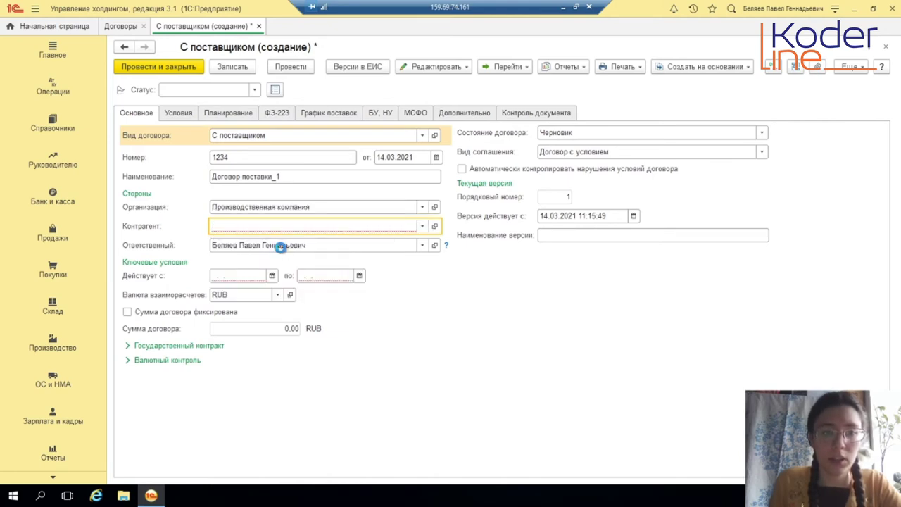
Set the contract's validity period from 14.03.2021 to 14.03.2023 and keep RUB as the settlement currency.
click(272, 276)
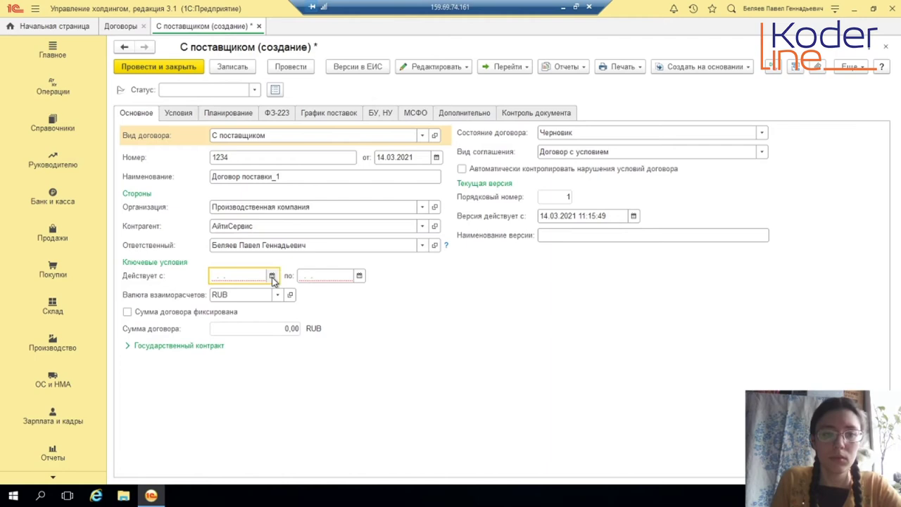
click(409, 351)
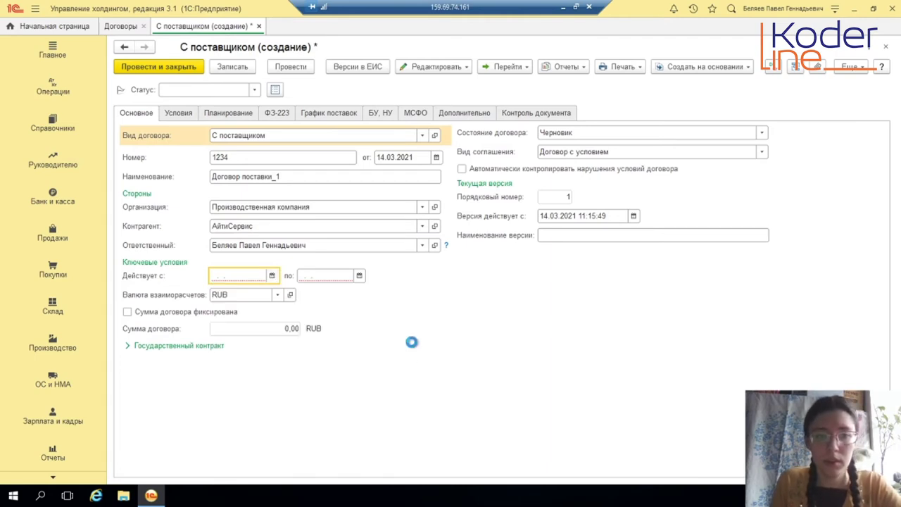
click(345, 275)
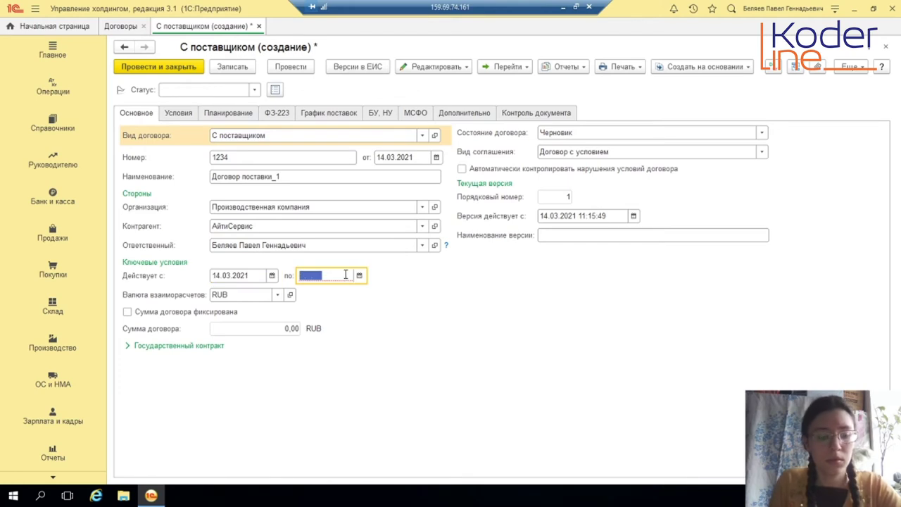
text(14032021)
key(BackSpace)
text(3.2023)
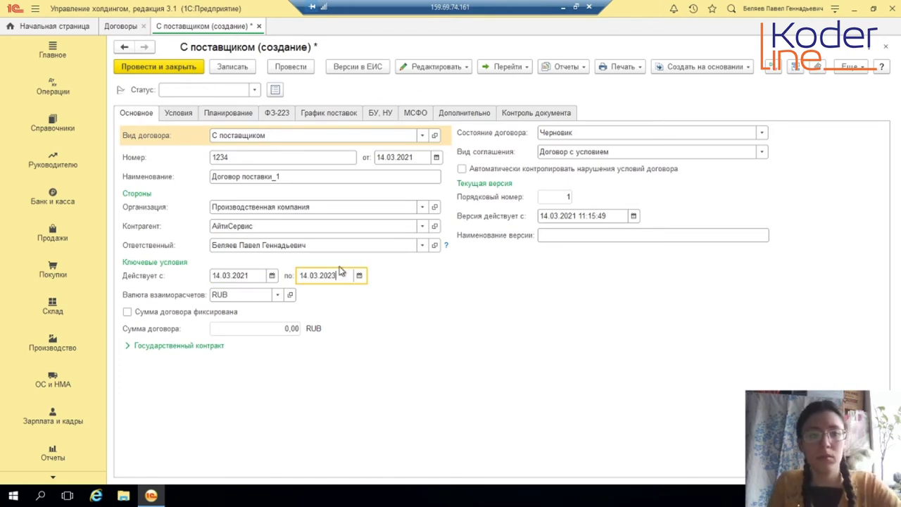
click(278, 294)
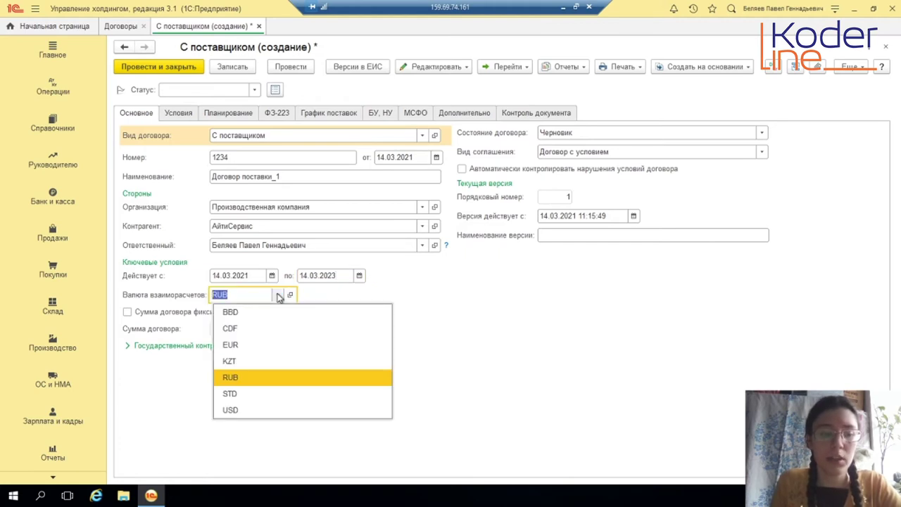
click(279, 295)
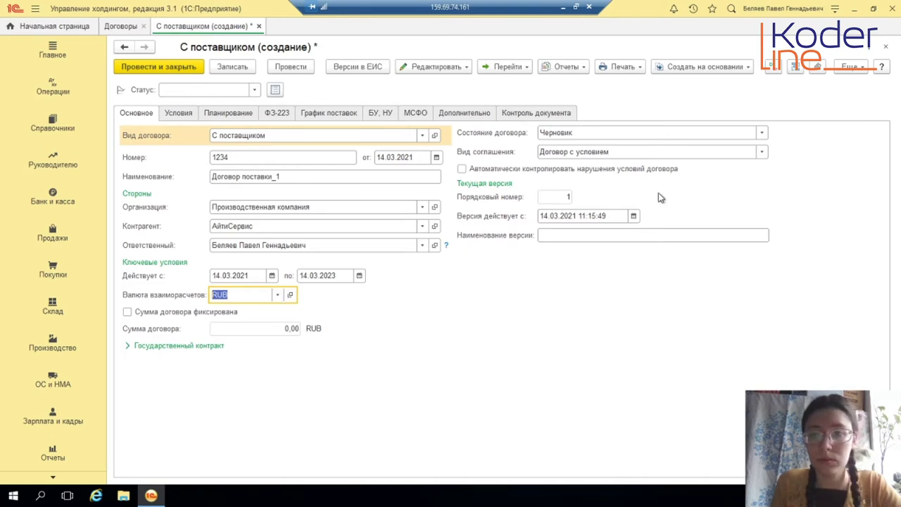
In the contract conditions, set Ведение расчетов to По заказам.
click(179, 113)
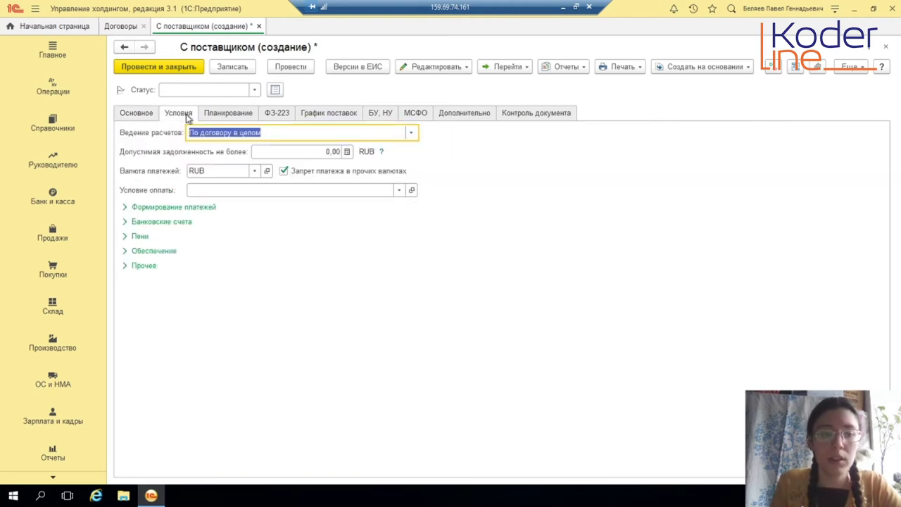
click(409, 134)
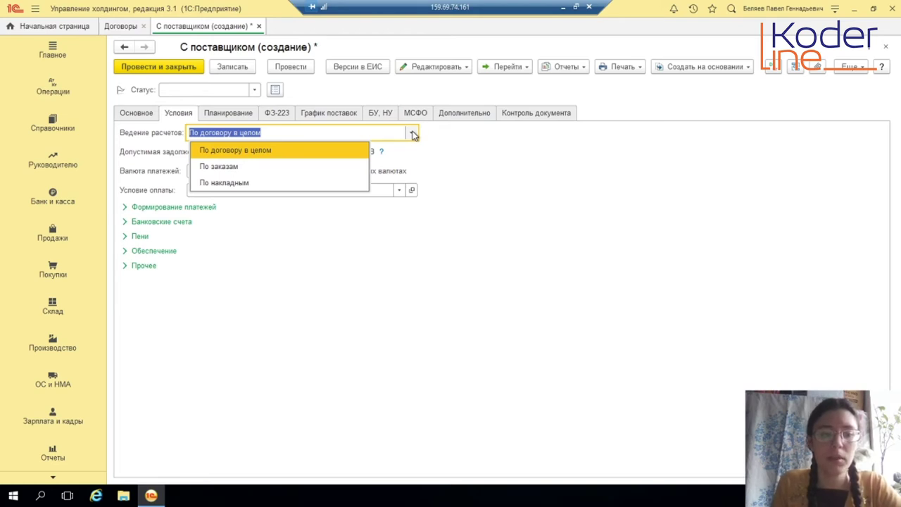
click(286, 172)
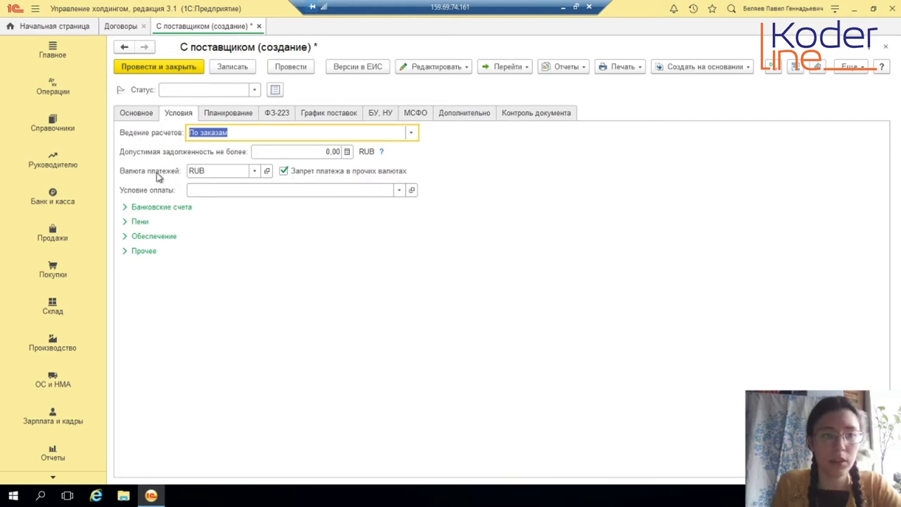
Set the payment currency to USD and the payment rate (Курс оплаты) to Фиксированный in the contract conditions.
click(145, 114)
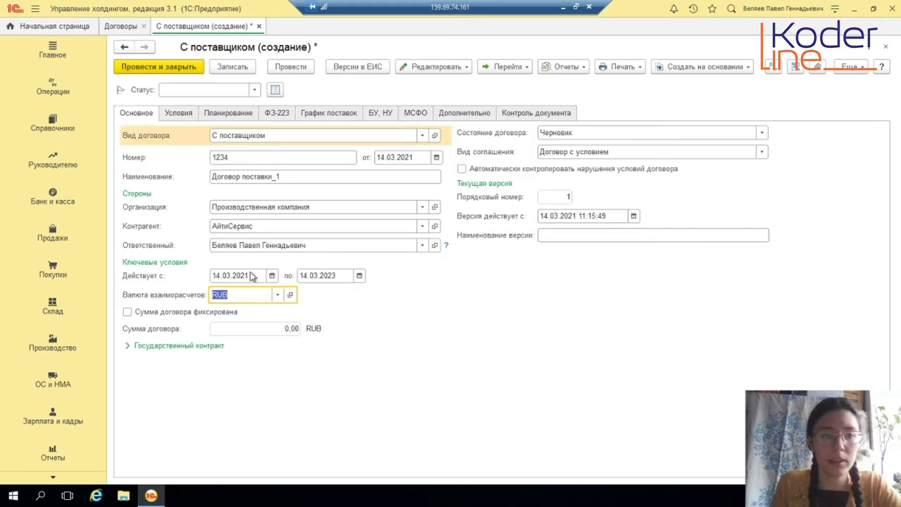
click(184, 114)
click(254, 171)
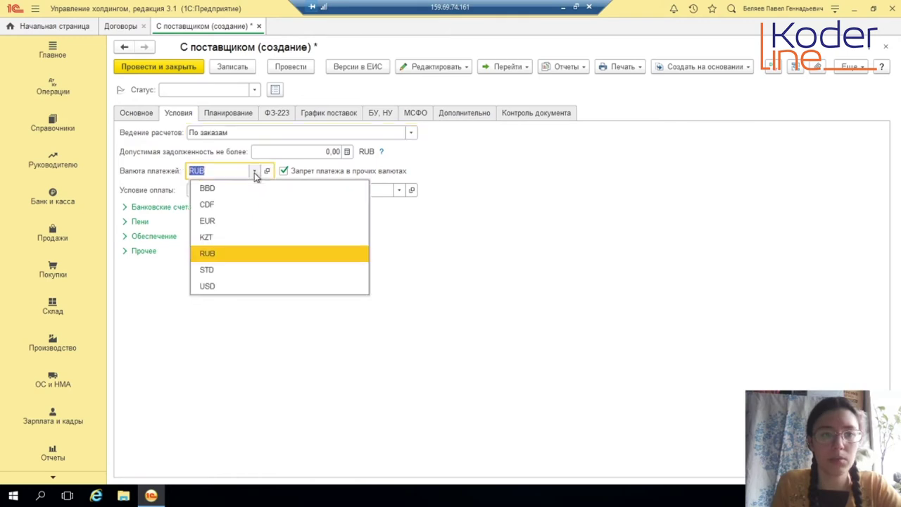
click(242, 285)
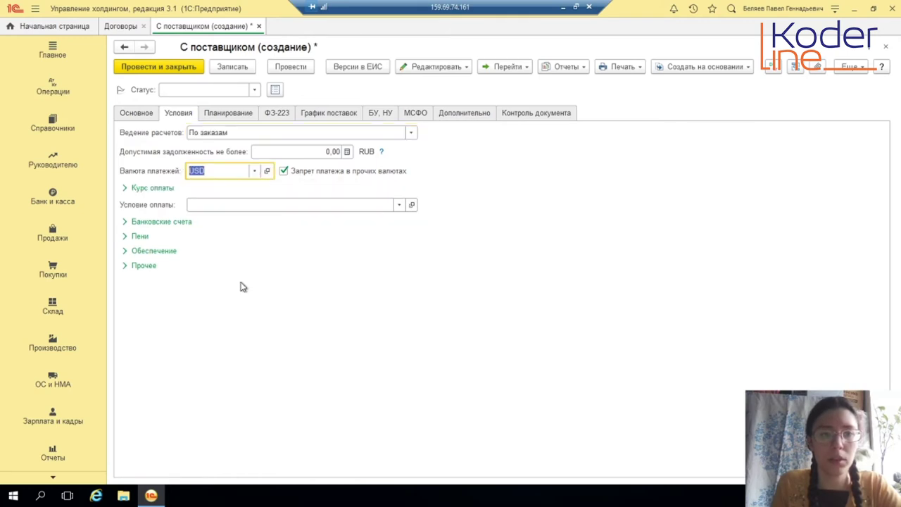
click(125, 188)
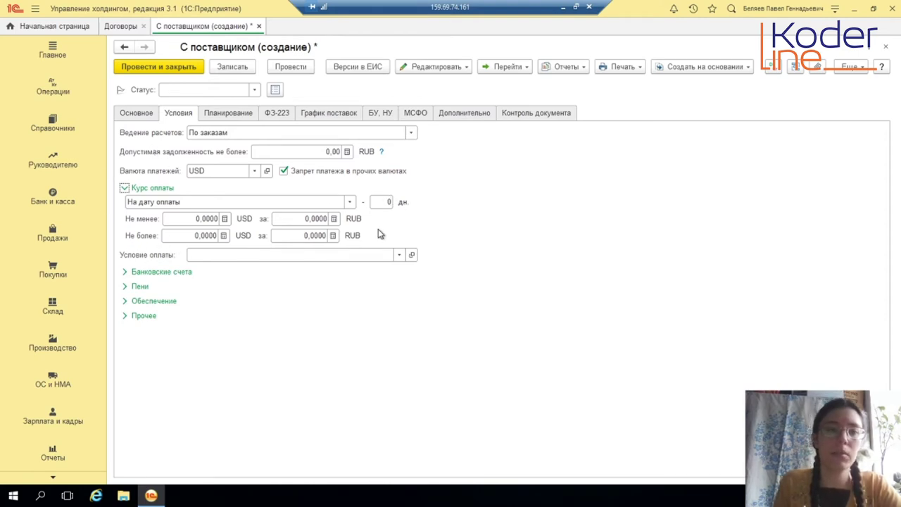
click(349, 203)
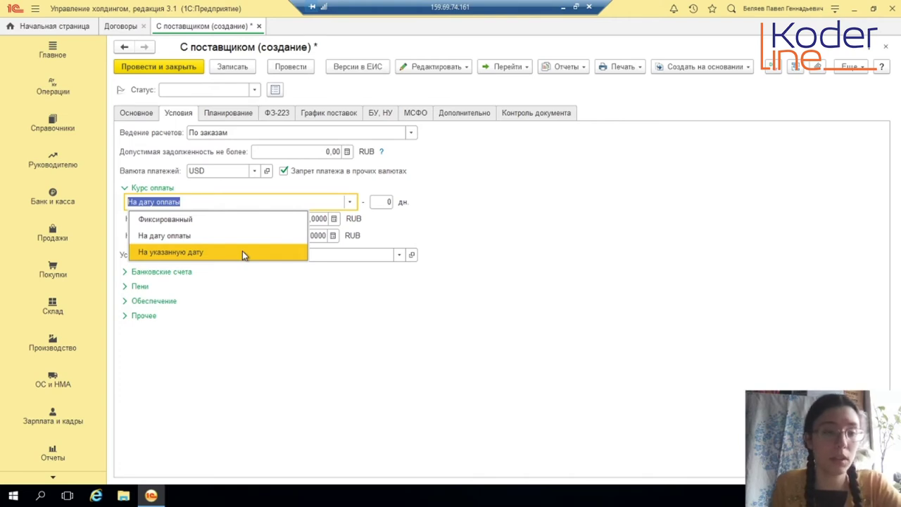
click(227, 218)
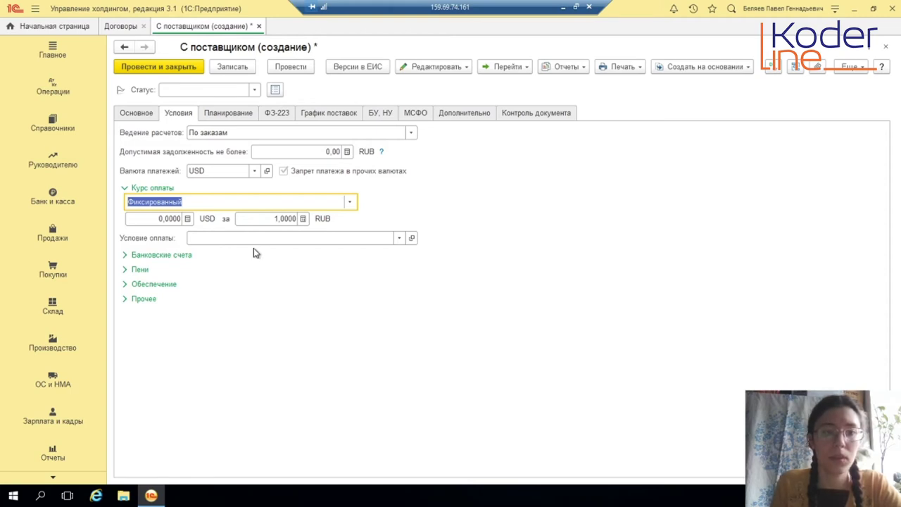
In the contract conditions, set the organisation's bank account (Счет организации) to its USD account in БАНК СОЮЗ АО.
click(125, 255)
click(124, 331)
click(126, 303)
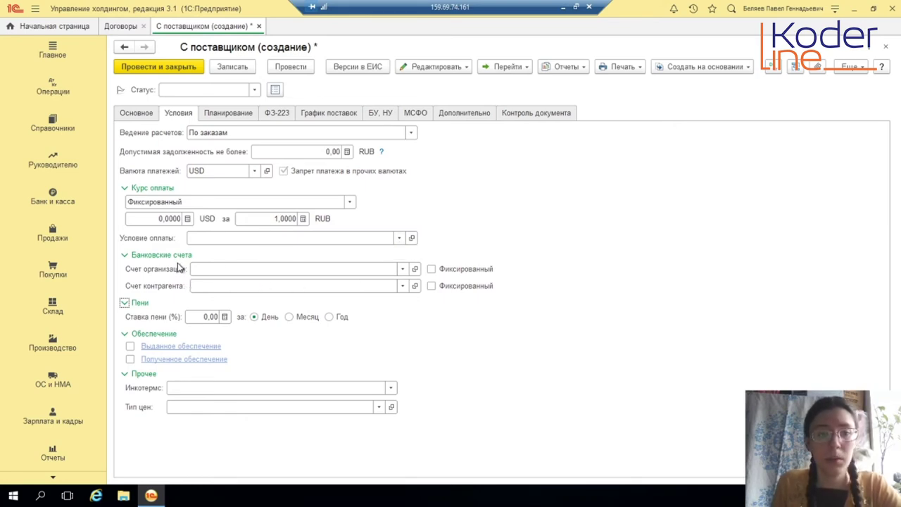
click(404, 270)
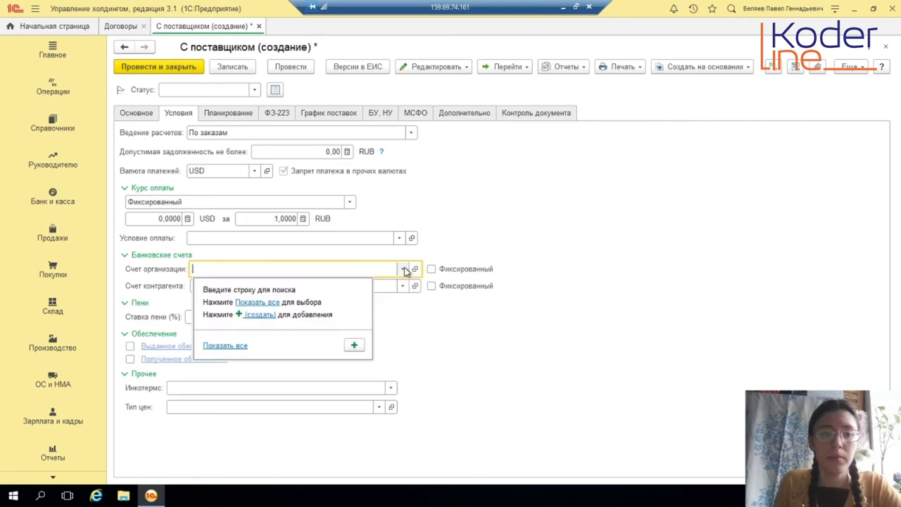
click(224, 346)
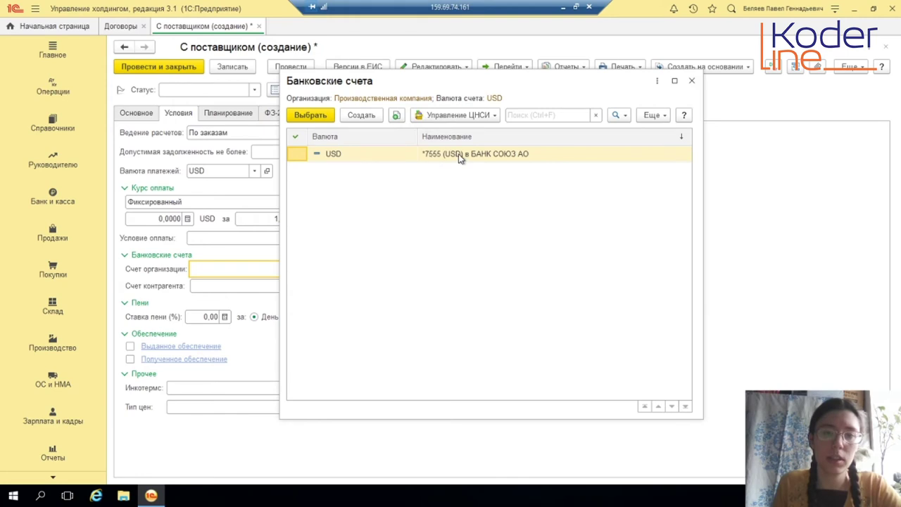
click(312, 116)
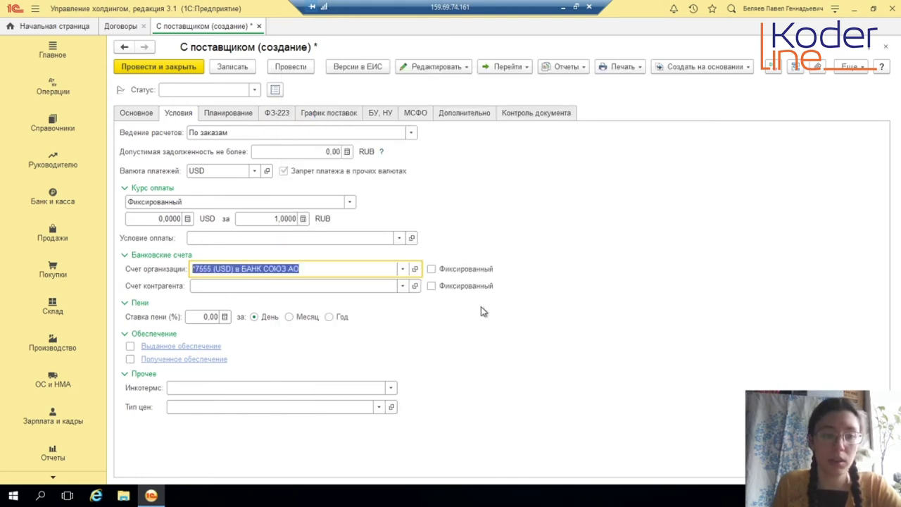
Examine the USD bank accounts available for the counterparty and for the organisation.
click(402, 286)
click(234, 363)
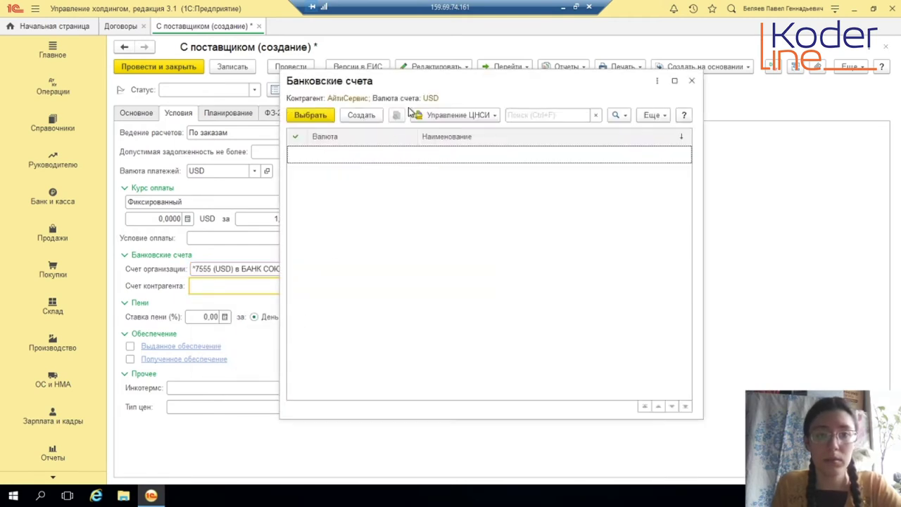
click(691, 81)
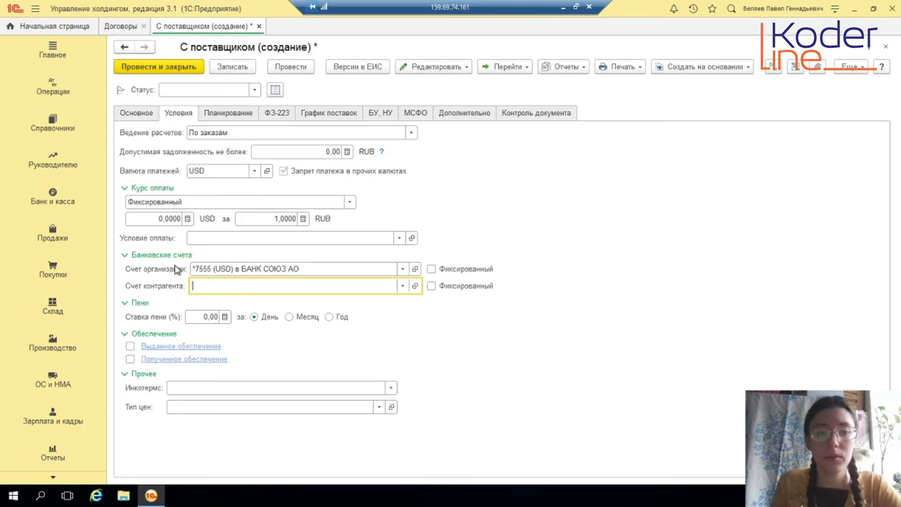
click(402, 269)
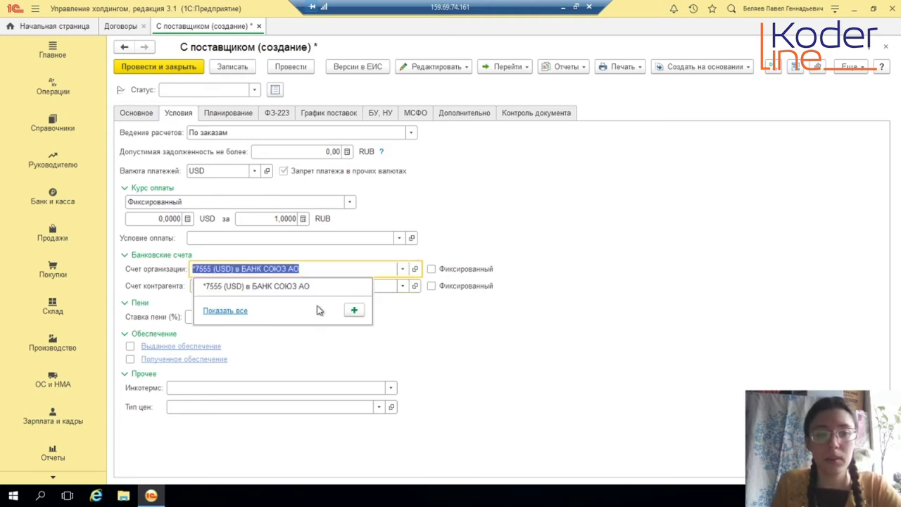
click(239, 311)
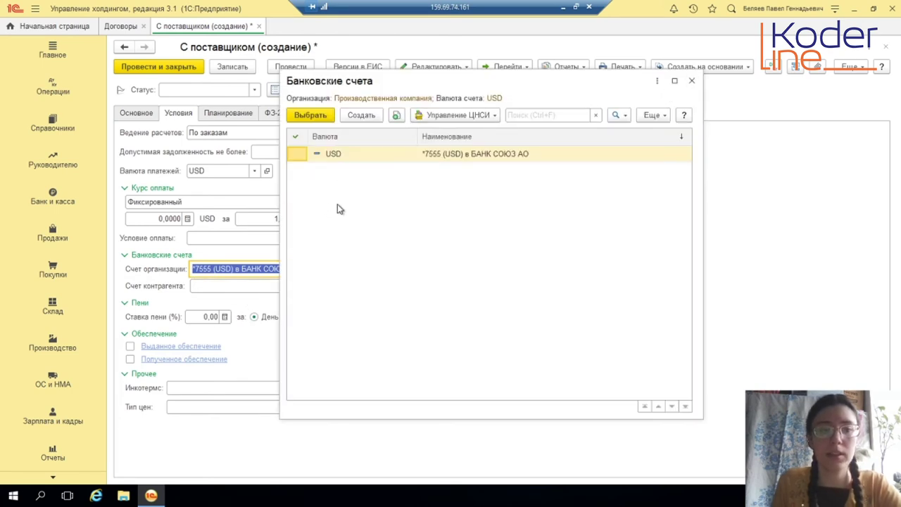
click(691, 81)
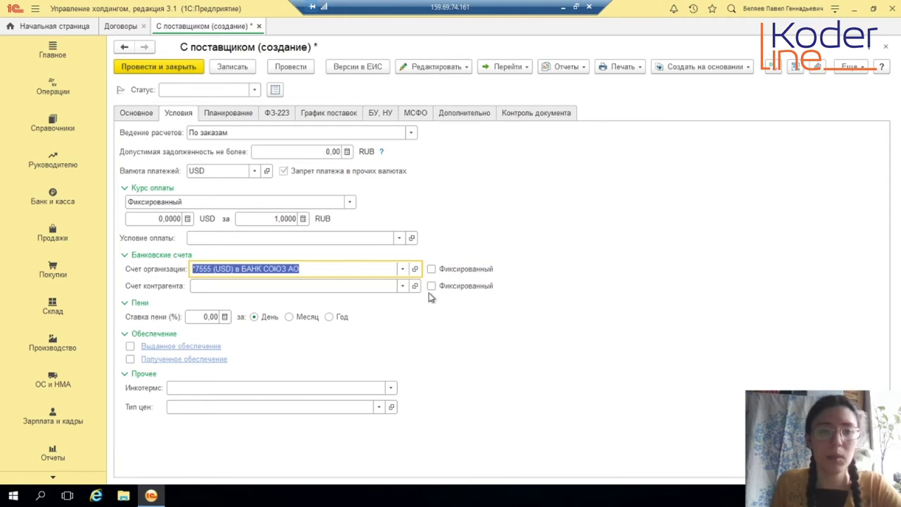
click(401, 272)
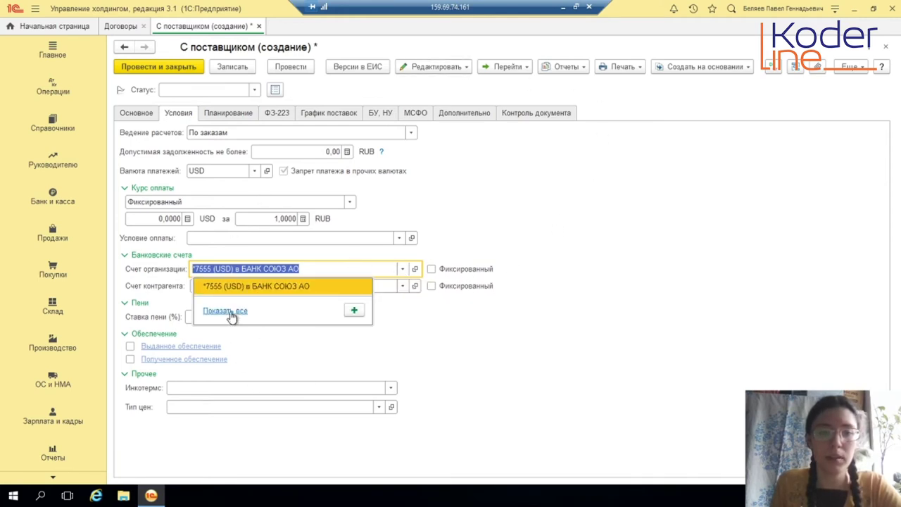
click(224, 310)
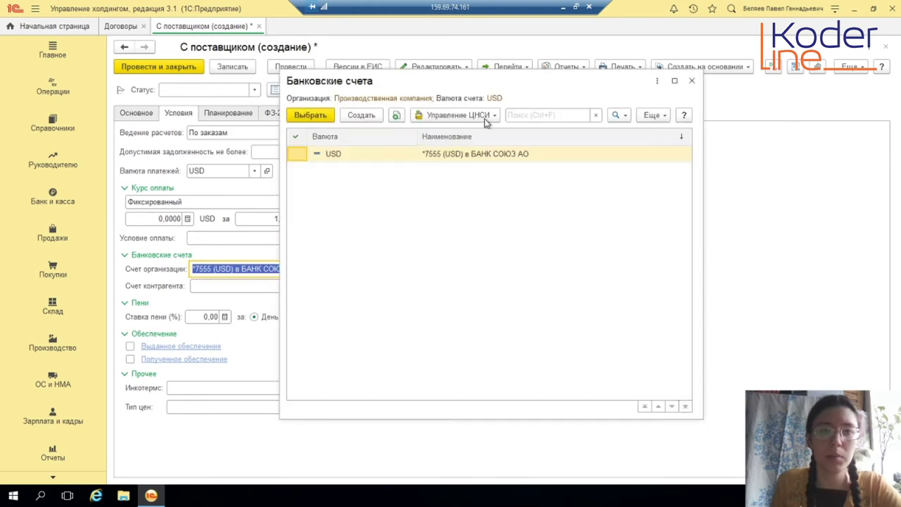
click(691, 81)
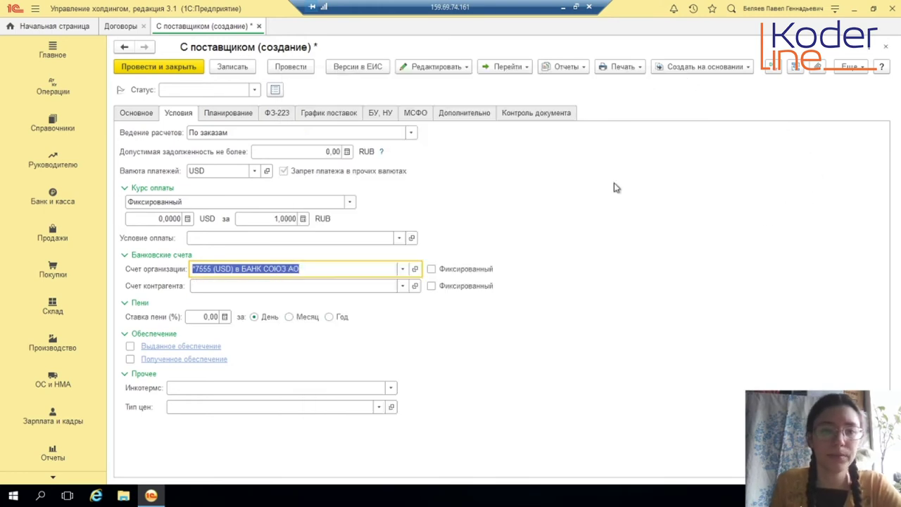
Set the penalty rate (Ставка пени) to 15% per year (Год).
click(206, 317)
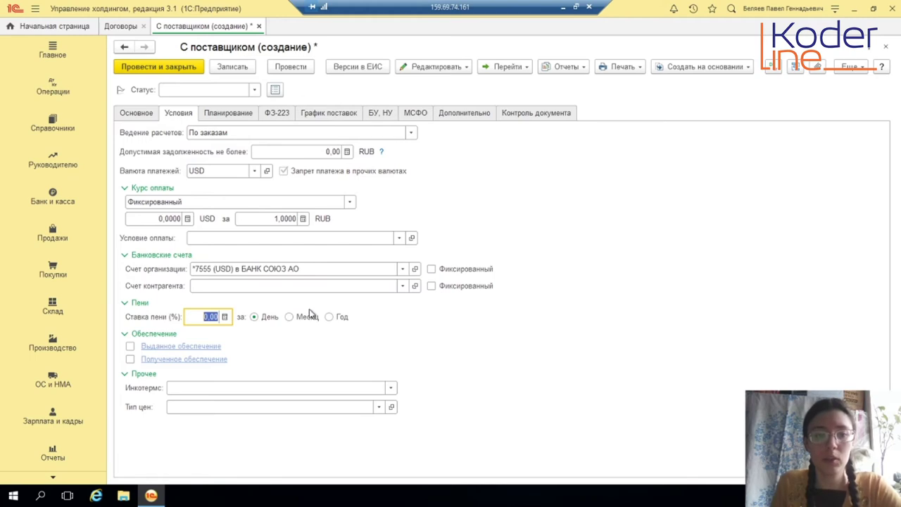
text(15)
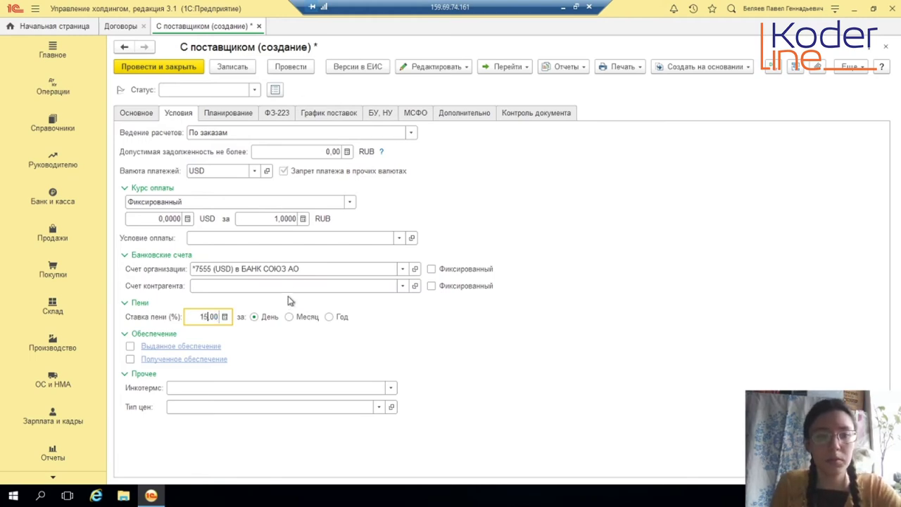
click(329, 317)
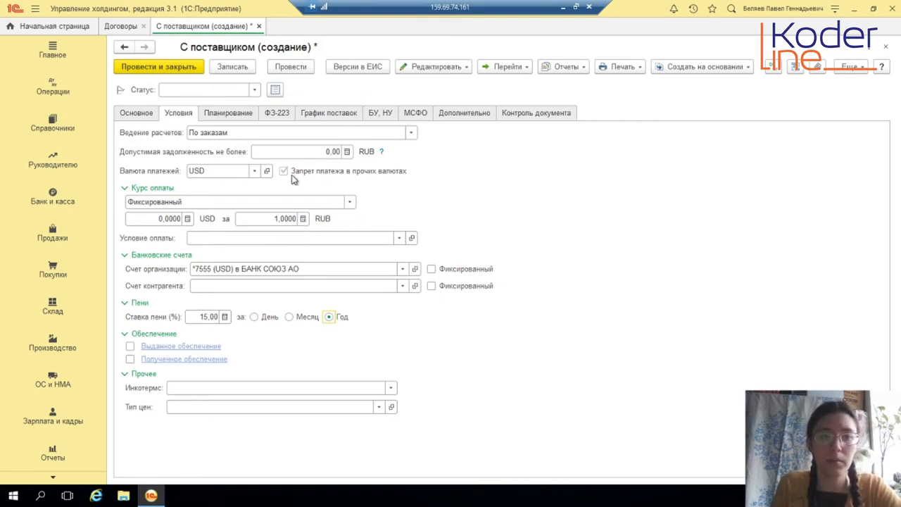
click(399, 238)
click(230, 282)
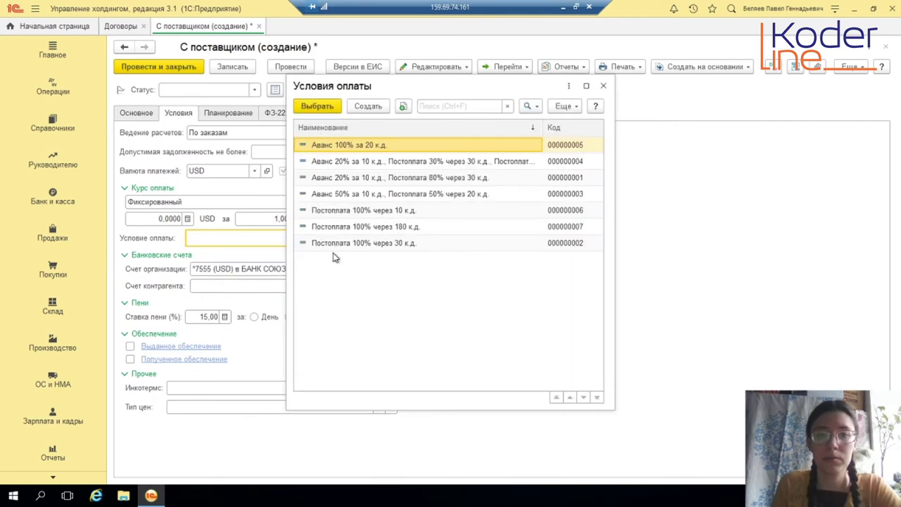
right_click(418, 286)
click(456, 308)
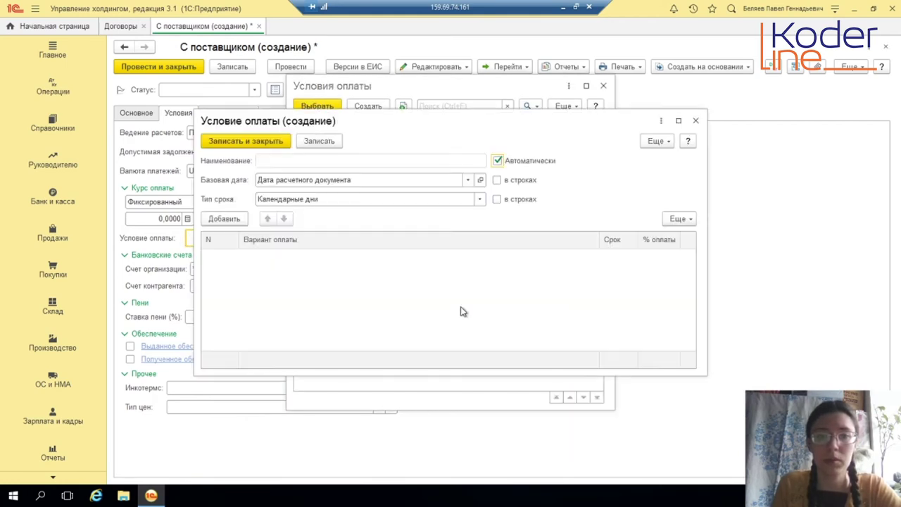
click(693, 123)
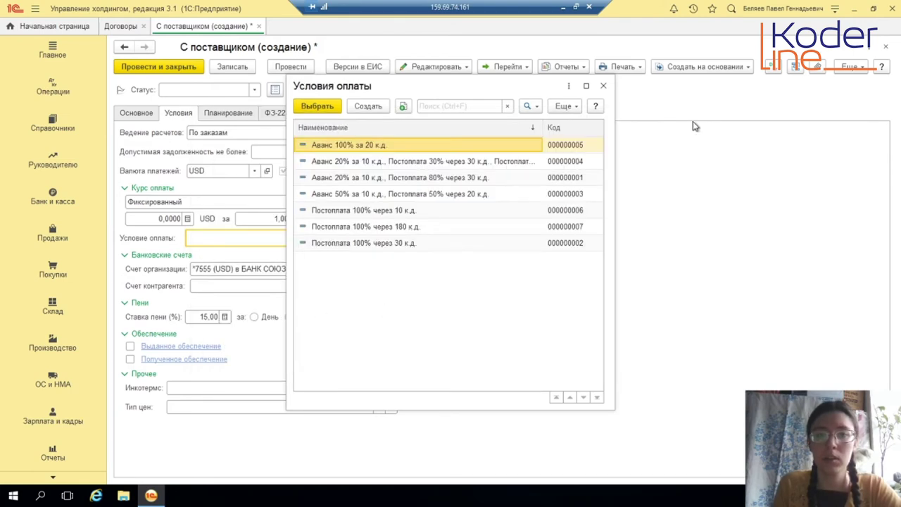
click(603, 85)
Set the contract's payment term (Условие оплаты) to Постоплата 100% через 30 к.д.
click(398, 237)
click(454, 186)
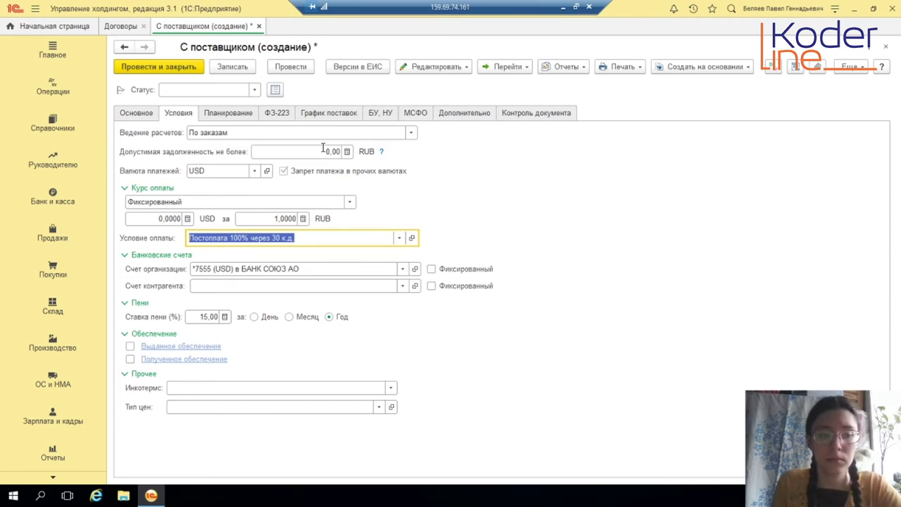
In the contract's budgeting data, set ЦФО to Производственная компания and Проект to Общехозяйственные расходы.
click(244, 115)
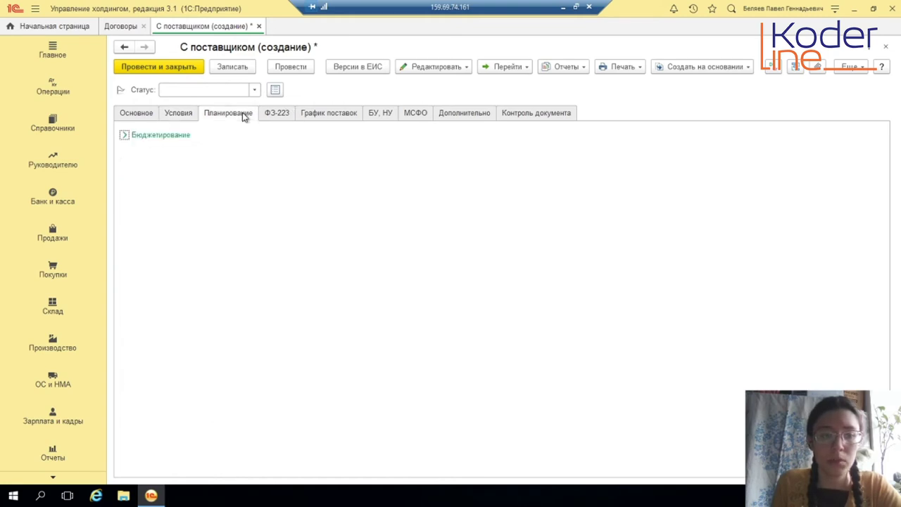
click(129, 136)
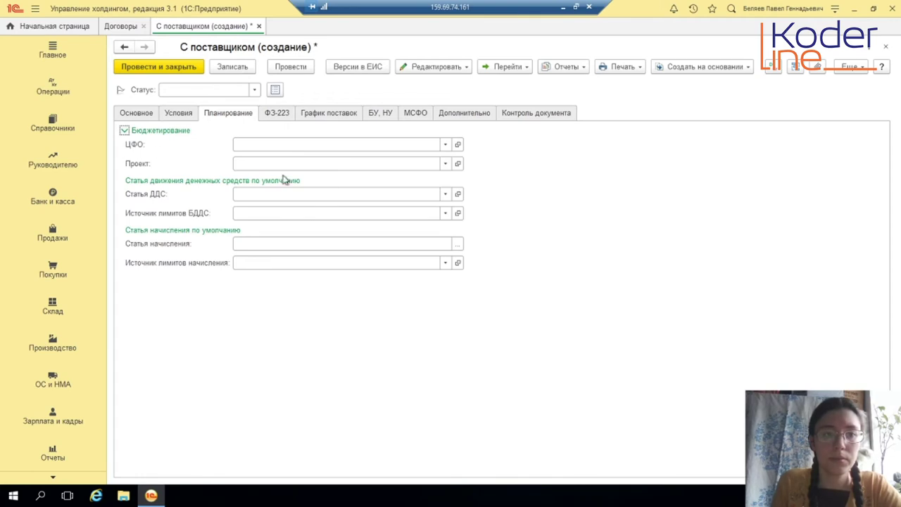
click(447, 145)
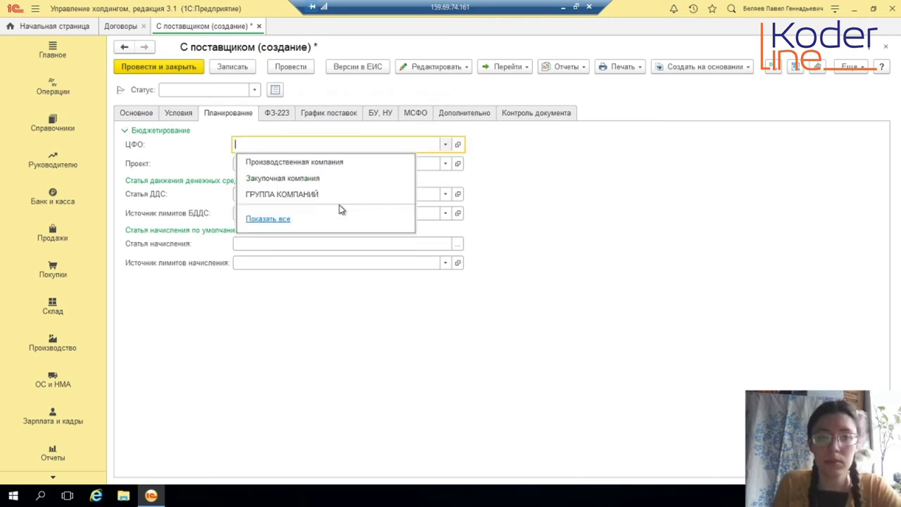
click(327, 164)
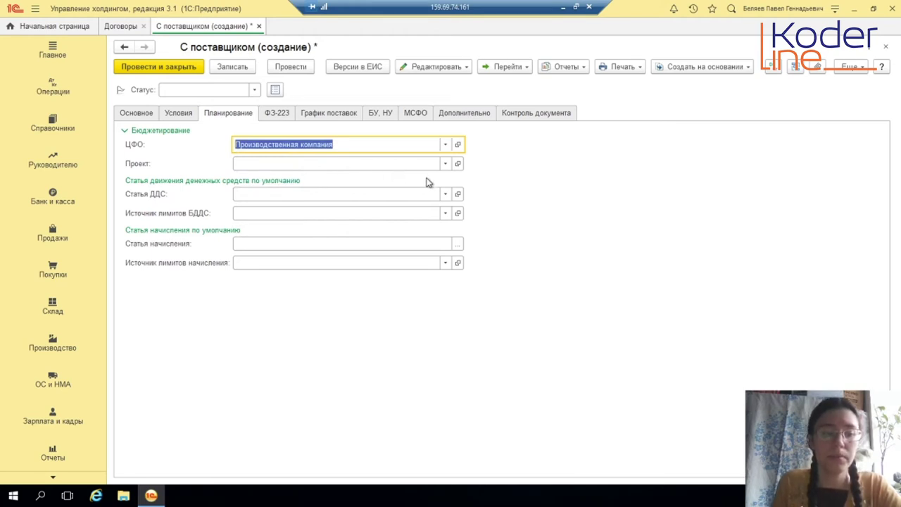
click(445, 166)
click(444, 166)
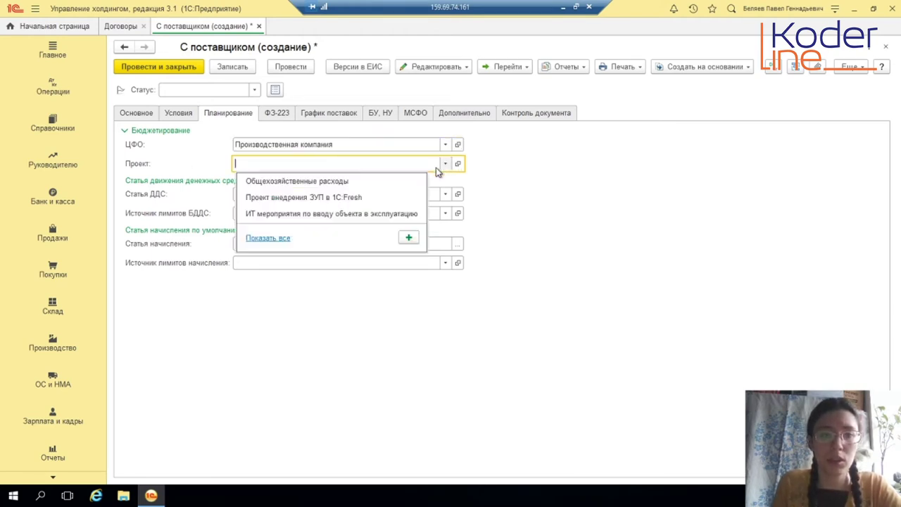
click(328, 188)
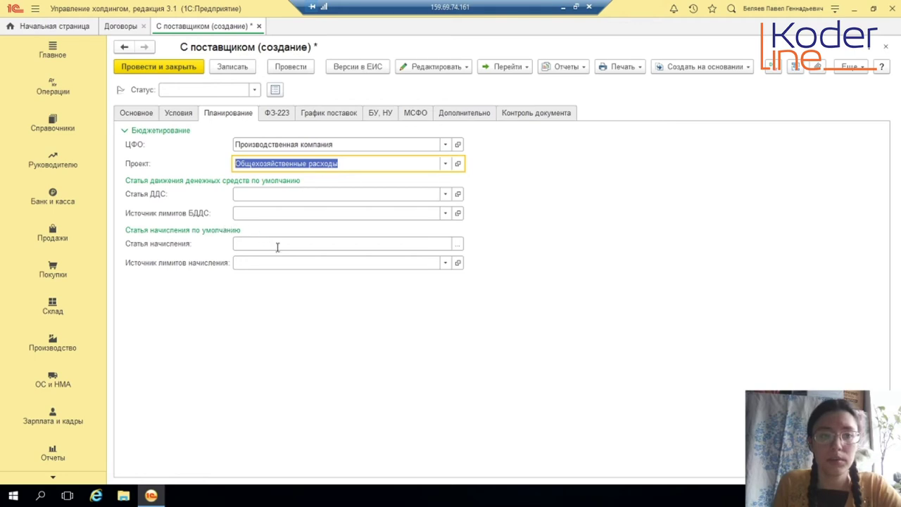
Set the default accrual item (Статья начисления) to the purchase budget item Закупка по группам номенклатуры.
click(456, 245)
drag(437, 163, 497, 153)
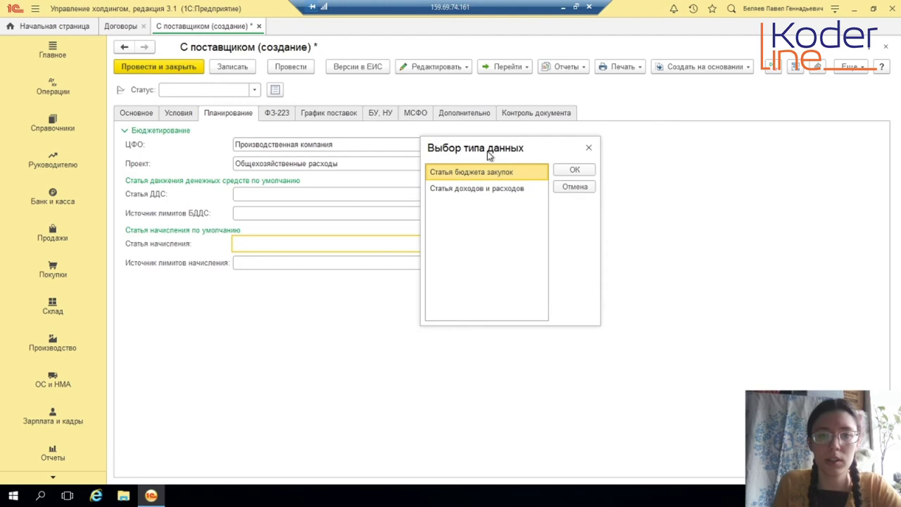
double_click(515, 176)
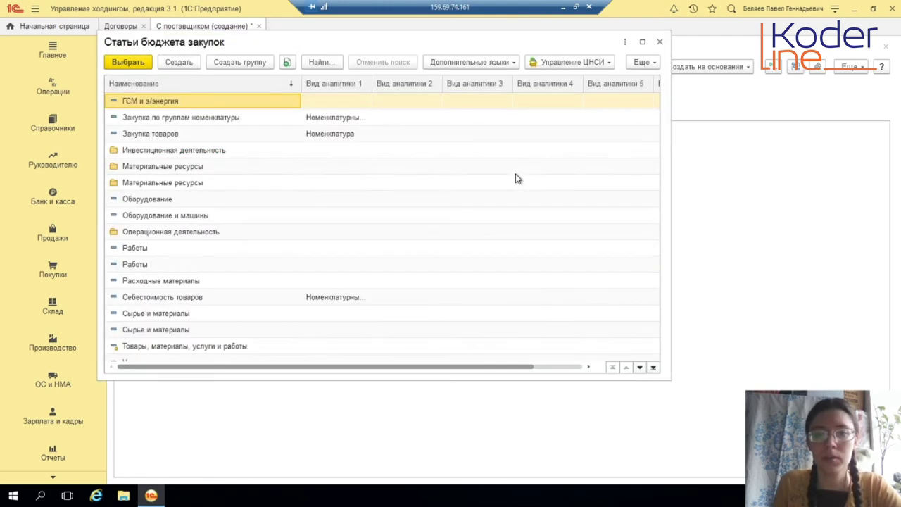
click(183, 119)
click(145, 64)
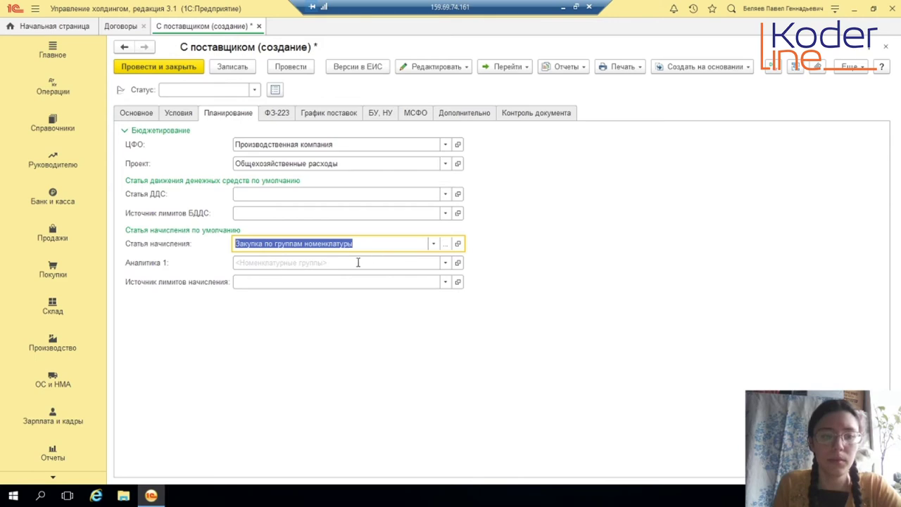
Set Статья ДДС to Внутригрупповые операции and Источник лимитов БДДС to Операционный план 000000152 от 05.07.2018.
click(445, 194)
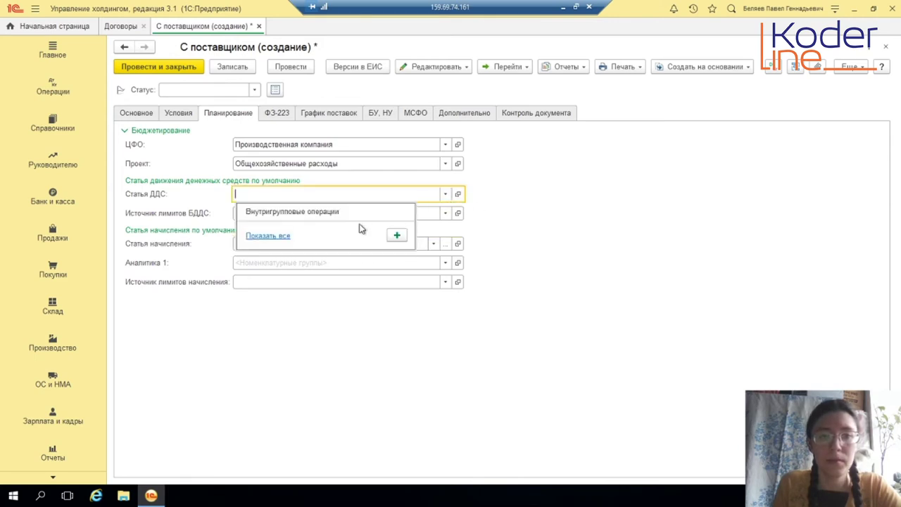
click(322, 211)
click(444, 214)
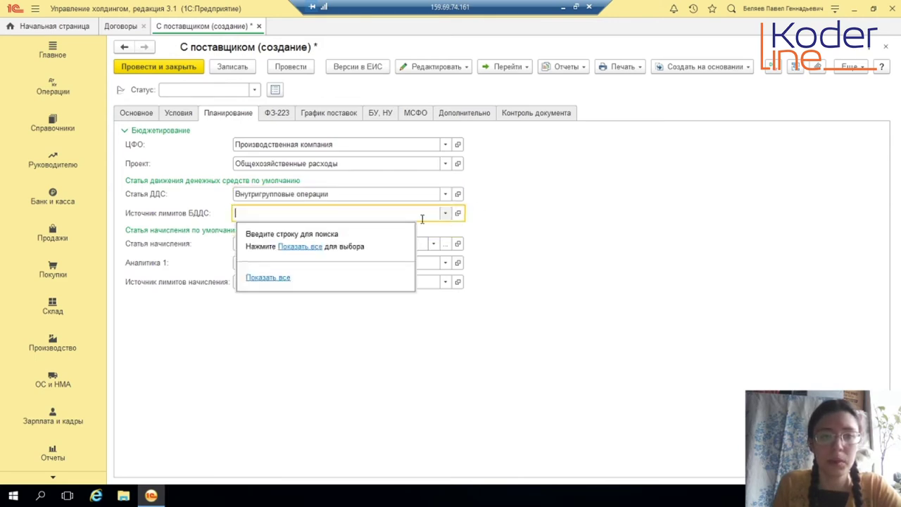
click(275, 278)
click(415, 185)
click(235, 114)
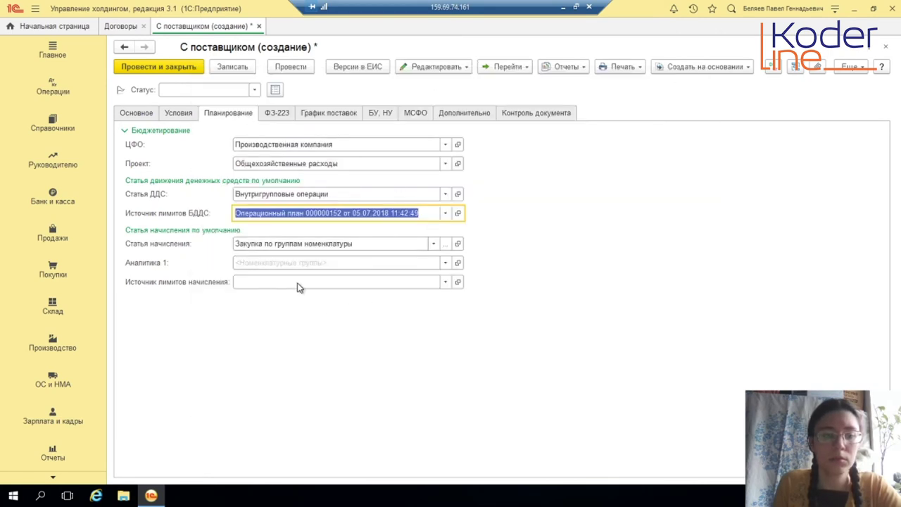
Enter the contract's ЕИС registration number in the ФЗ-223 data.
click(283, 115)
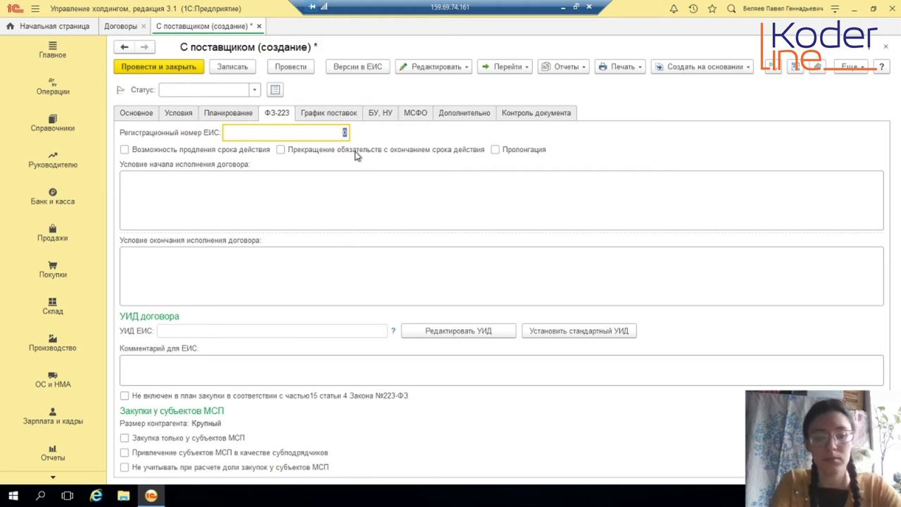
text(12345677)
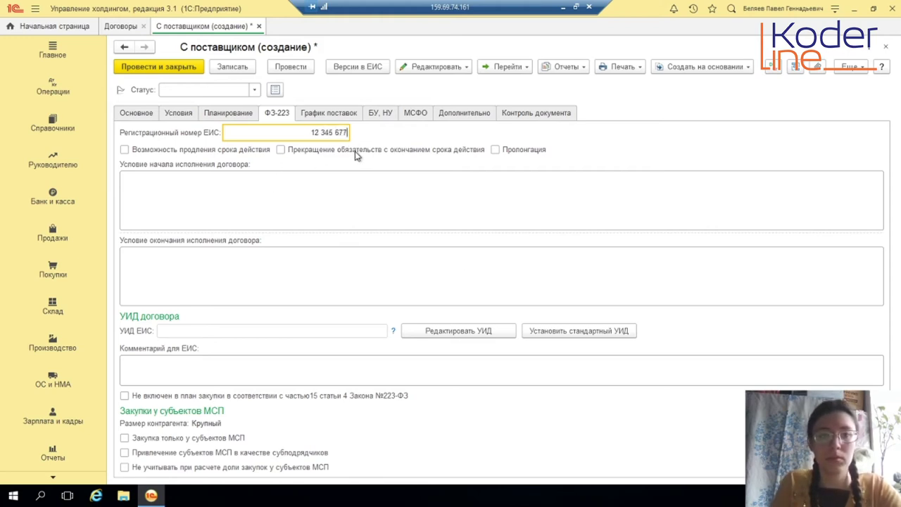
Add a new empty row to the contract's delivery schedule (График поставок).
click(339, 112)
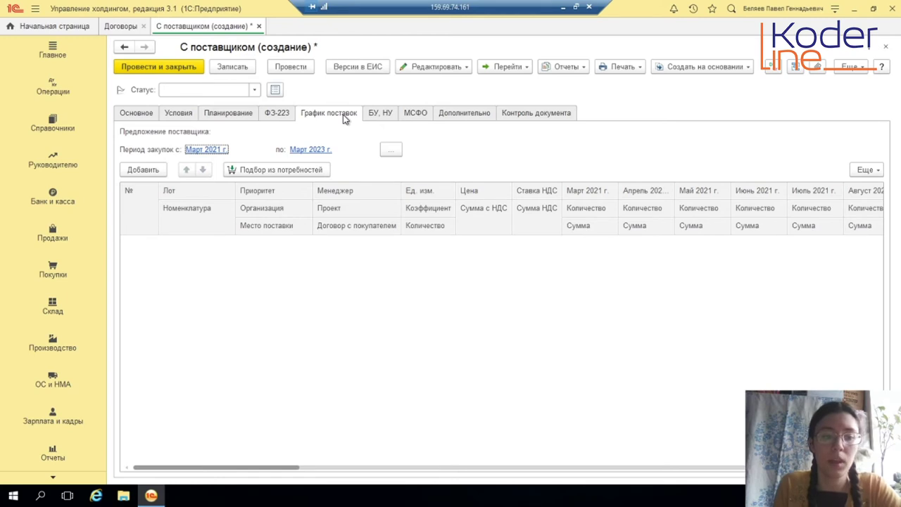
right_click(236, 262)
click(276, 270)
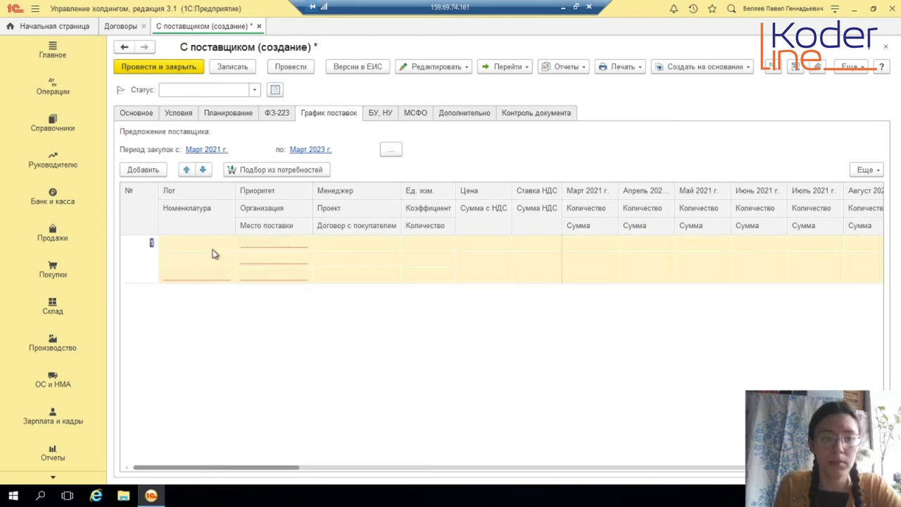
Fill the delivery schedule row's Номенклатура with the item Деревянный чемодан from the Готовая продукция group.
click(222, 270)
click(227, 261)
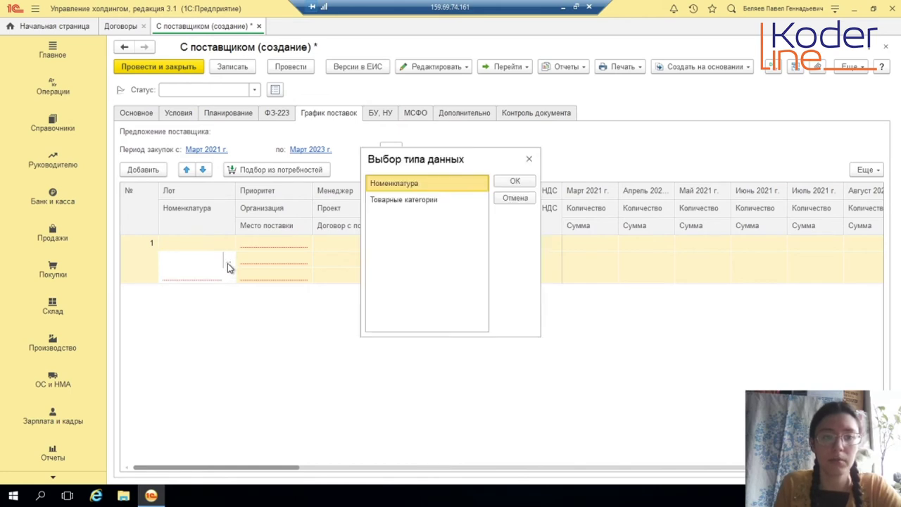
double_click(416, 188)
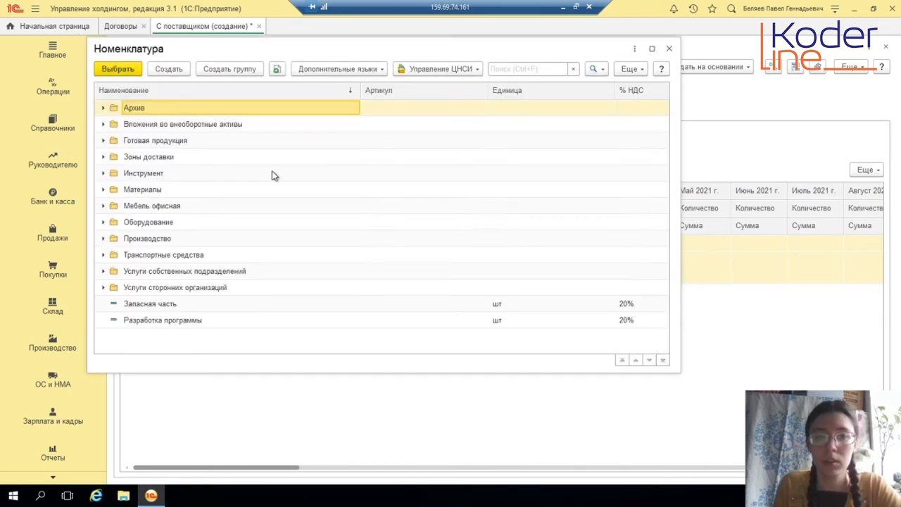
click(184, 144)
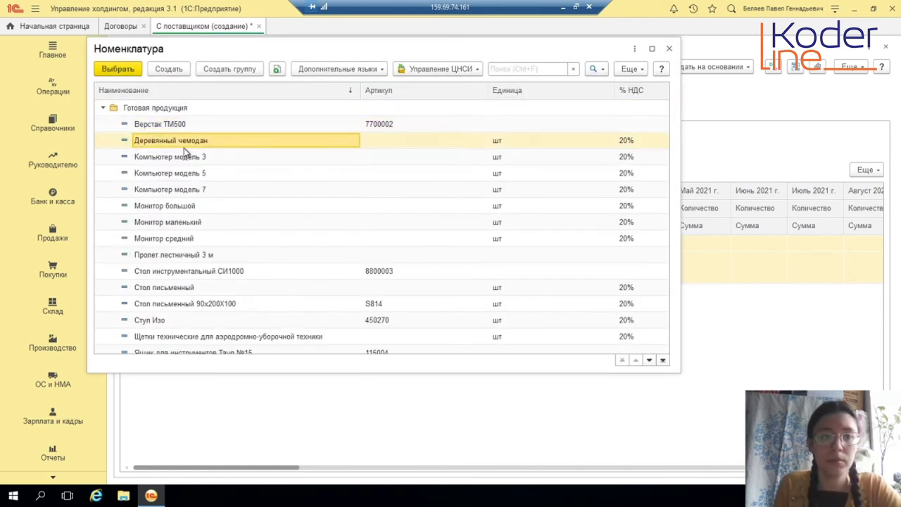
click(116, 68)
key(Return)
click(212, 239)
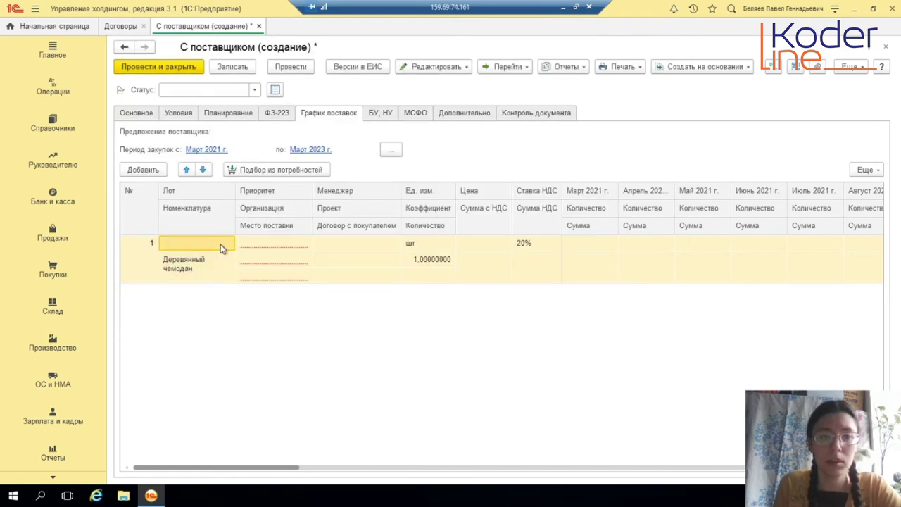
Set the schedule row's priority to Обычный, organization to Производственная компания and delivery place to Москва.
click(256, 246)
click(280, 261)
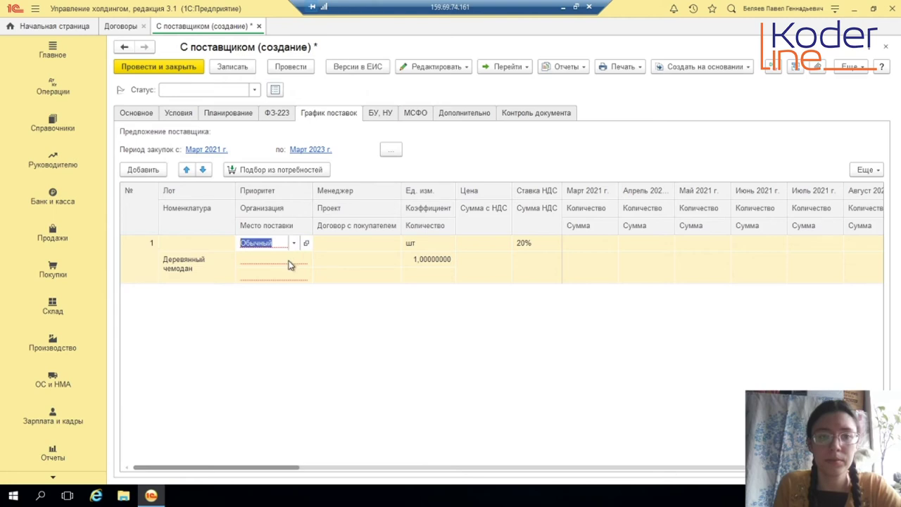
click(293, 264)
click(292, 260)
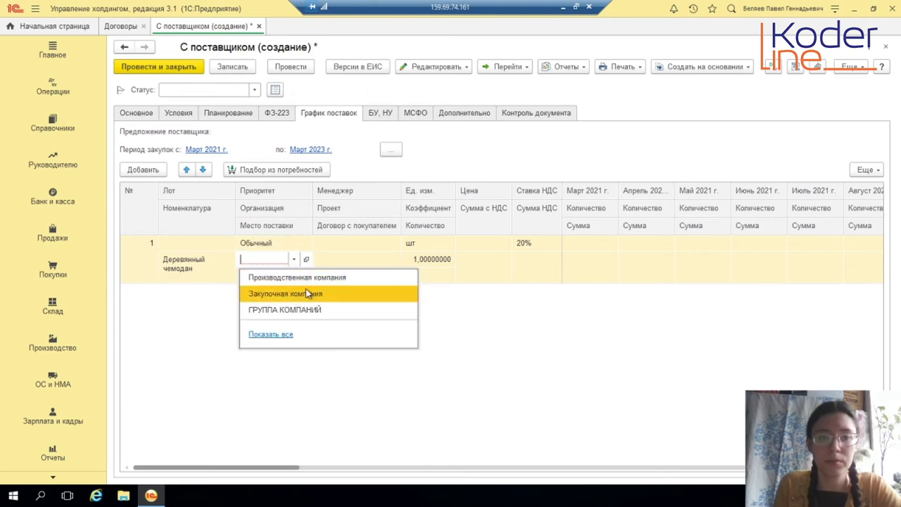
click(303, 278)
click(301, 277)
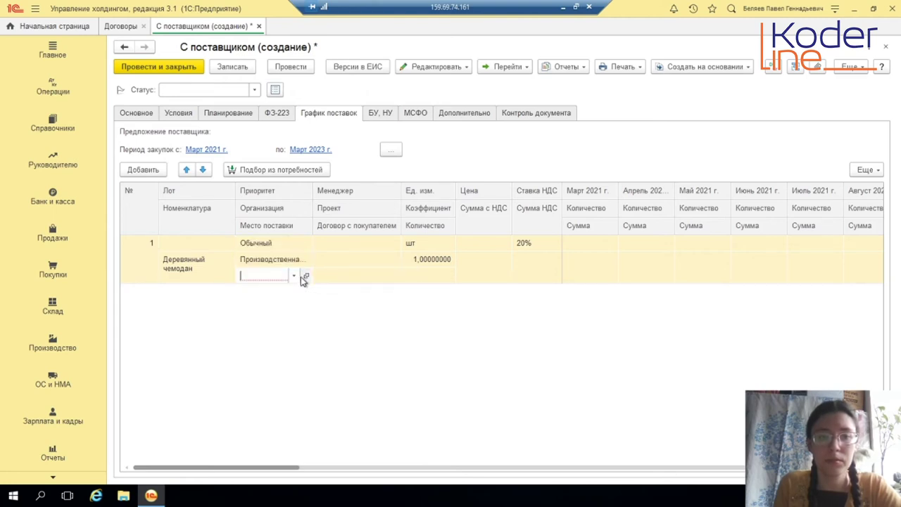
click(294, 276)
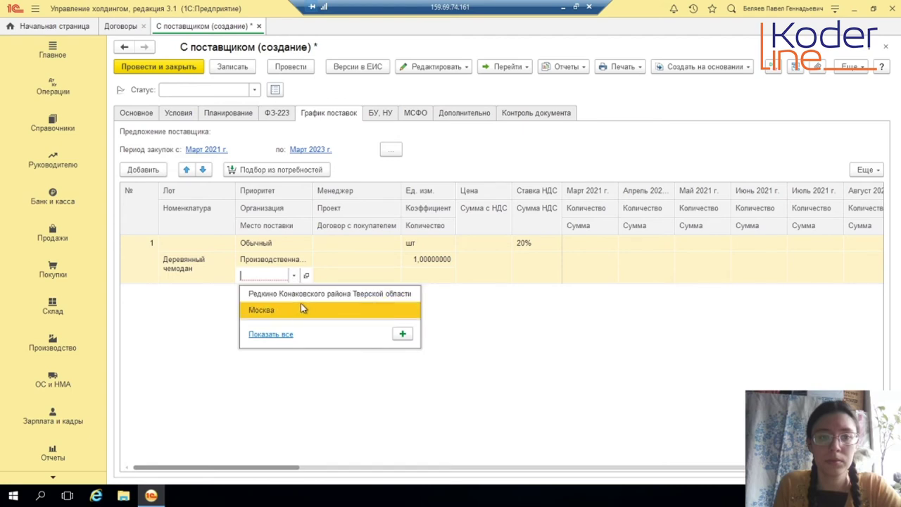
click(301, 309)
Leave the manager unassigned and delete the Деревянный чемодан row from the delivery schedule.
click(360, 242)
click(381, 243)
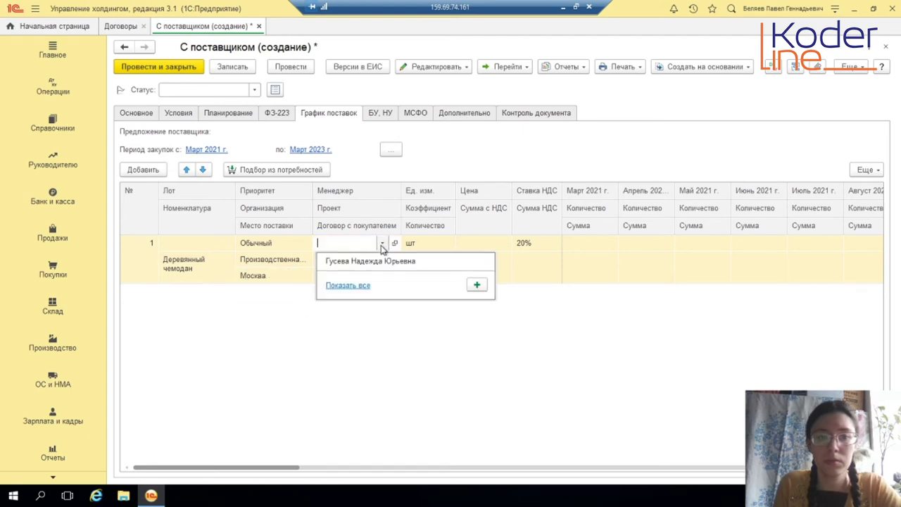
key(Escape)
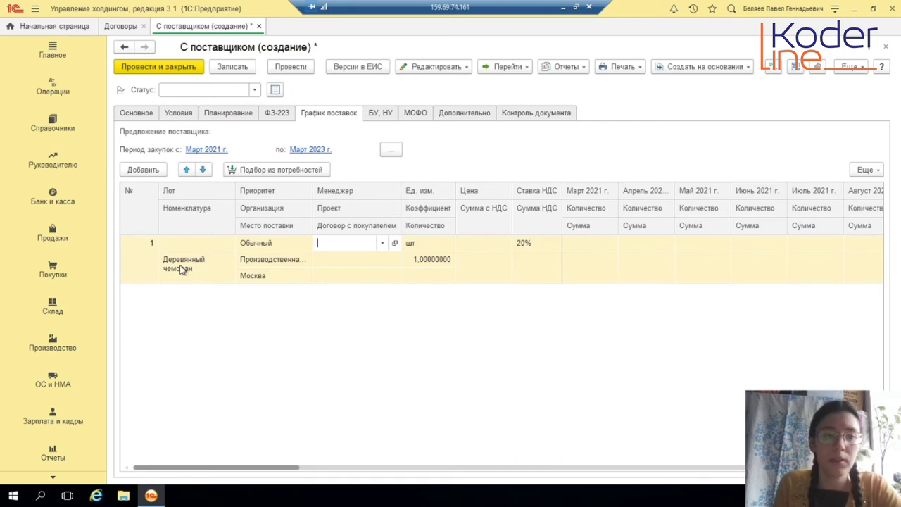
right_click(148, 260)
click(243, 317)
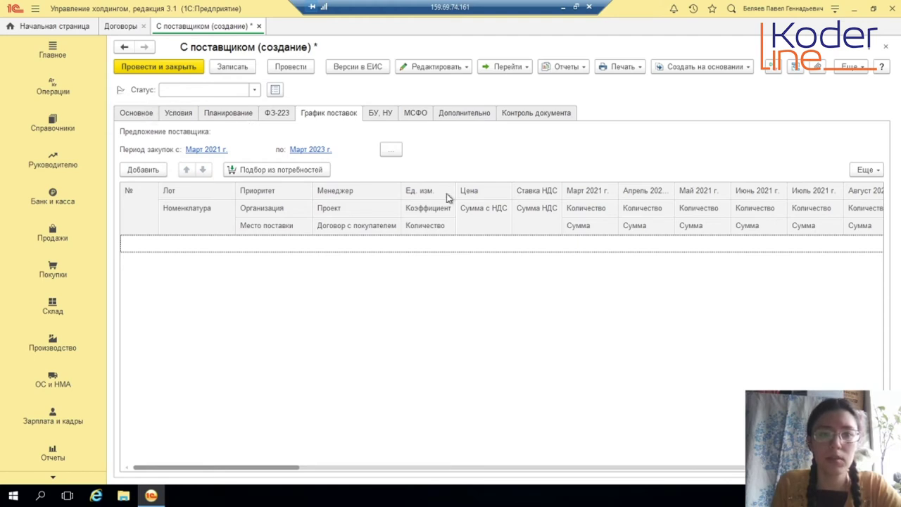
click(391, 150)
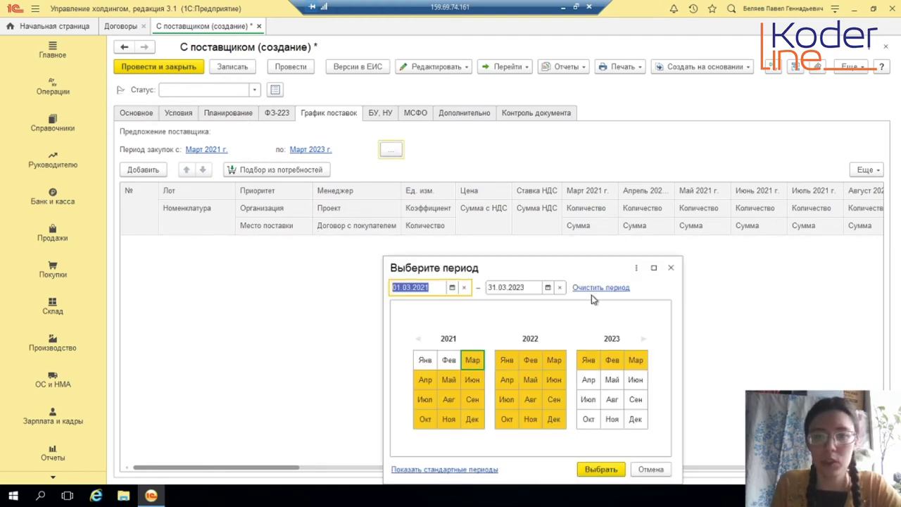
drag(590, 267, 573, 192)
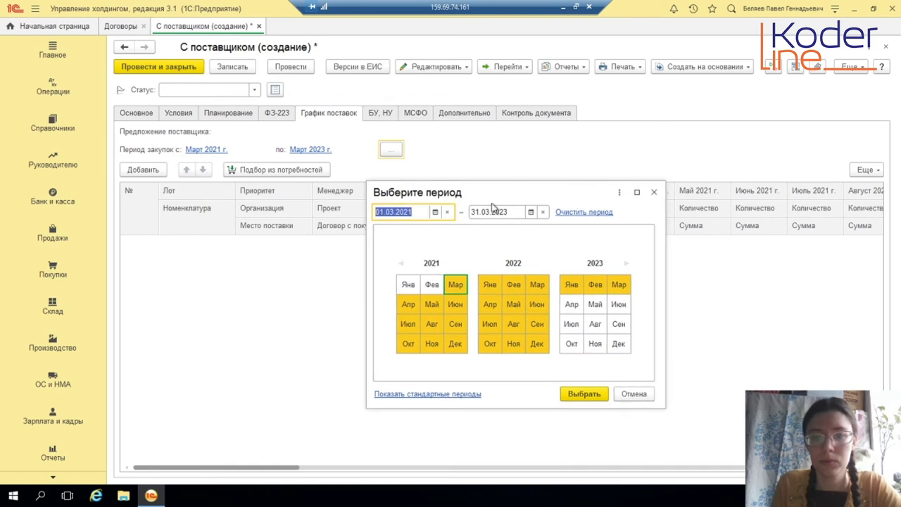
click(409, 282)
drag(409, 283, 615, 349)
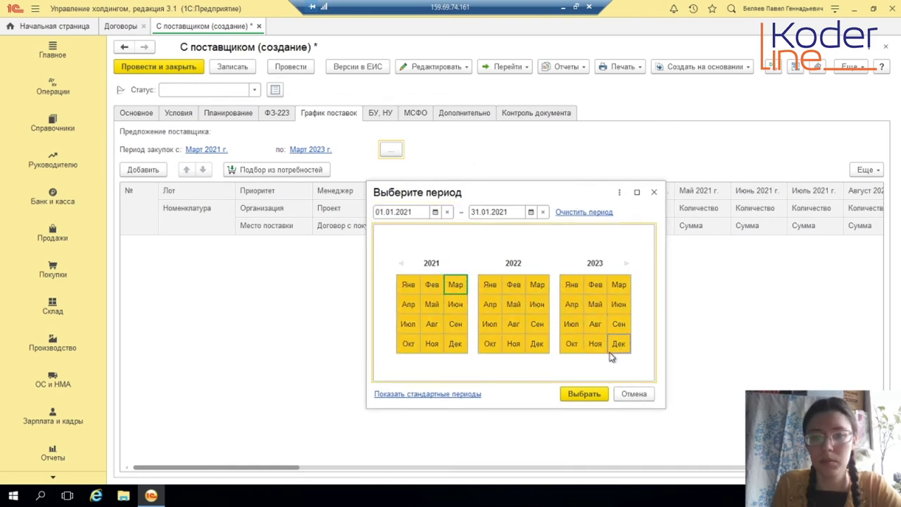
click(530, 212)
click(600, 310)
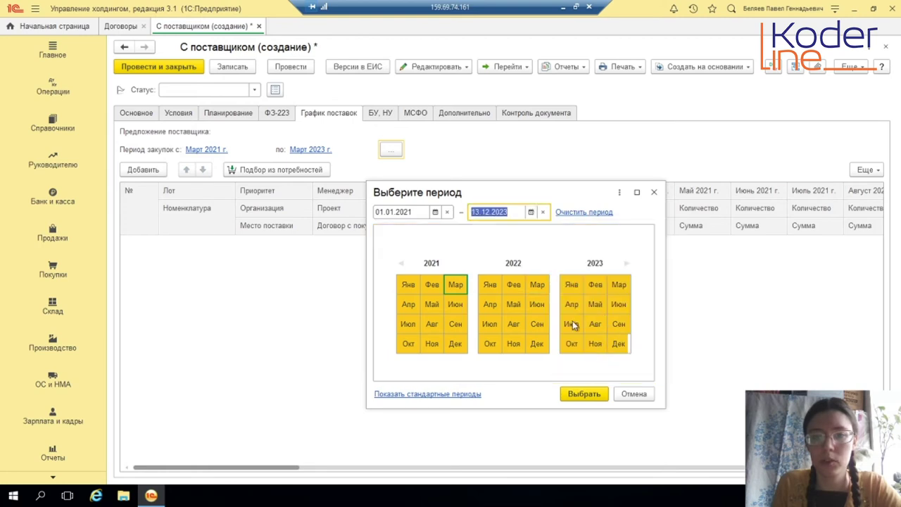
click(645, 396)
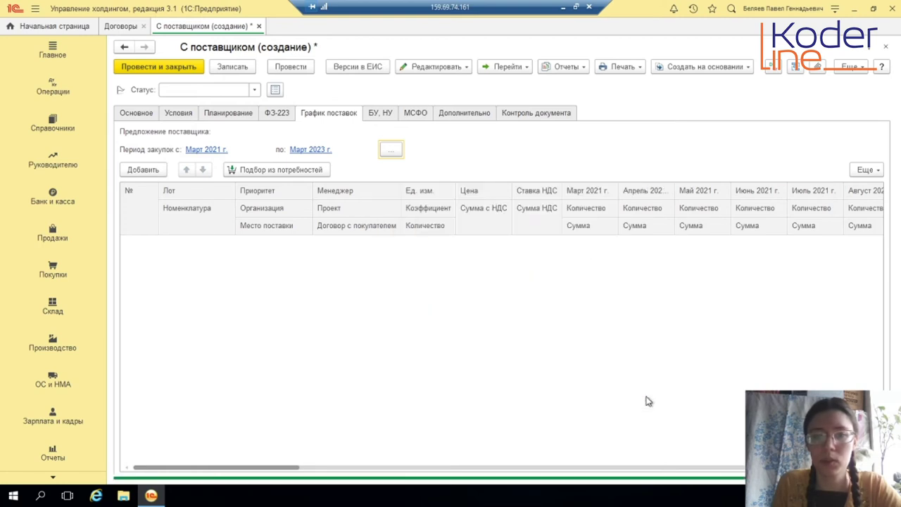
Review the options for Заполнение ставки НДС в документах in the contract's БУ, НУ settings.
click(150, 116)
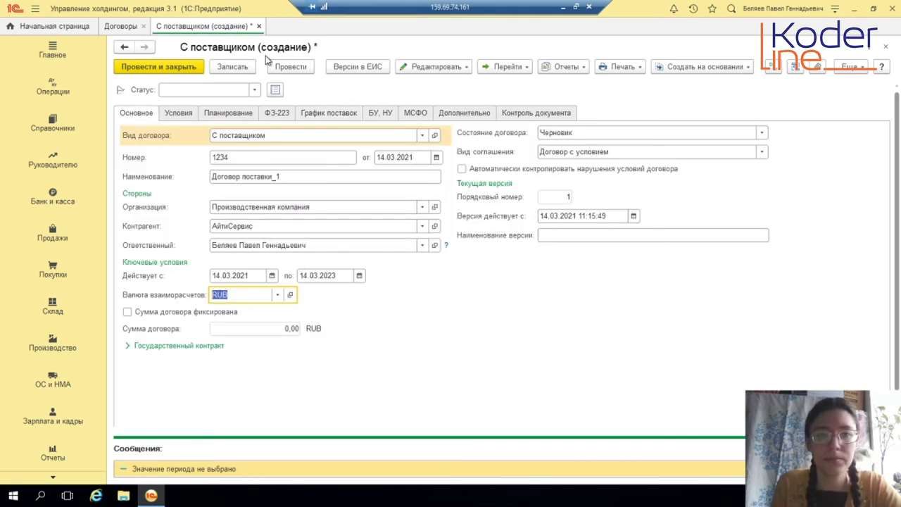
click(337, 115)
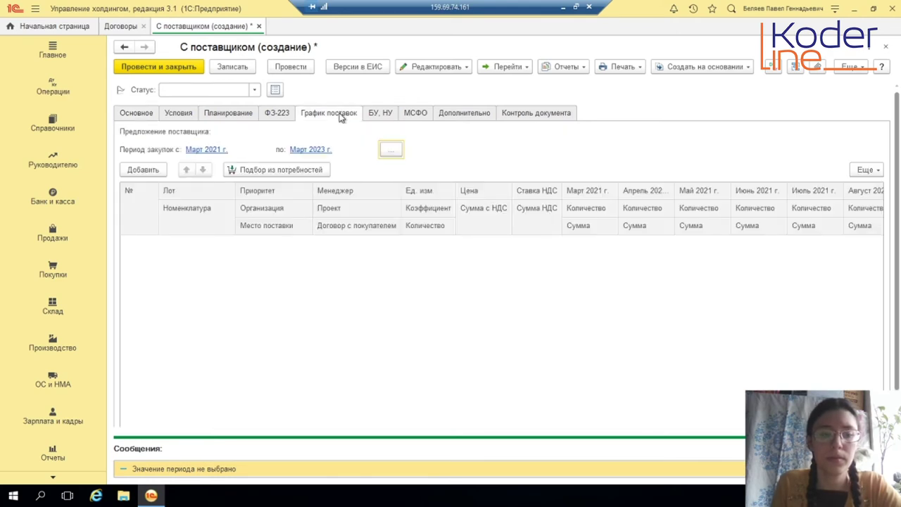
click(384, 115)
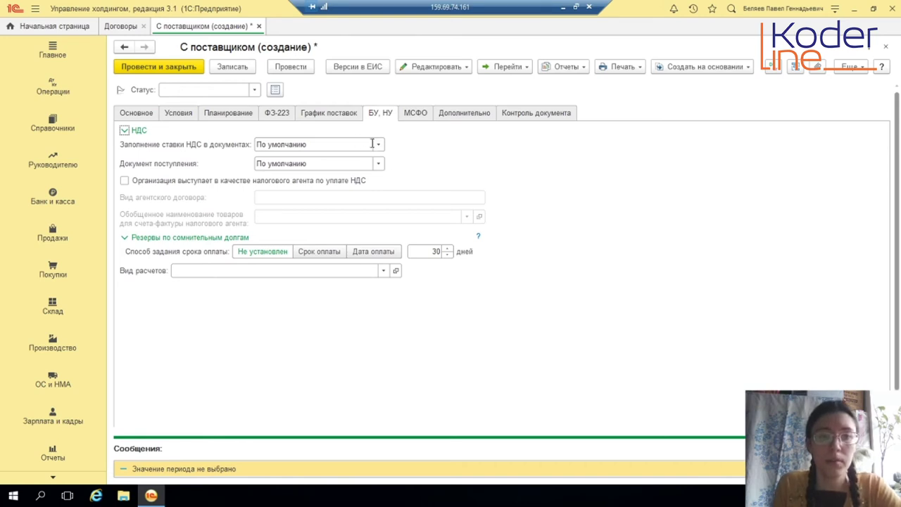
click(379, 146)
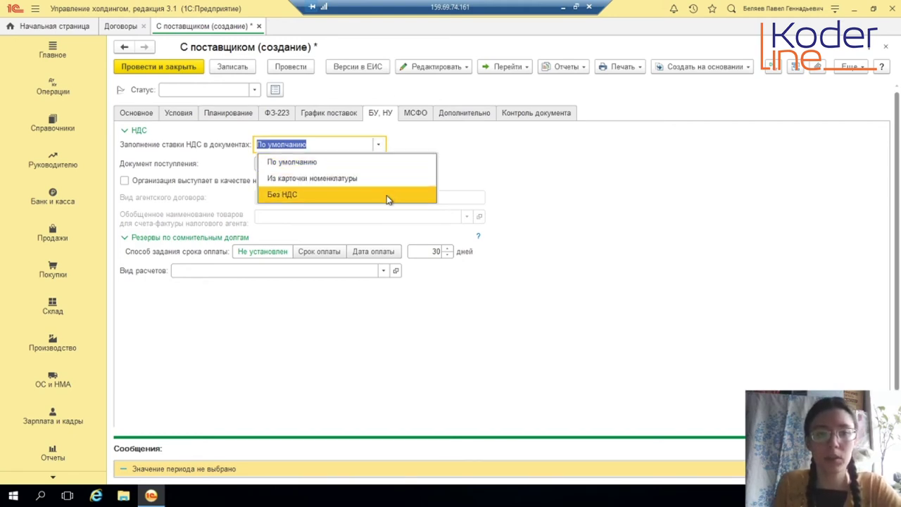
click(376, 145)
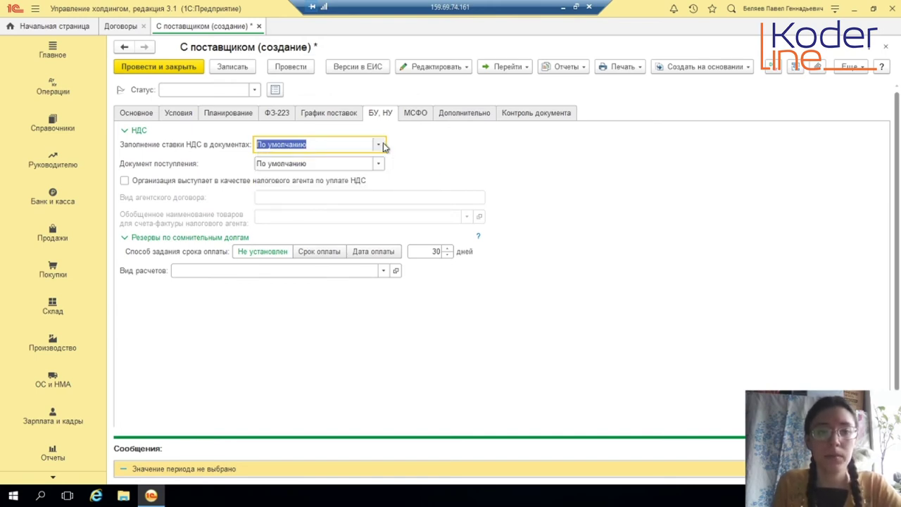
click(379, 145)
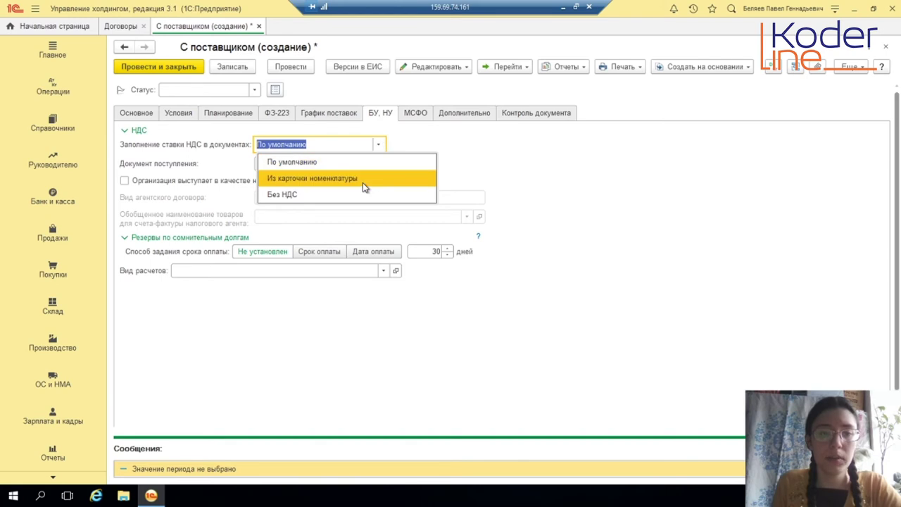
click(378, 147)
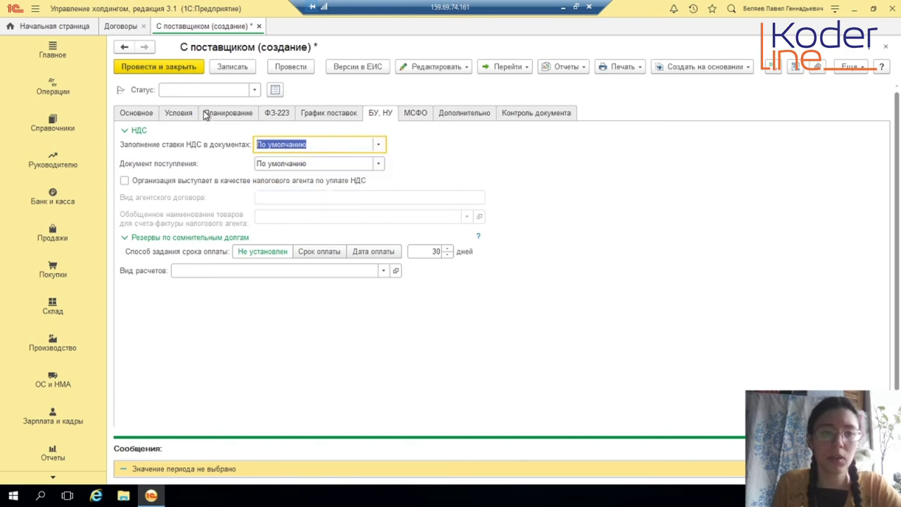
Add a delivery schedule row and expand the Готовая продукция group in the item catalogue for its Номенклатура.
click(328, 115)
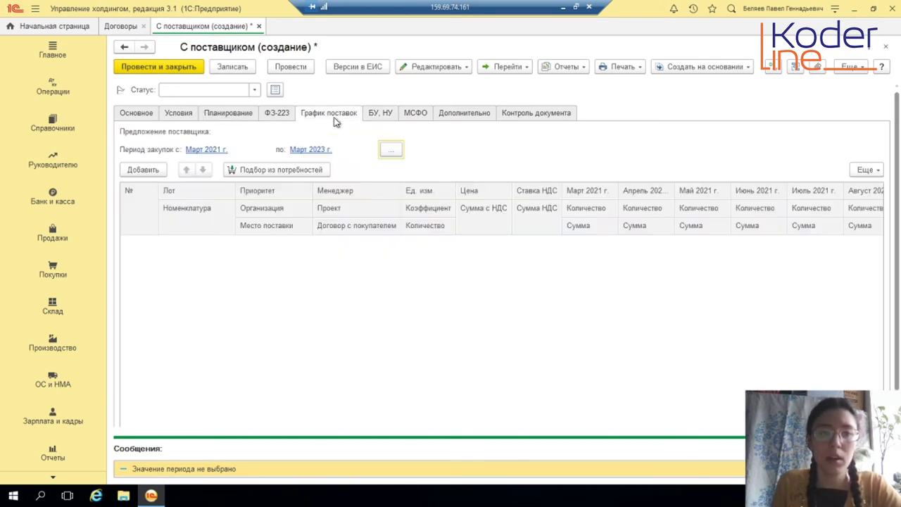
right_click(277, 278)
click(318, 285)
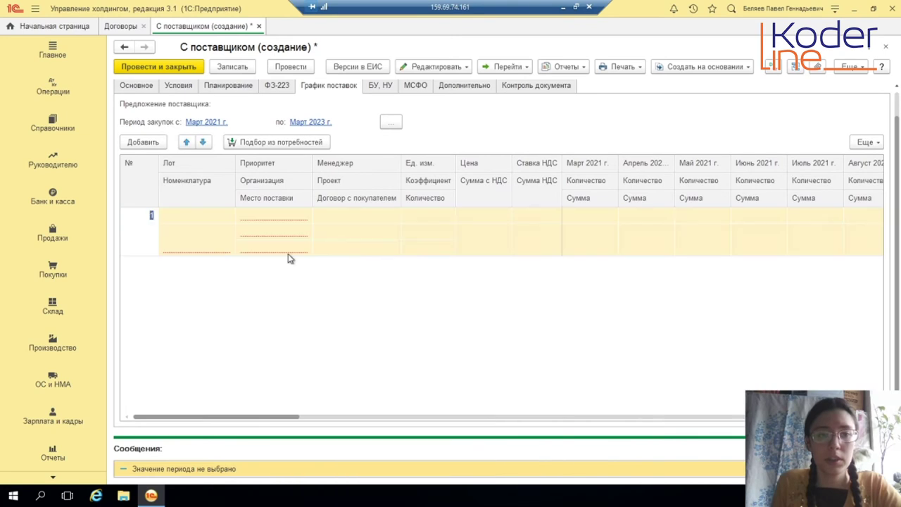
click(227, 233)
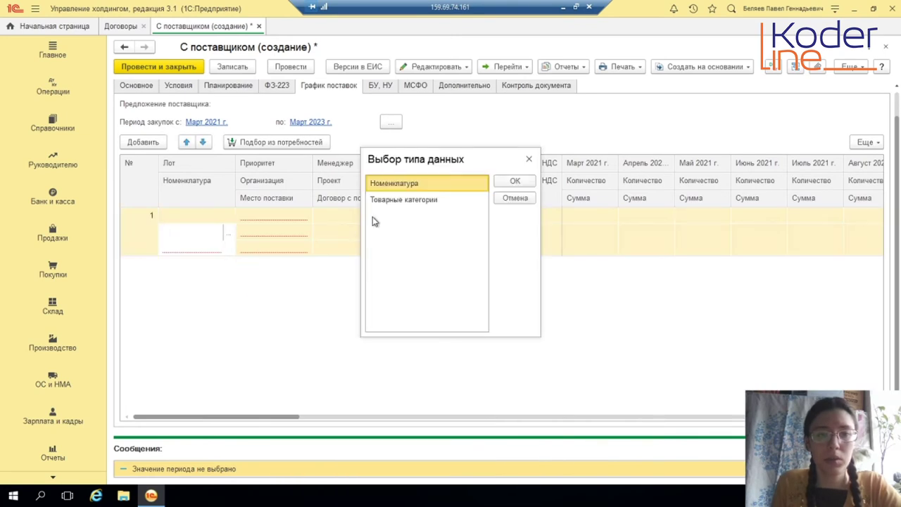
double_click(414, 184)
click(103, 113)
click(103, 112)
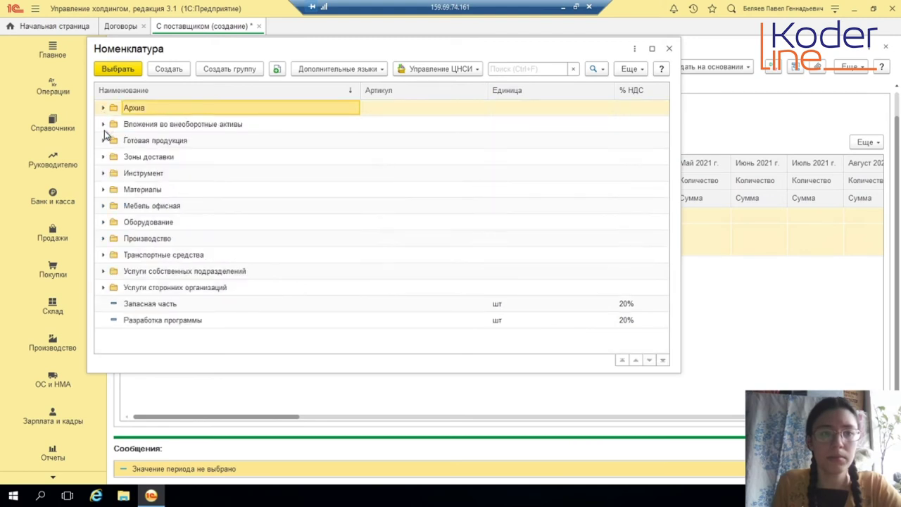
click(103, 141)
Open a copy of the item Деревянный чемодан, examine its % НДС setting and close the card without saving.
right_click(185, 142)
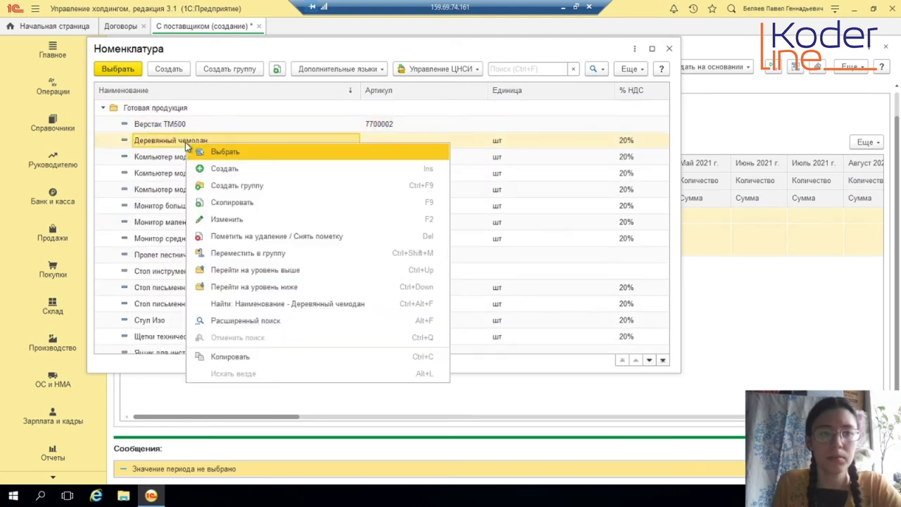
click(279, 203)
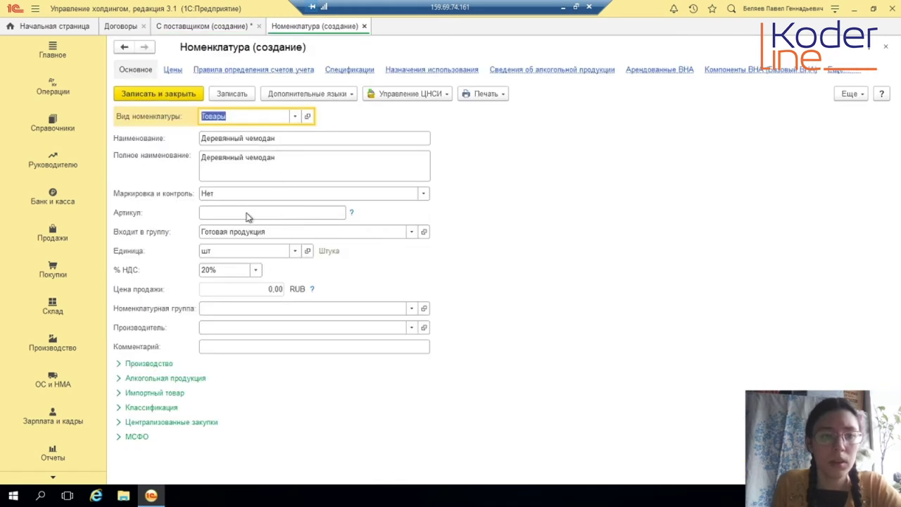
click(226, 271)
click(371, 273)
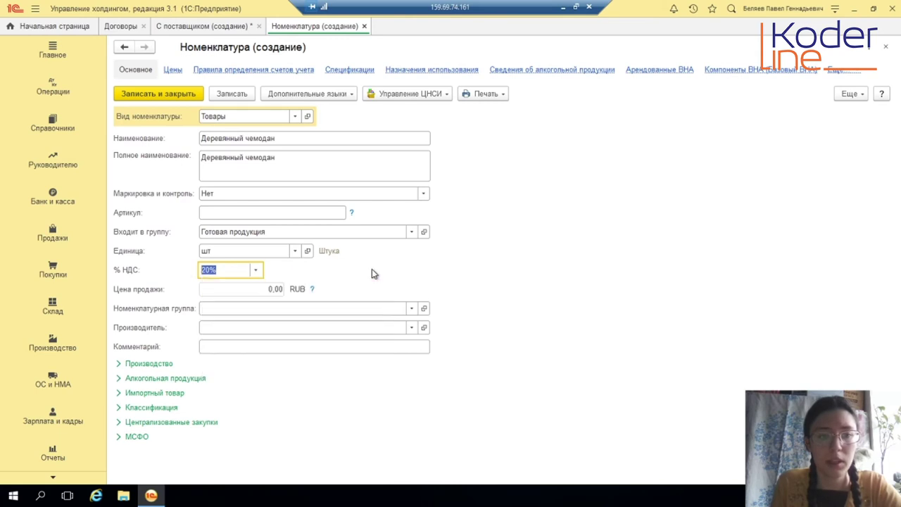
click(364, 26)
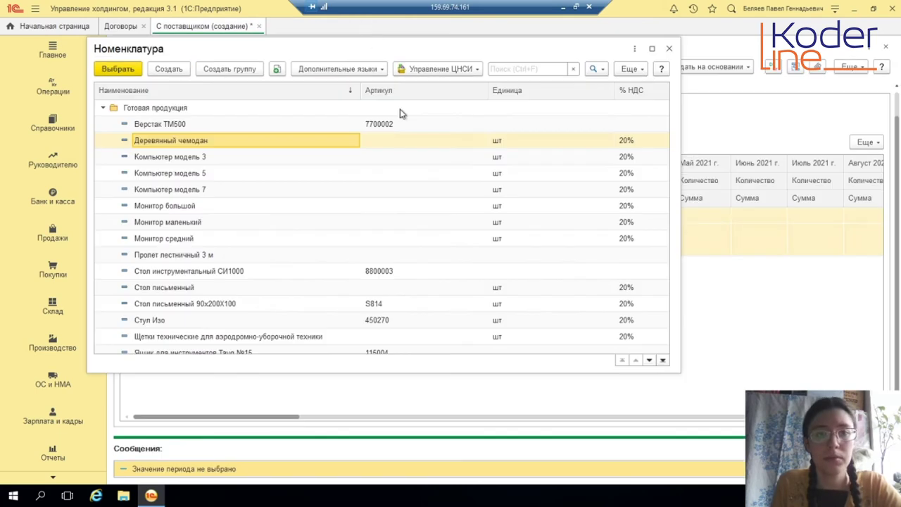
Close the item catalogue without choosing an item and delete the empty delivery schedule row.
click(669, 48)
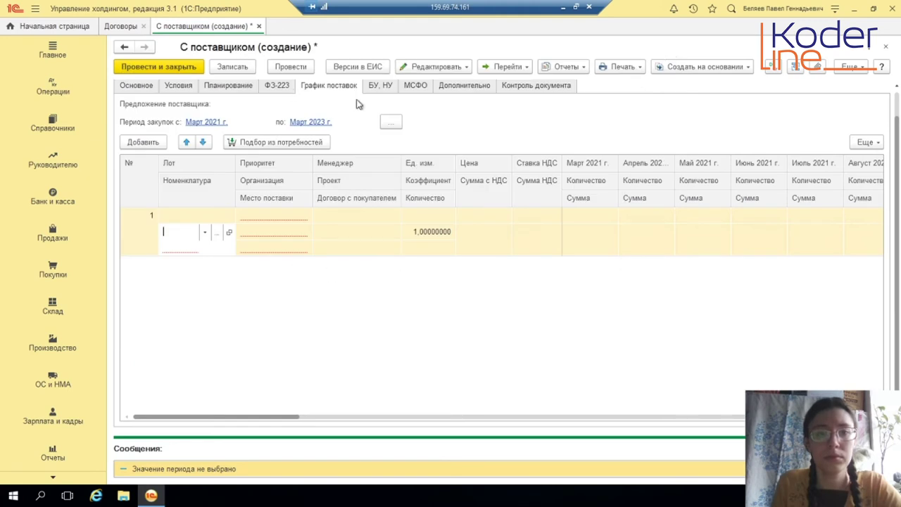
right_click(245, 242)
click(299, 301)
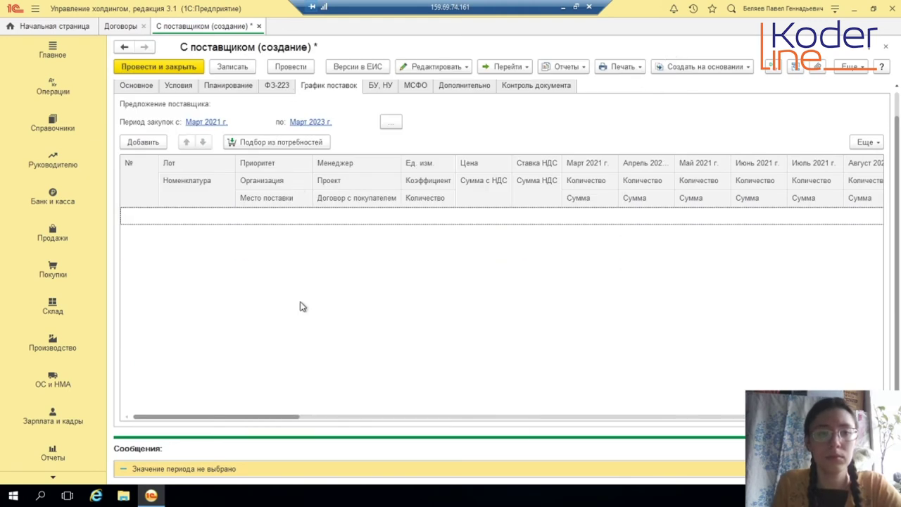
Review the options for Документ поступления in the contract's БУ, НУ settings.
click(386, 91)
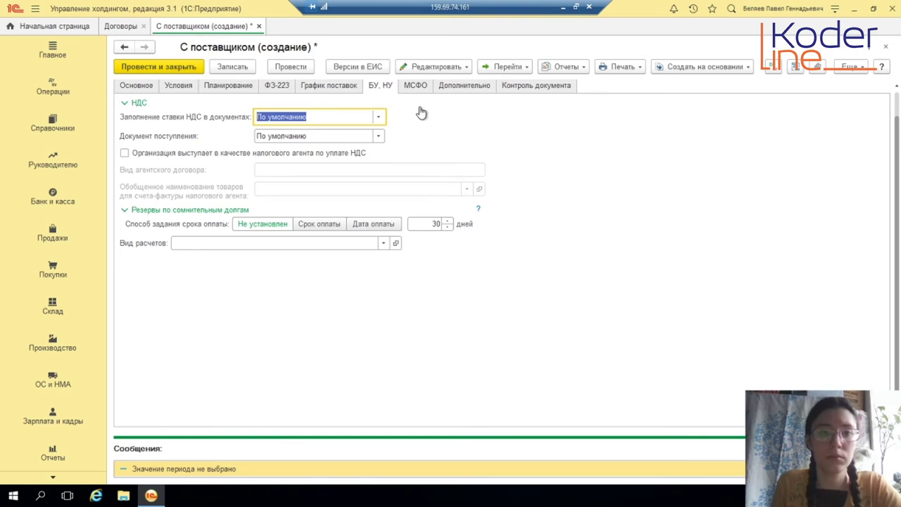
click(378, 135)
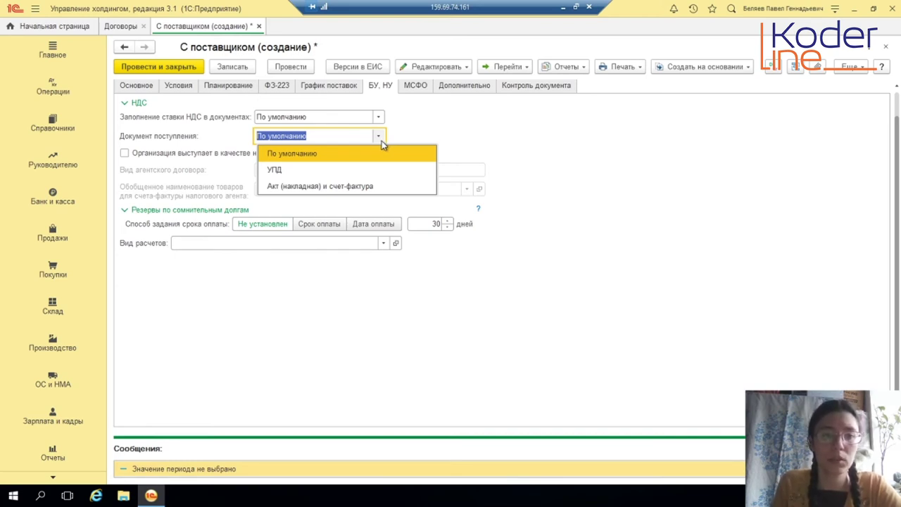
click(381, 140)
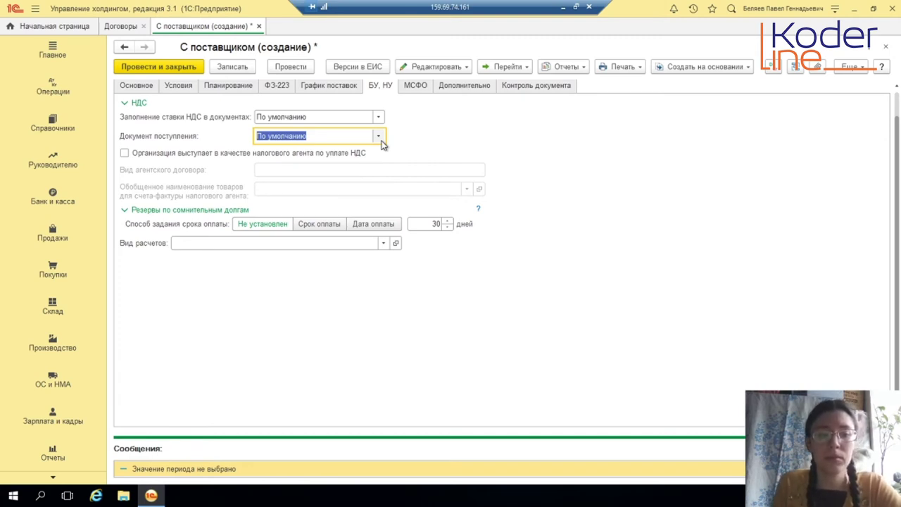
Set Параметры учета in the contract's МСФО settings to Вексель выданный.
click(415, 85)
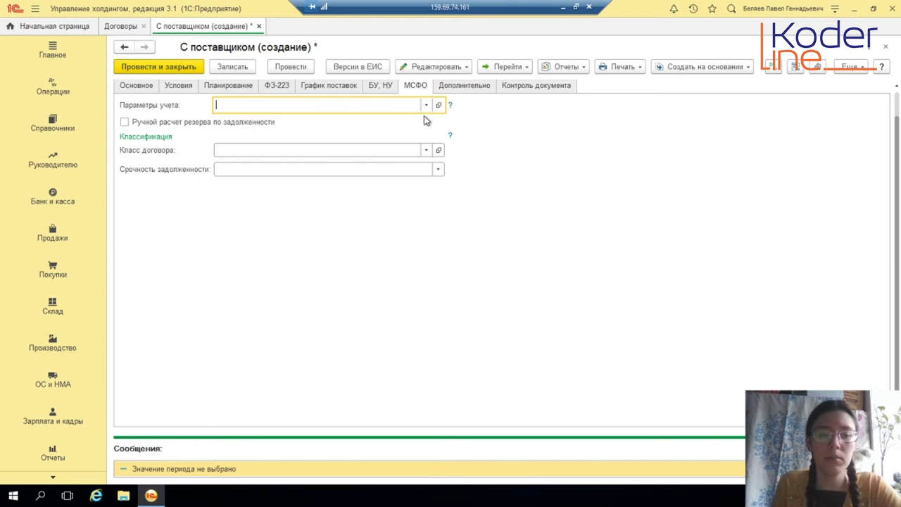
click(426, 106)
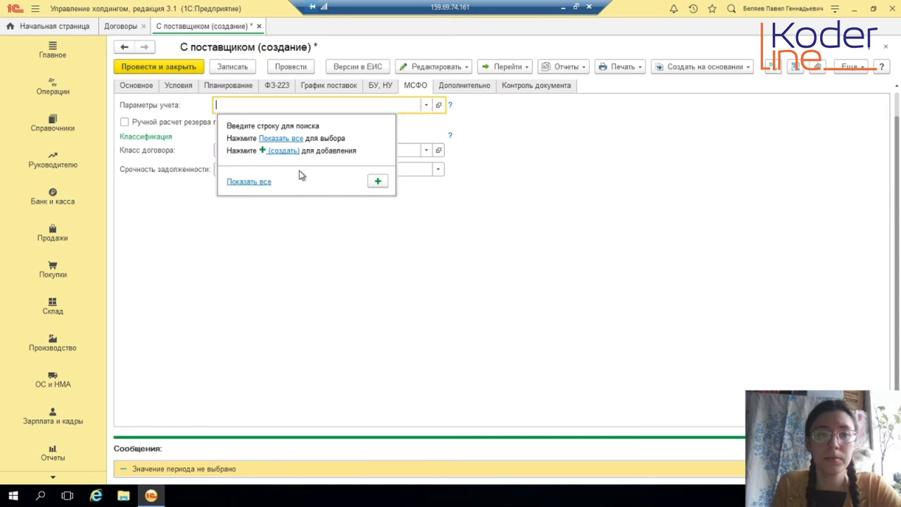
click(256, 188)
click(454, 107)
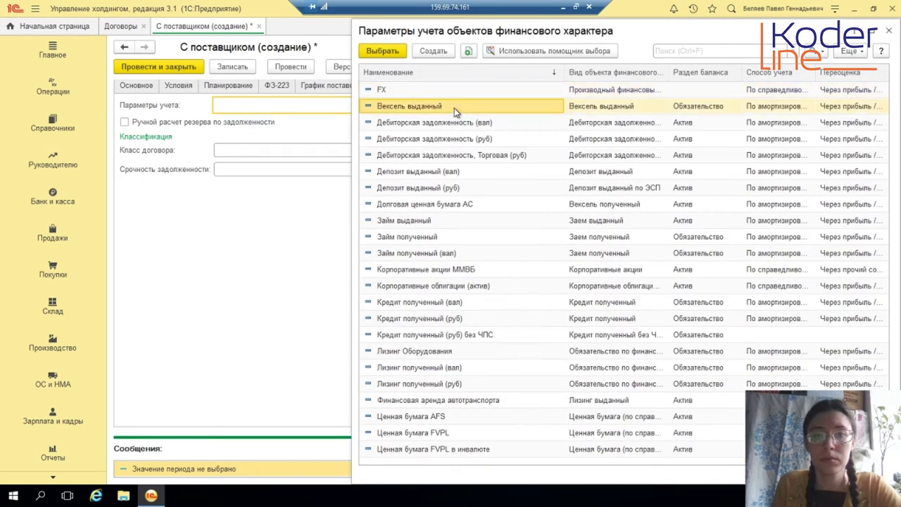
click(386, 56)
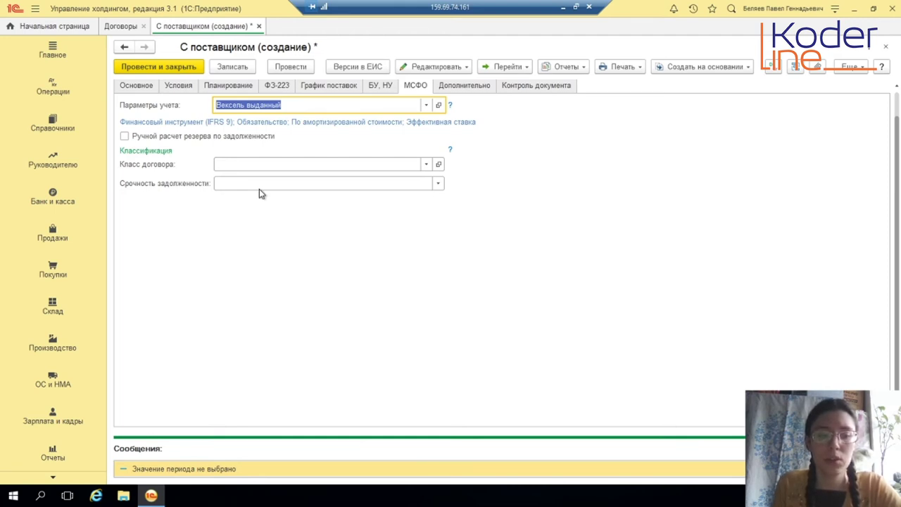
Classify the contract for МСФО with Класс договора Договор поставки and Срочность задолженности Краткосрочная.
click(426, 164)
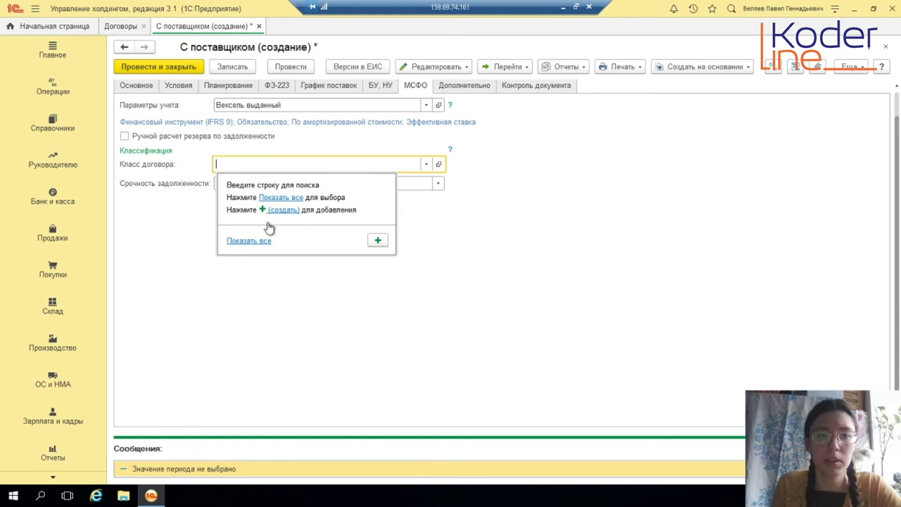
click(255, 242)
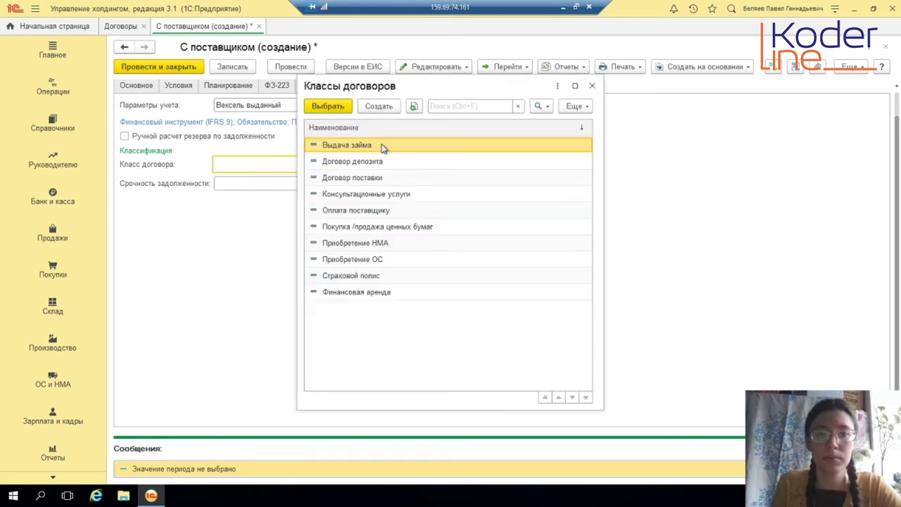
click(394, 178)
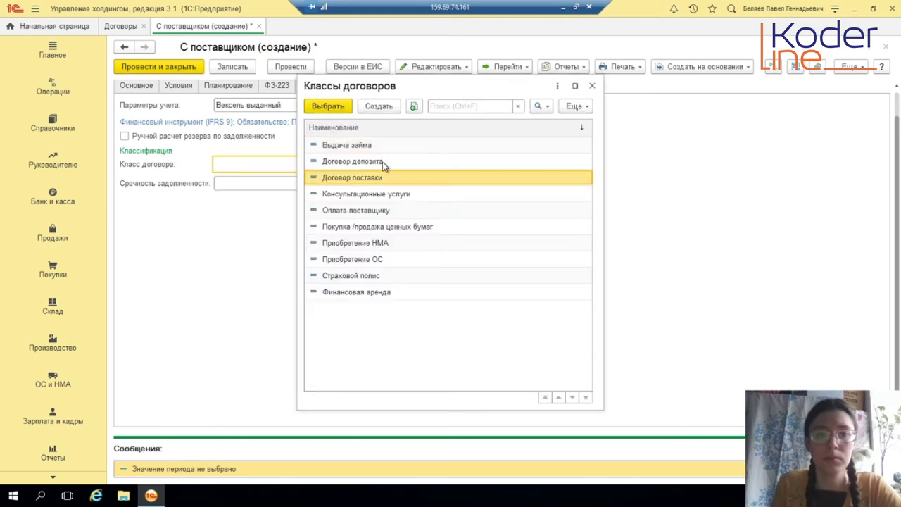
click(341, 111)
click(436, 183)
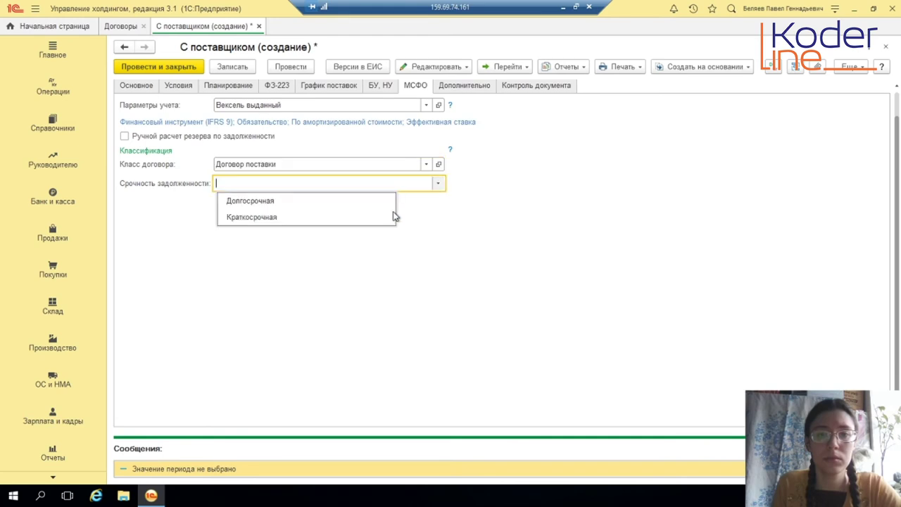
click(272, 215)
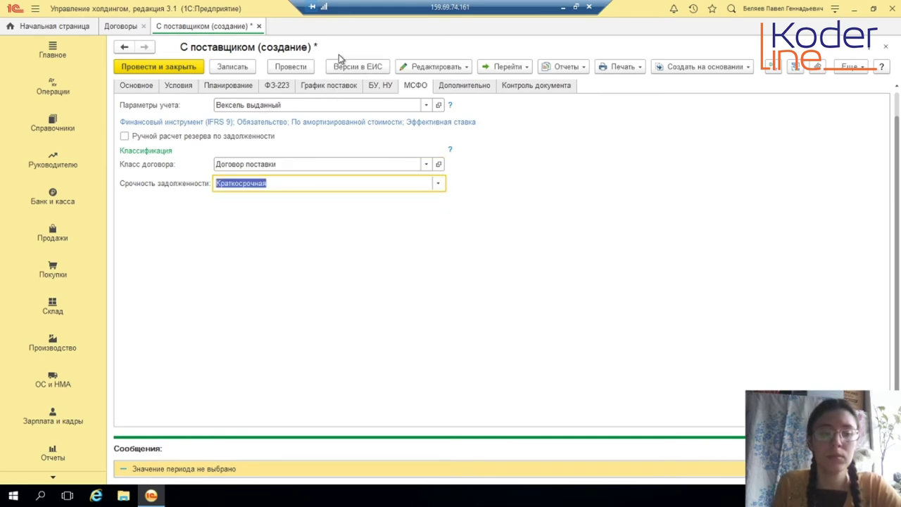
Enter the trial comment «был согласован в марте 202» in the contract's additional details and erase it.
click(462, 92)
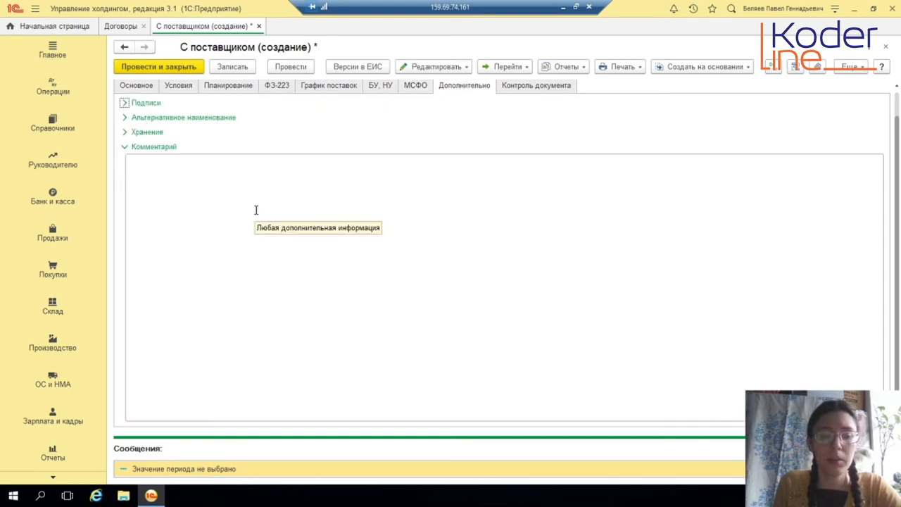
click(310, 213)
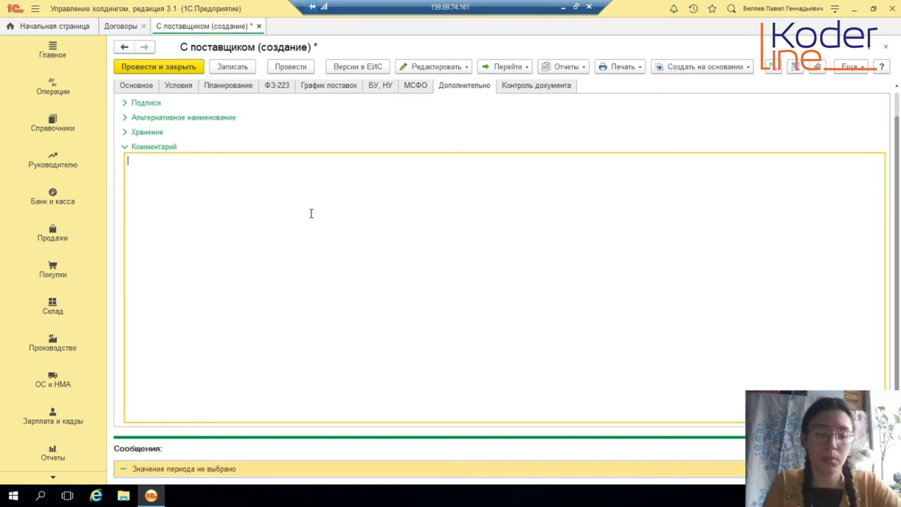
text(кс)
key(BackSpace)
key(BackSpace)
key(BackSpace)
key(BackSpace)
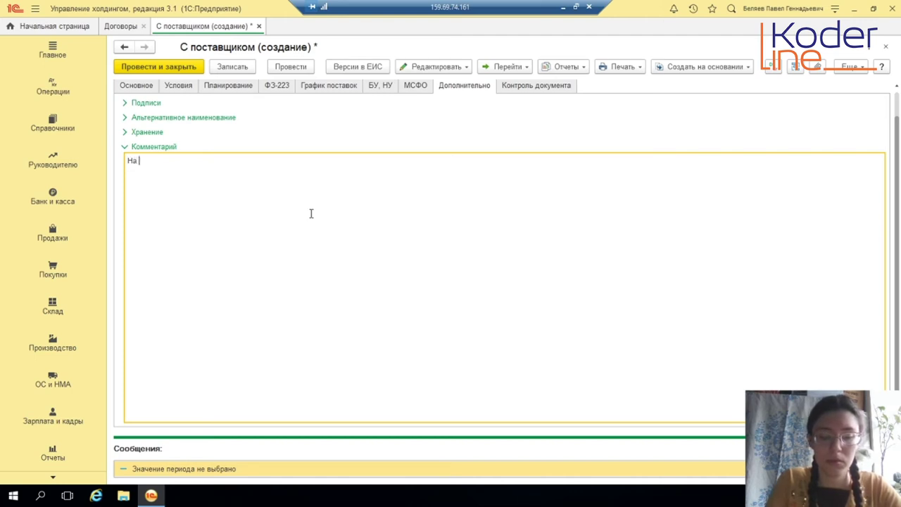
key(BackSpace)
key(BackSpace)
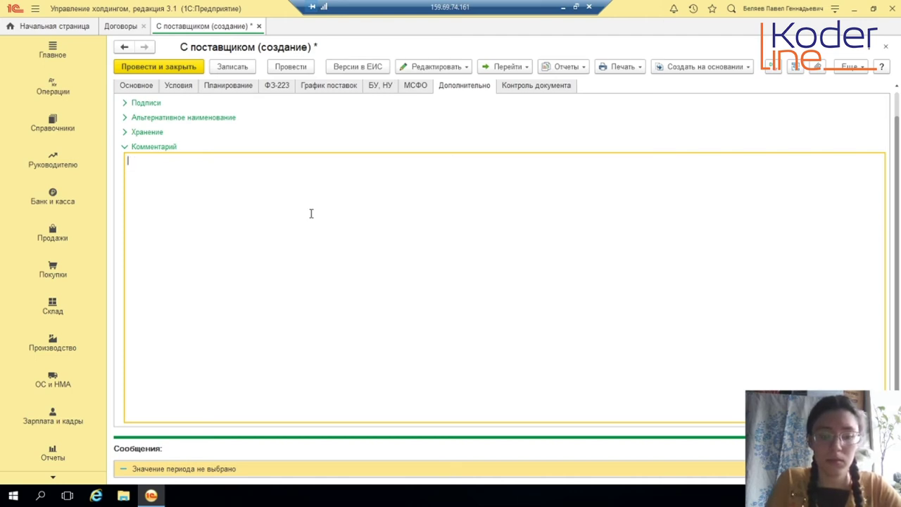
text(бы)
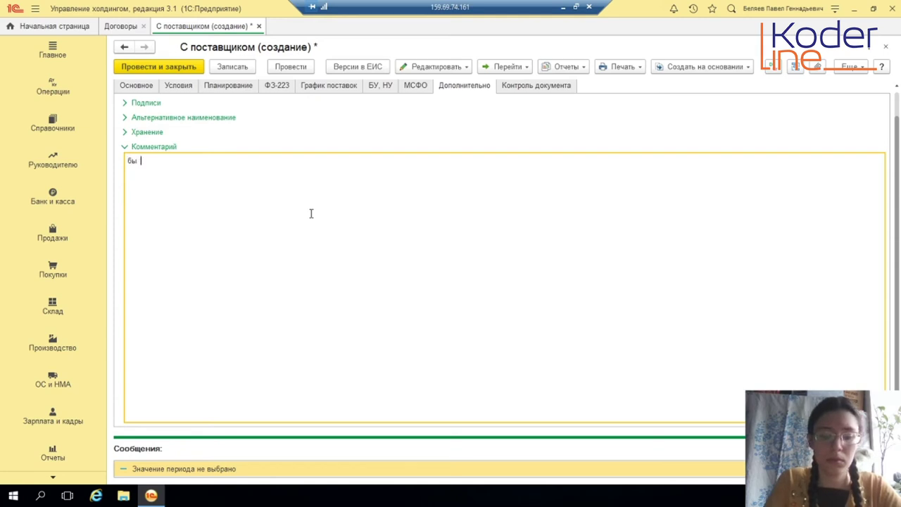
text(л согласован в марте 202)
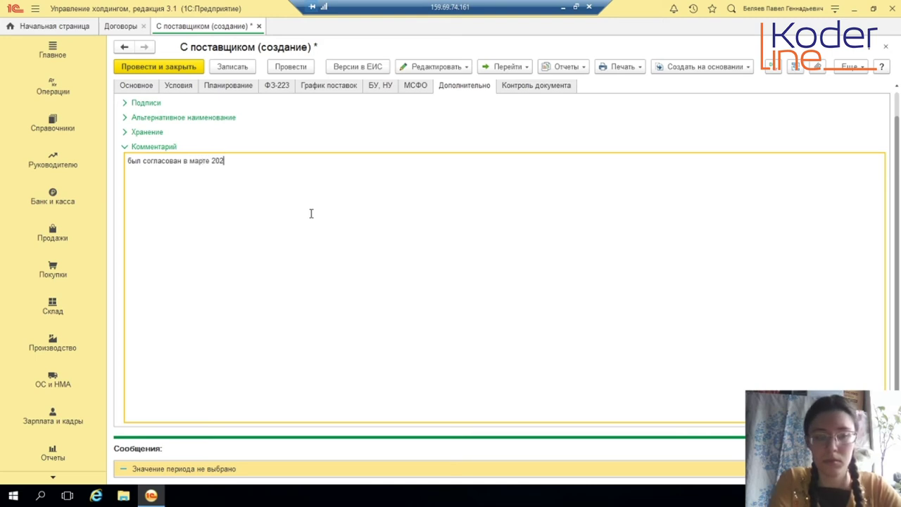
key(BackSpace)
key(BackSpace)
key(BackSpace)
key(BackSpace)
key(BackSpace)
key(BackSpace)
key(BackSpace)
key(BackSpace)
key(BackSpace)
key(BackSpace)
key(BackSpace)
key(BackSpace)
key(BackSpace)
key(BackSpace)
key(BackSpace)
key(BackSpace)
key(BackSpace)
key(BackSpace)
key(BackSpace)
key(BackSpace)
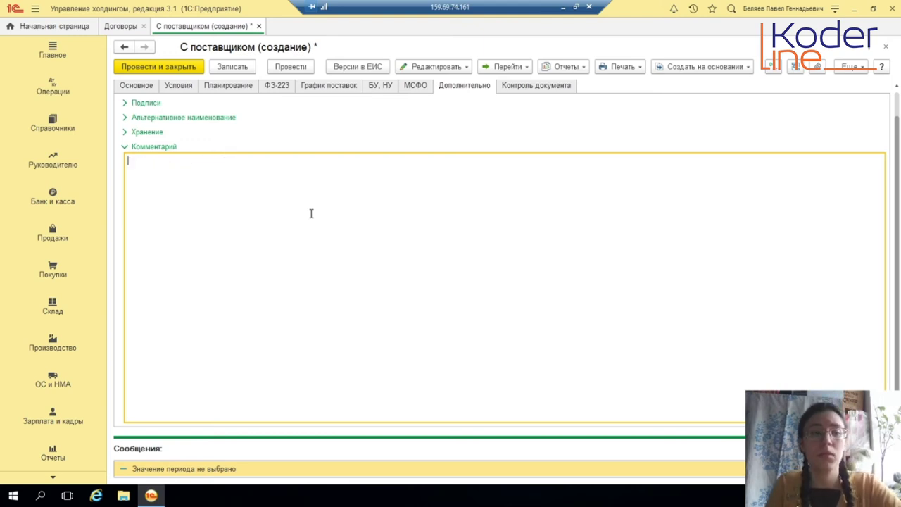
Expand the Хранение, Альтернативное наименование and Подписи groups and review the name declensions of the counterparty's representative.
click(125, 133)
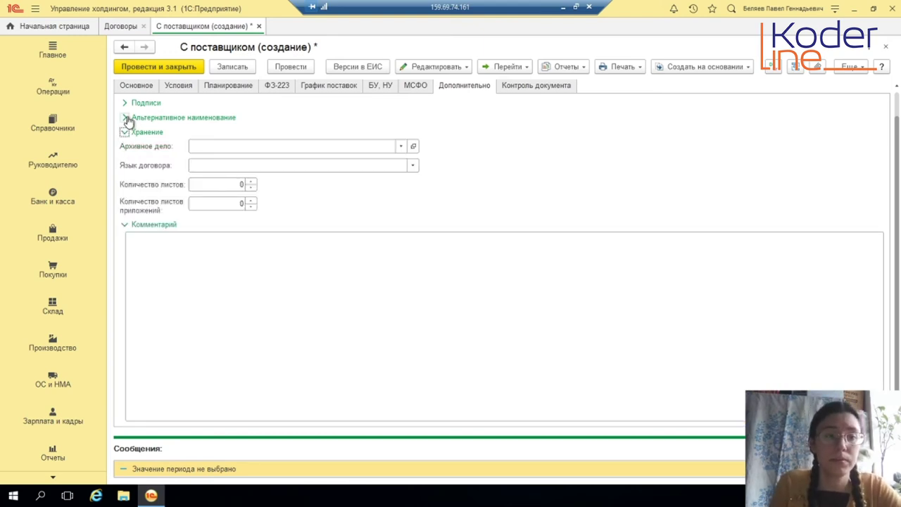
click(125, 118)
click(124, 102)
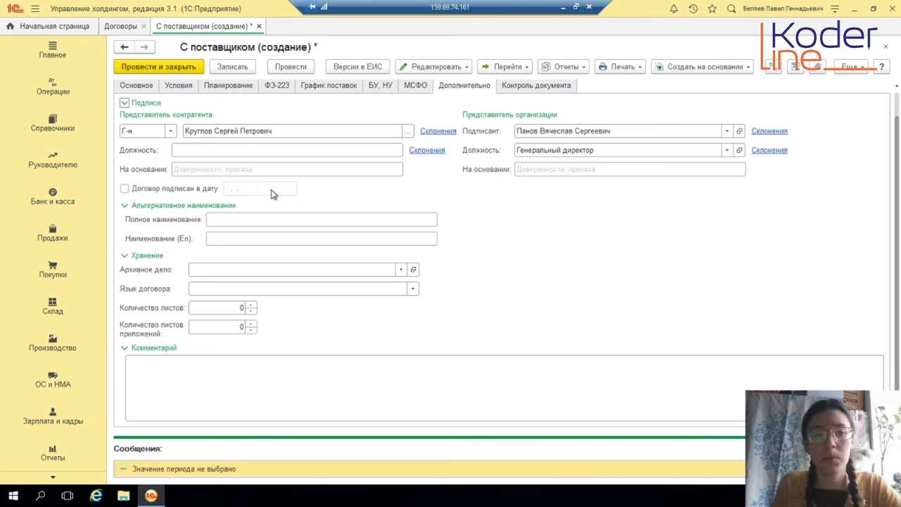
click(125, 26)
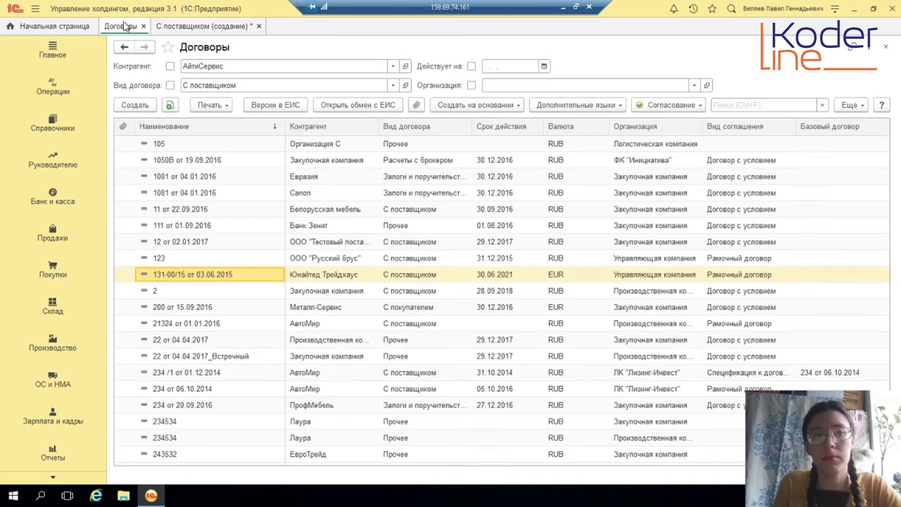
click(182, 27)
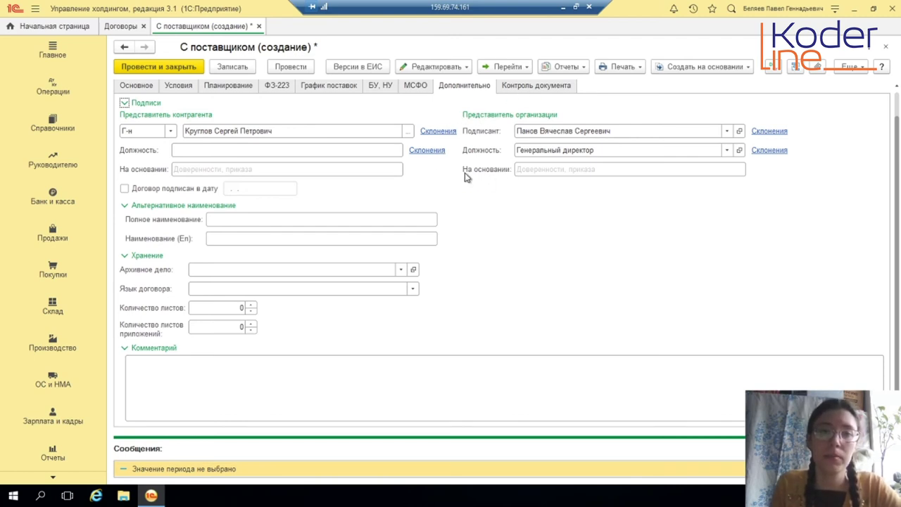
click(438, 131)
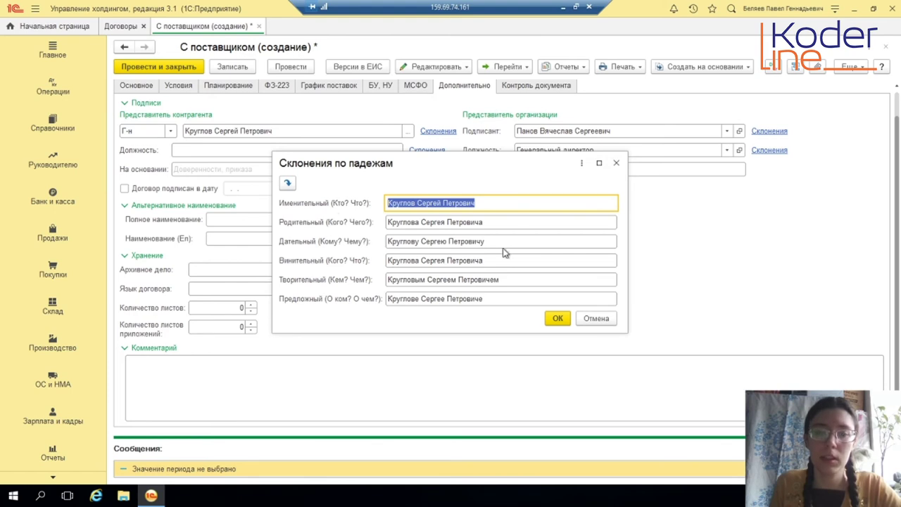
click(596, 318)
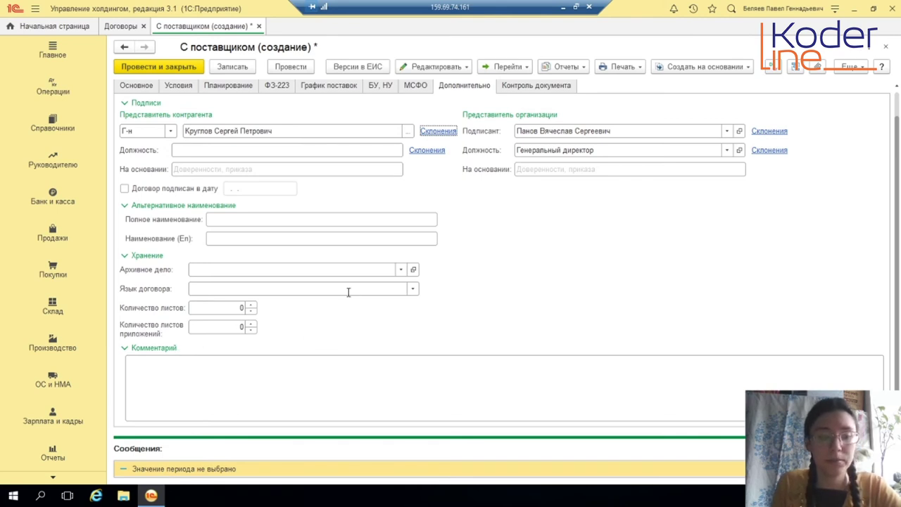
Look at the Язык договора options and set both Количество листов and Количество листов приложений to 1.
click(413, 289)
click(465, 304)
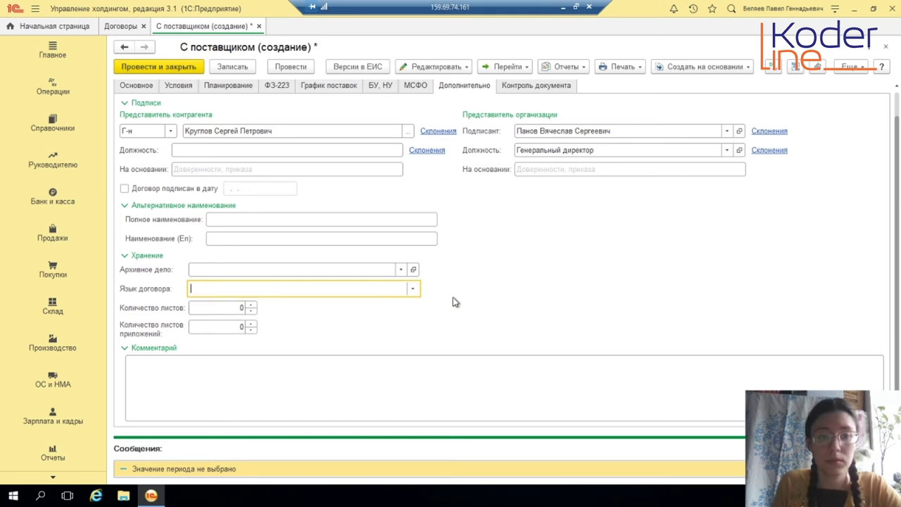
click(251, 307)
click(255, 328)
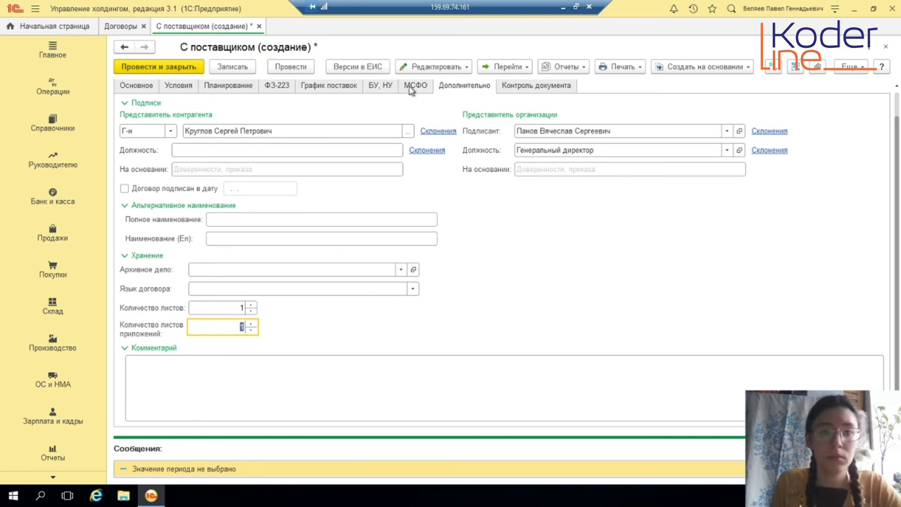
Examine the contract's Контроль документа checks and try to open its Связанные файлы, declining to write the data.
click(532, 87)
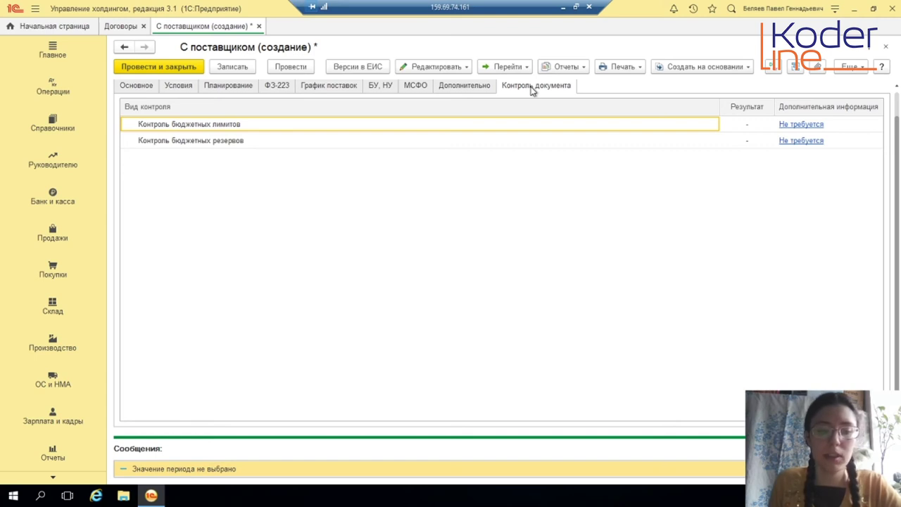
click(853, 68)
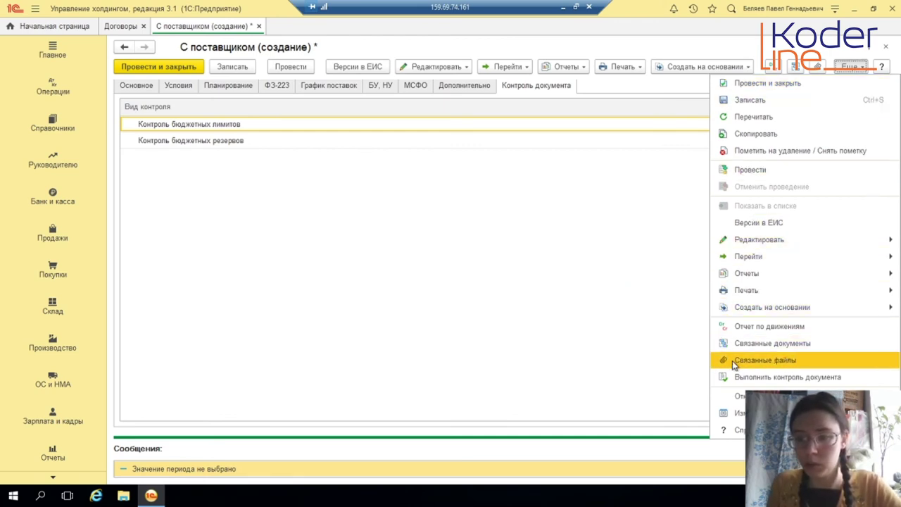
click(786, 363)
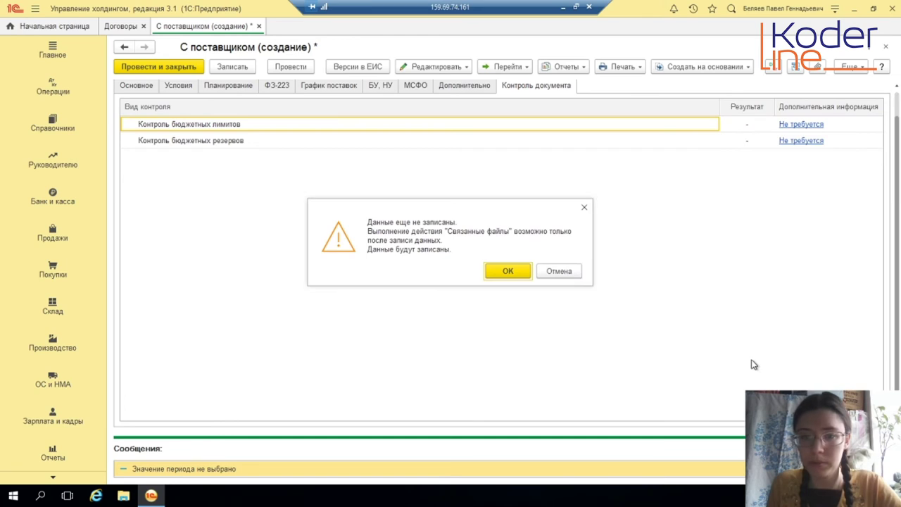
click(570, 277)
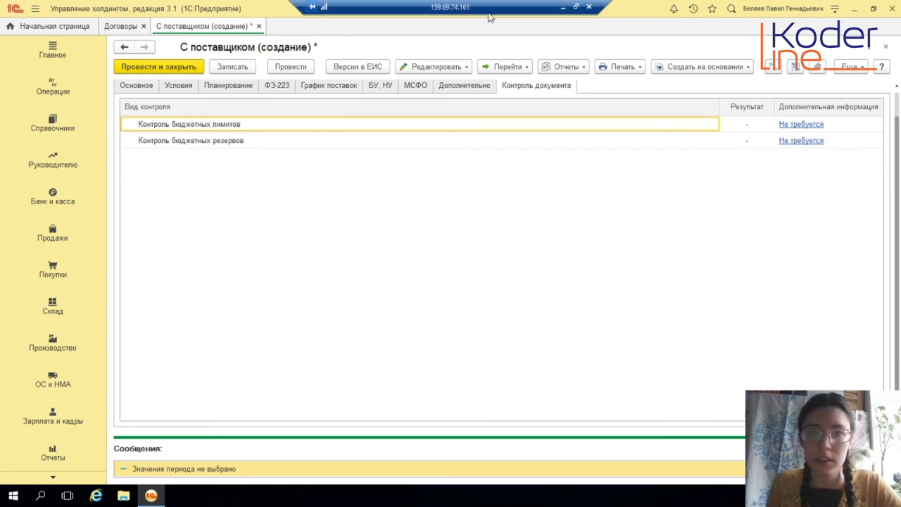
Close the new contract without saving and open the Связанные файлы of the Юнайтед Трейдхаус contract dated 03.06.2015.
click(259, 26)
click(502, 273)
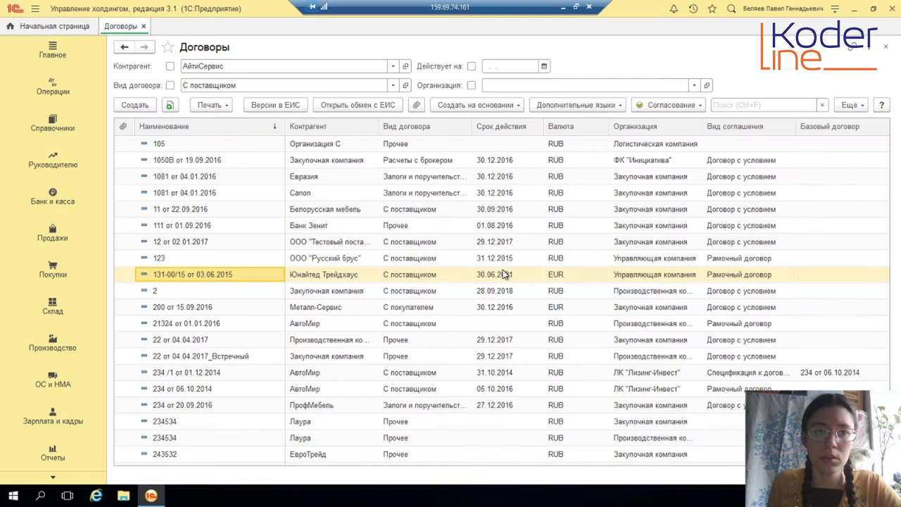
click(326, 274)
double_click(326, 273)
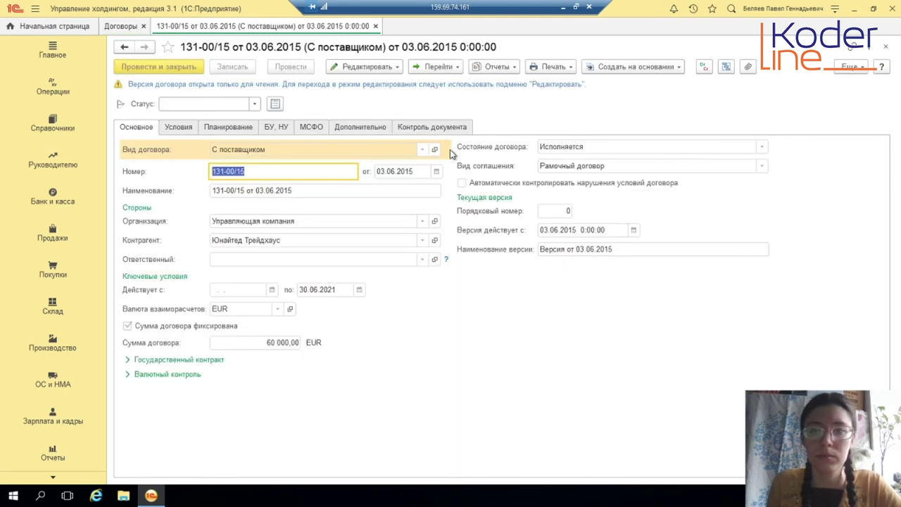
click(850, 67)
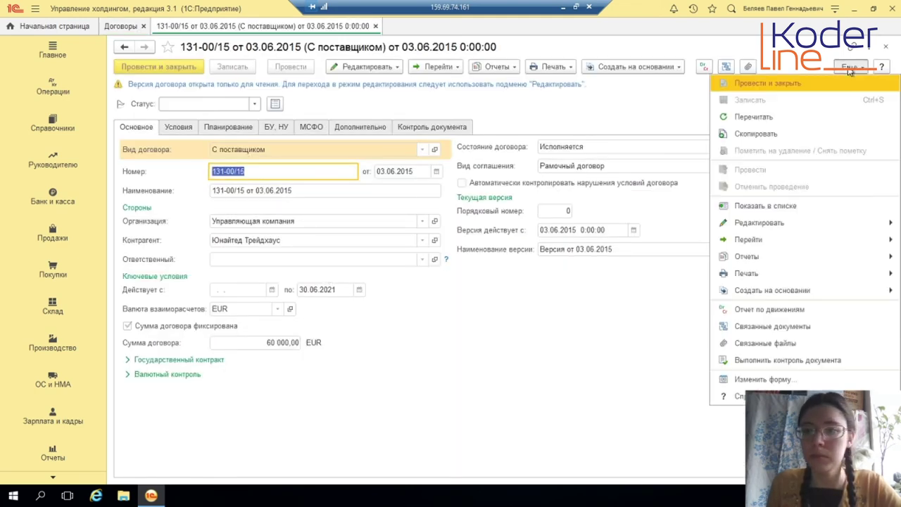
click(763, 344)
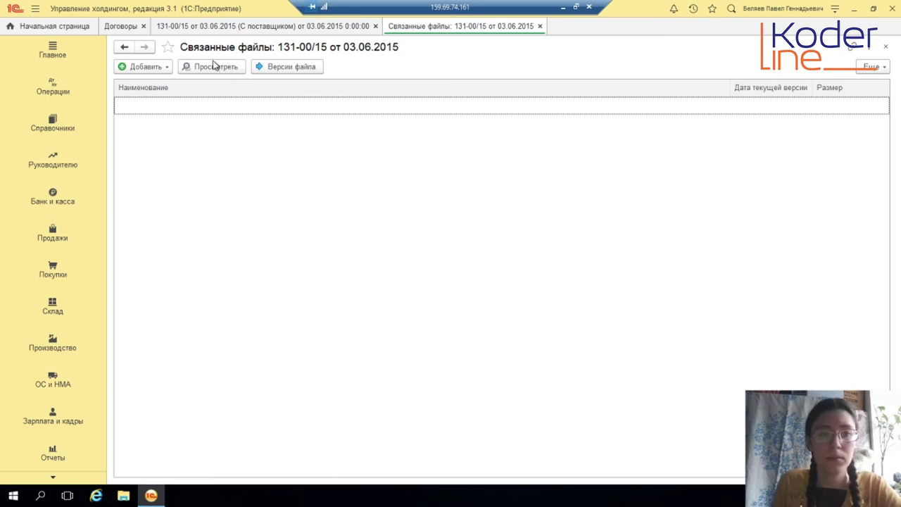
Look at the options for adding a linked file to the contract and close Связанные файлы.
click(156, 69)
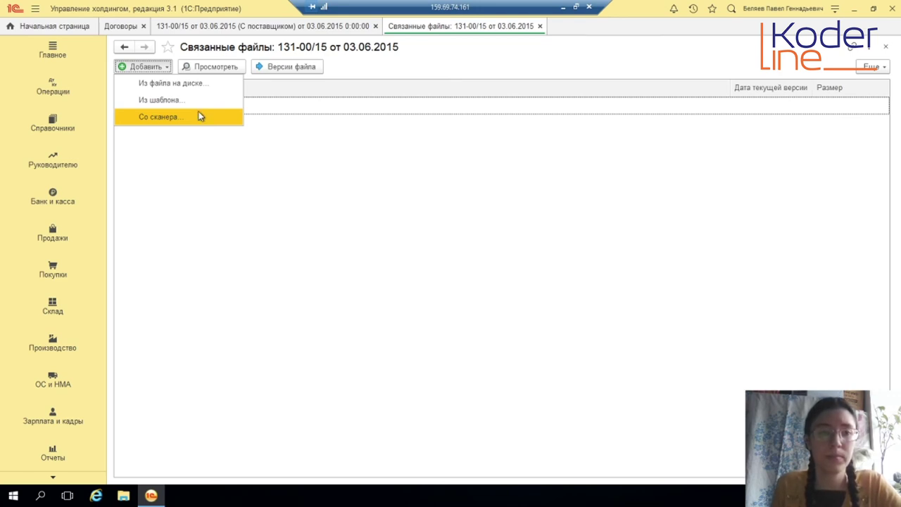
click(550, 169)
click(540, 26)
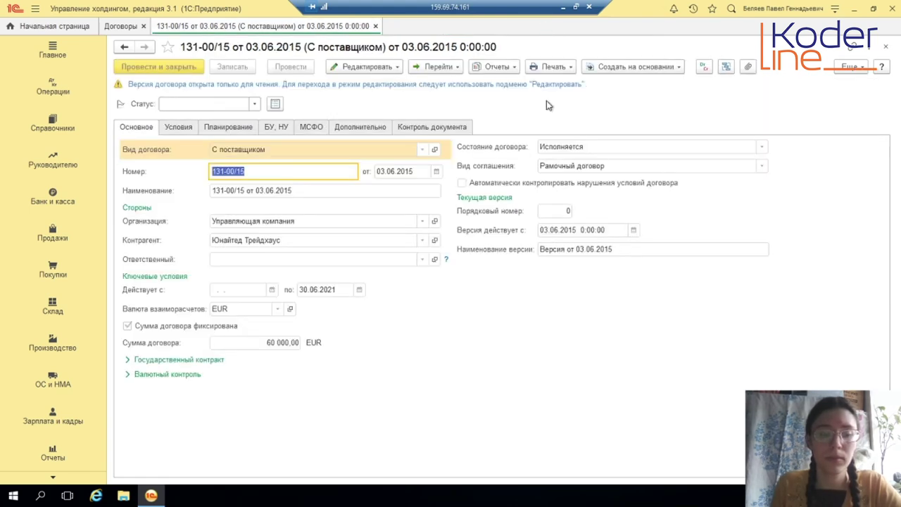
Open the contract's Связанные документы, examine its versions and the Заявка на оплату in the tree, and close it.
click(728, 68)
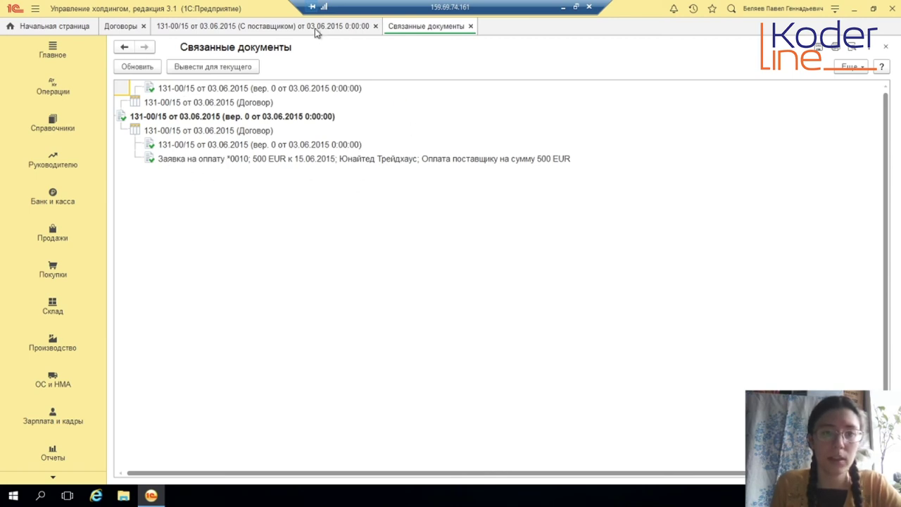
double_click(327, 116)
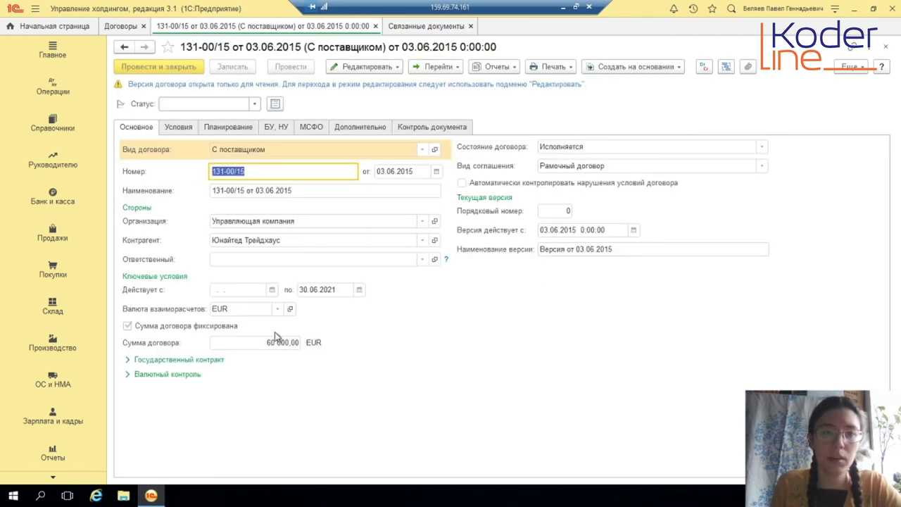
click(424, 28)
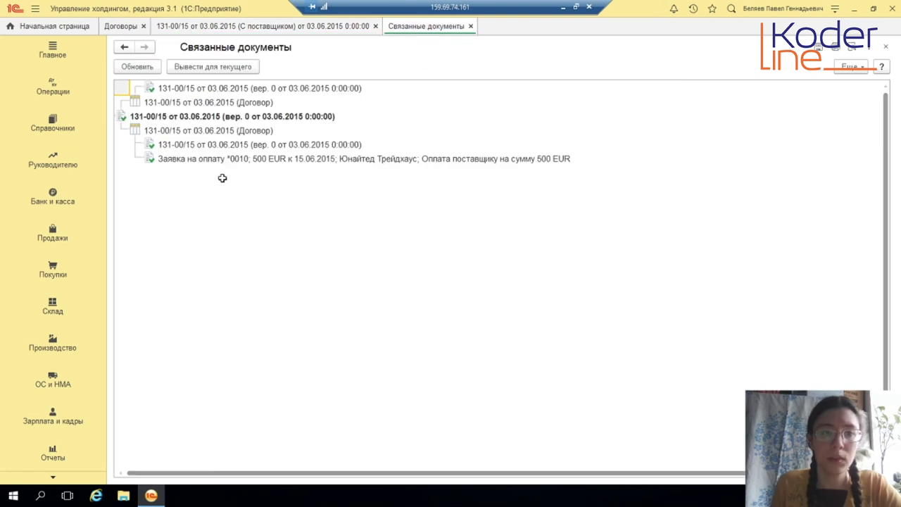
click(211, 157)
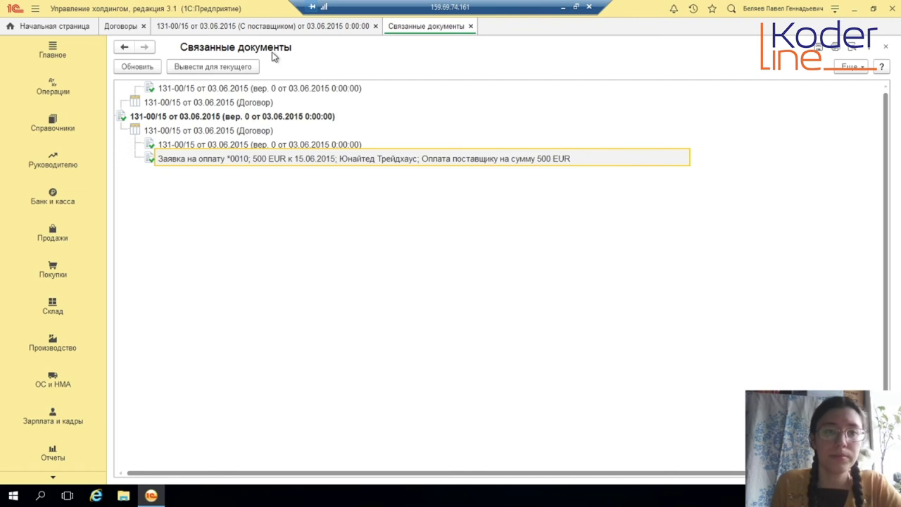
click(315, 89)
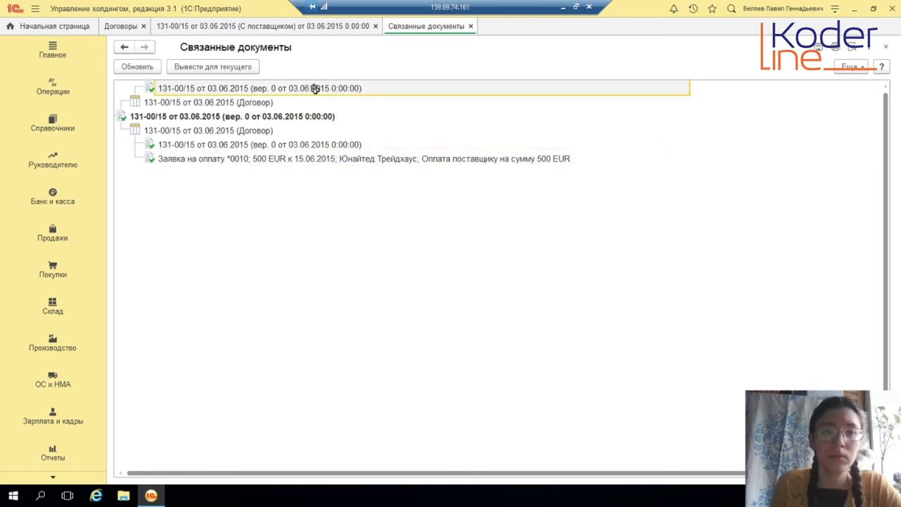
click(324, 144)
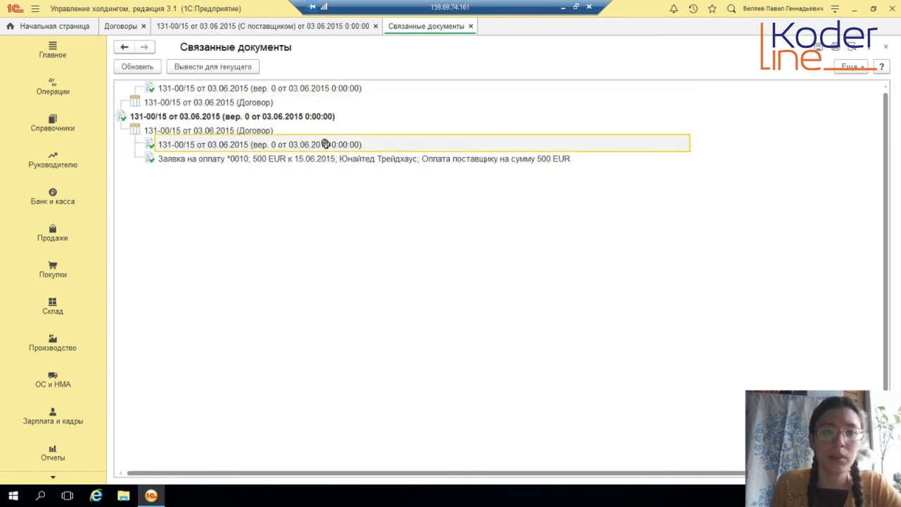
click(470, 26)
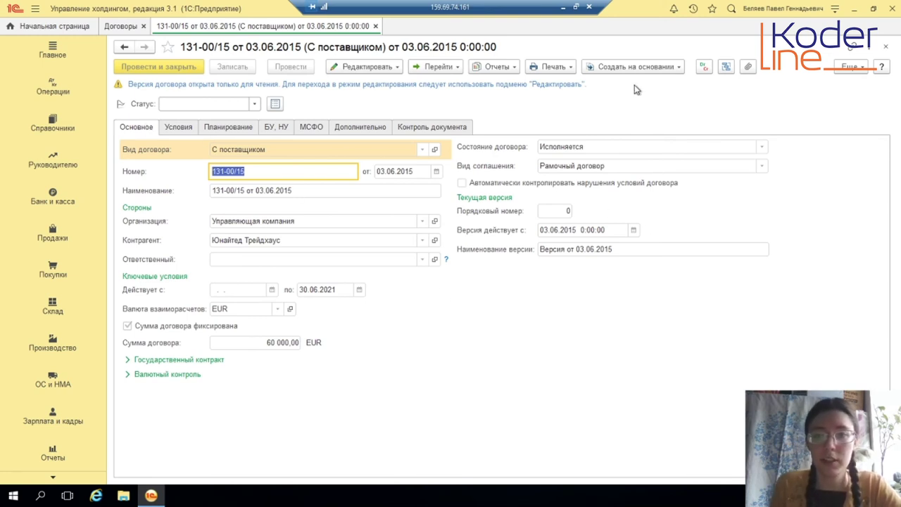
Create a new version of the Юнайтед Трейдхаус contract and check its name, Ответственный and Действует с fields without changing them.
click(385, 71)
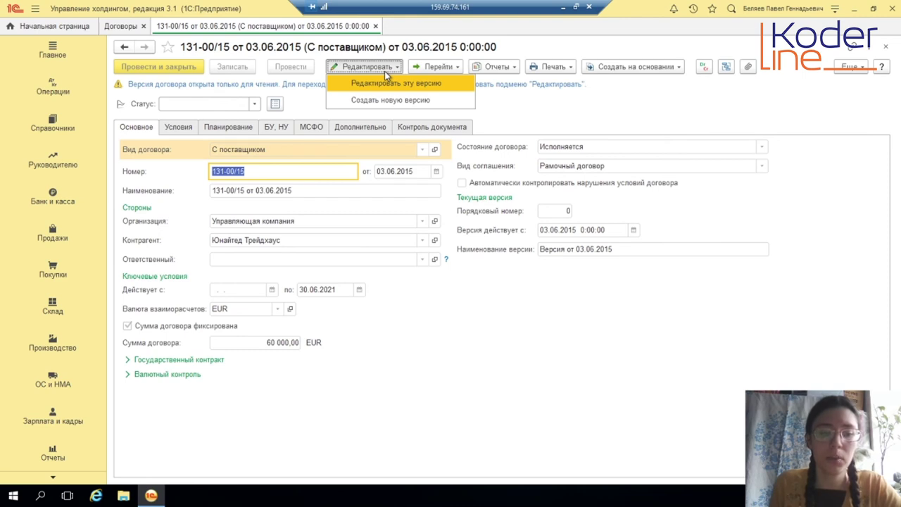
click(450, 102)
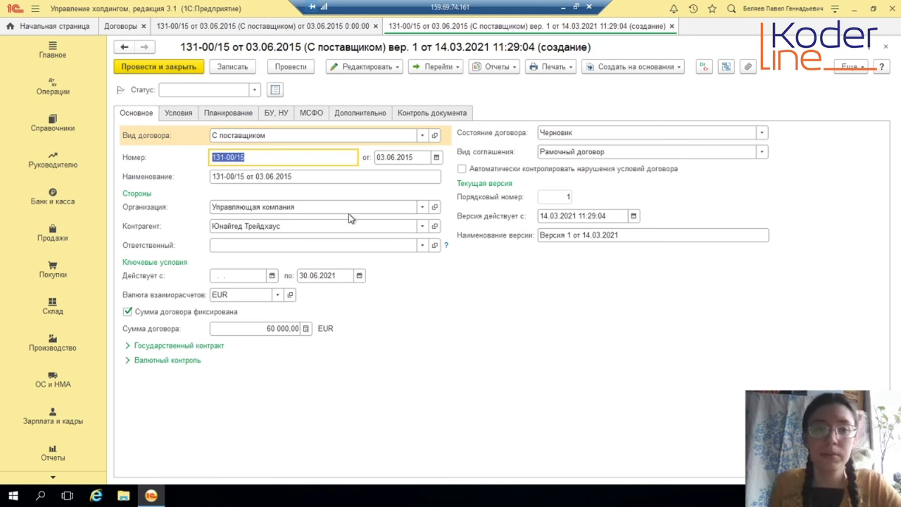
click(637, 235)
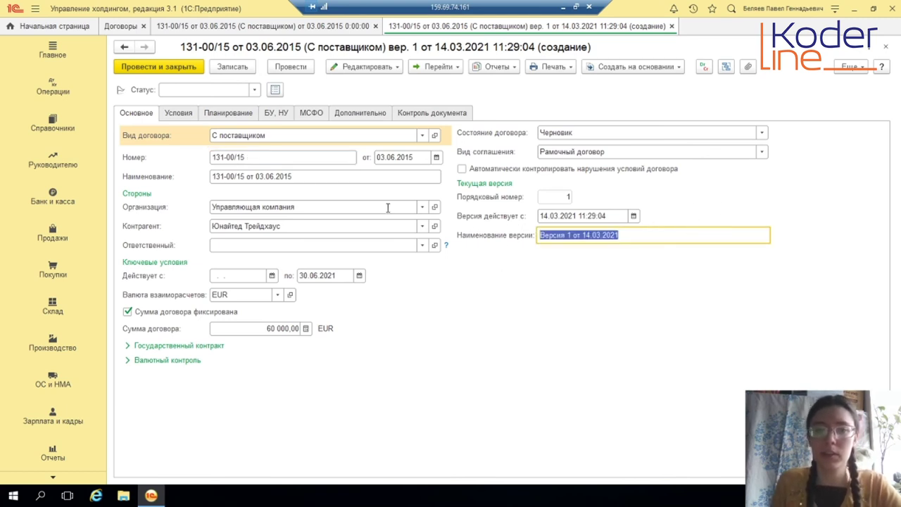
click(289, 178)
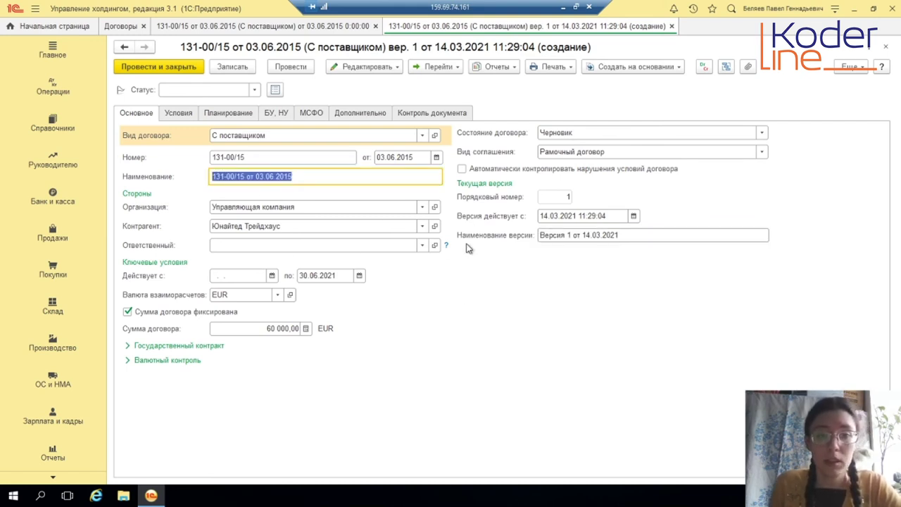
click(425, 247)
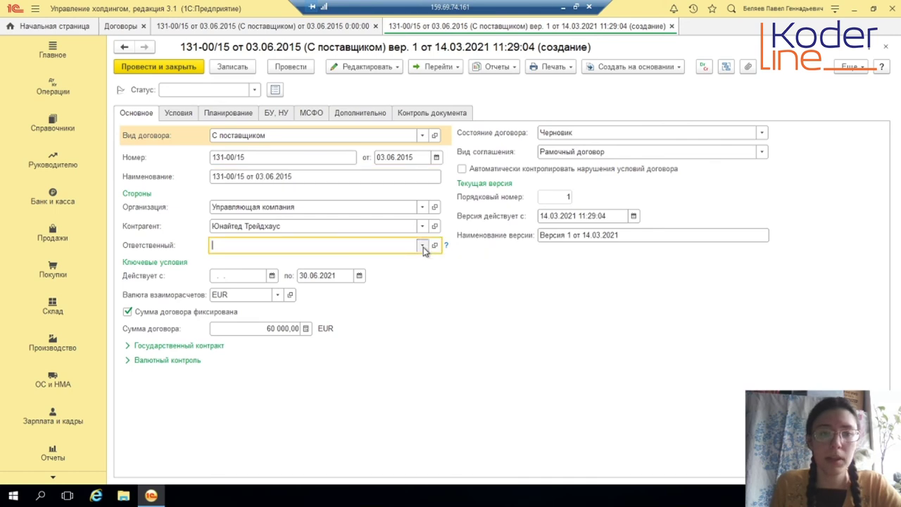
click(383, 246)
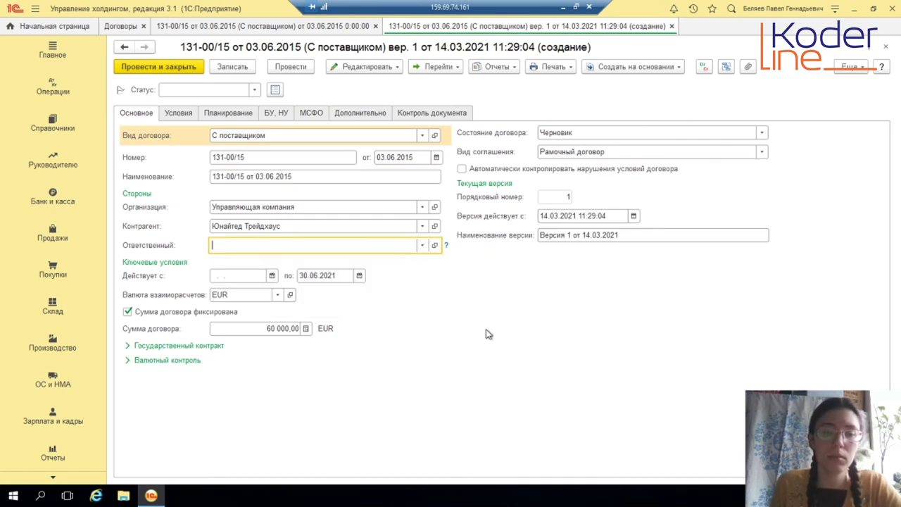
click(272, 276)
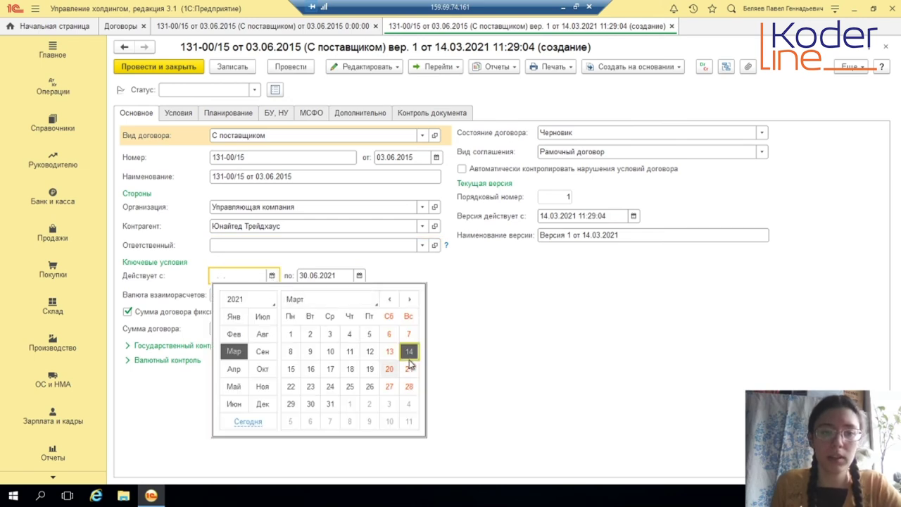
click(473, 331)
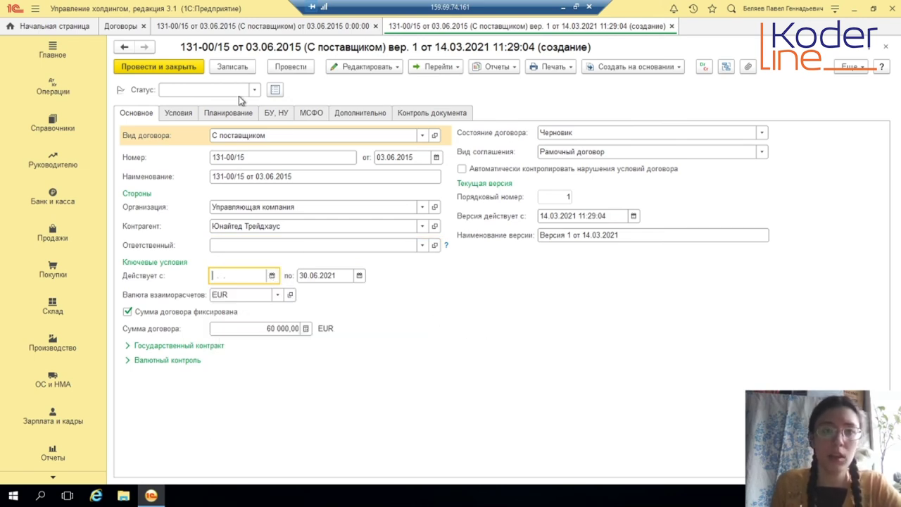
Review the new version's sections from Условия to Контроль документа and its Комментарий, and close the version without saving.
click(182, 114)
click(226, 115)
click(273, 114)
click(308, 116)
click(356, 116)
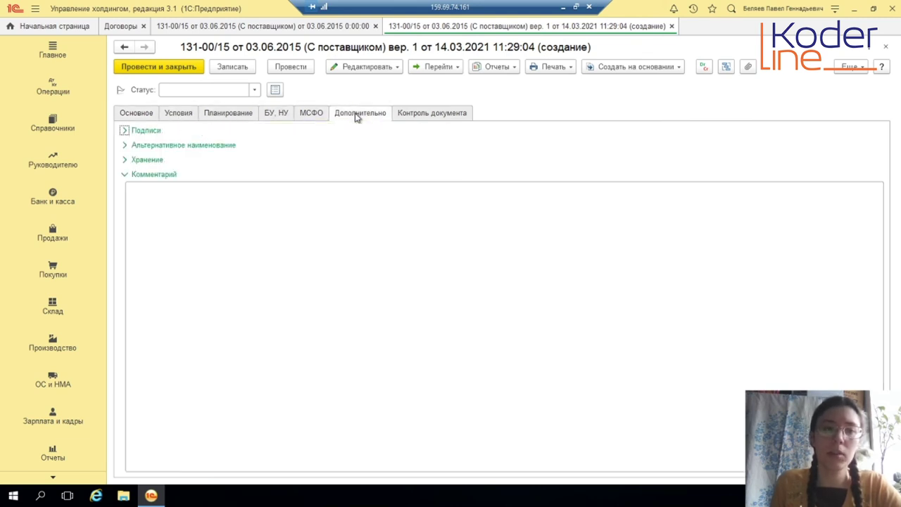
click(432, 112)
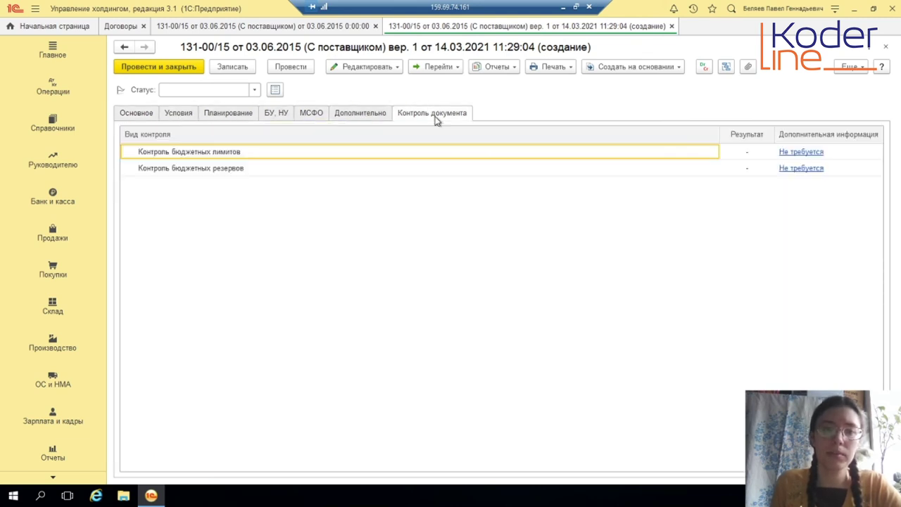
click(361, 116)
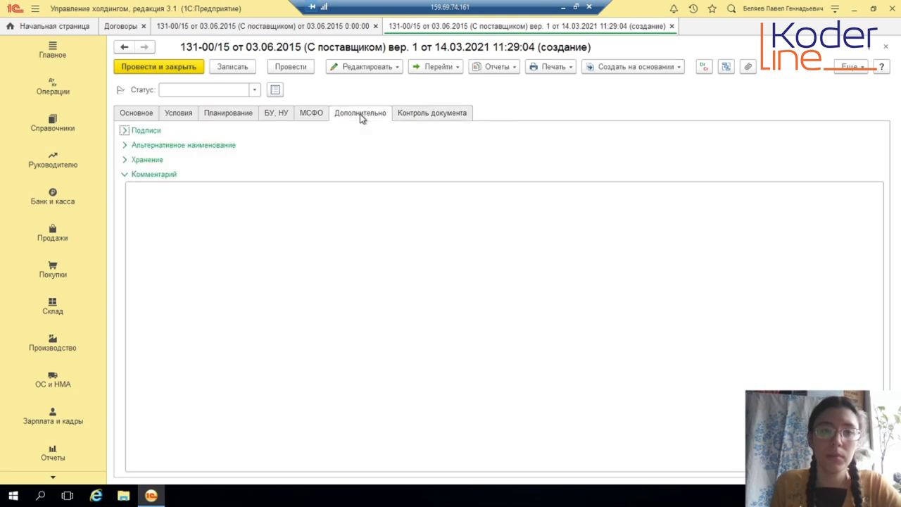
click(183, 213)
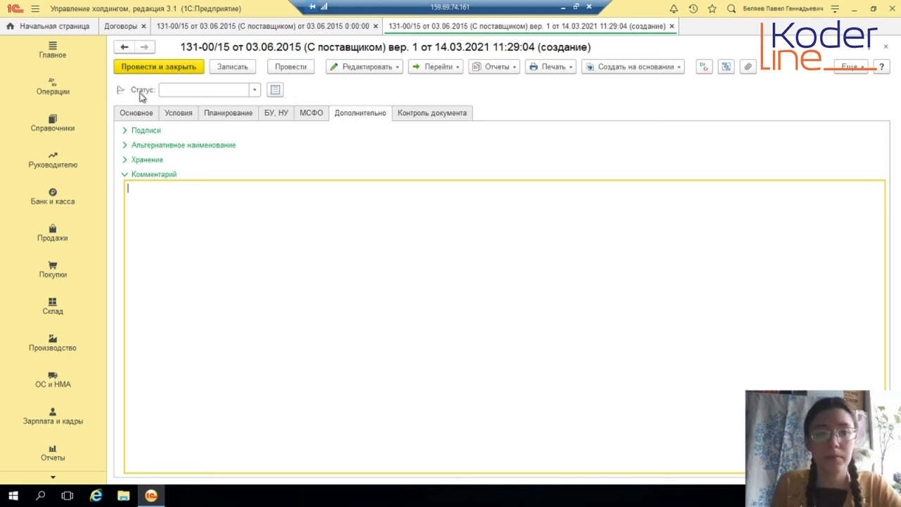
click(143, 114)
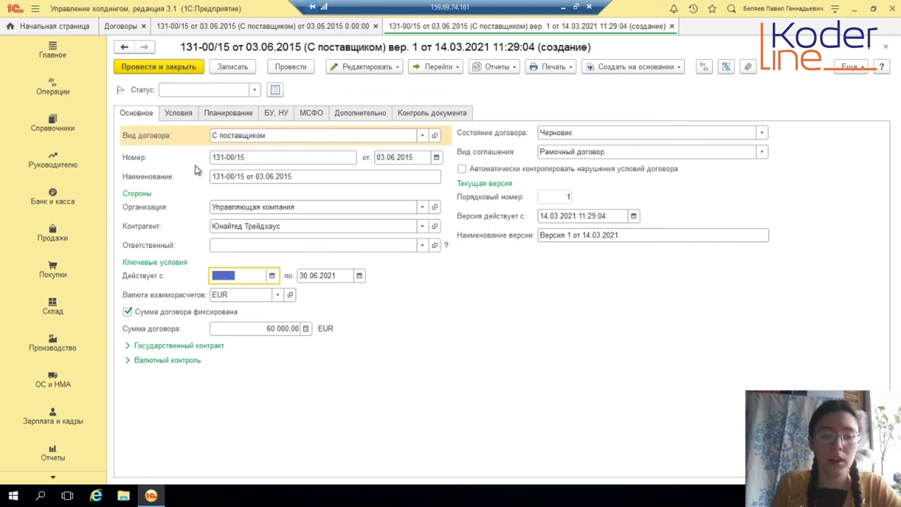
click(672, 26)
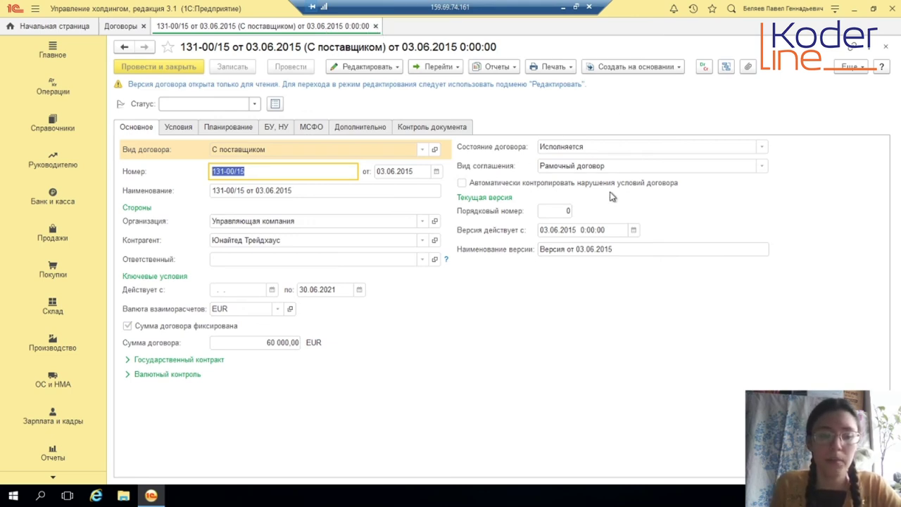
Look at the document types that can be created from the contract and check the contract in the Договоры list.
click(645, 71)
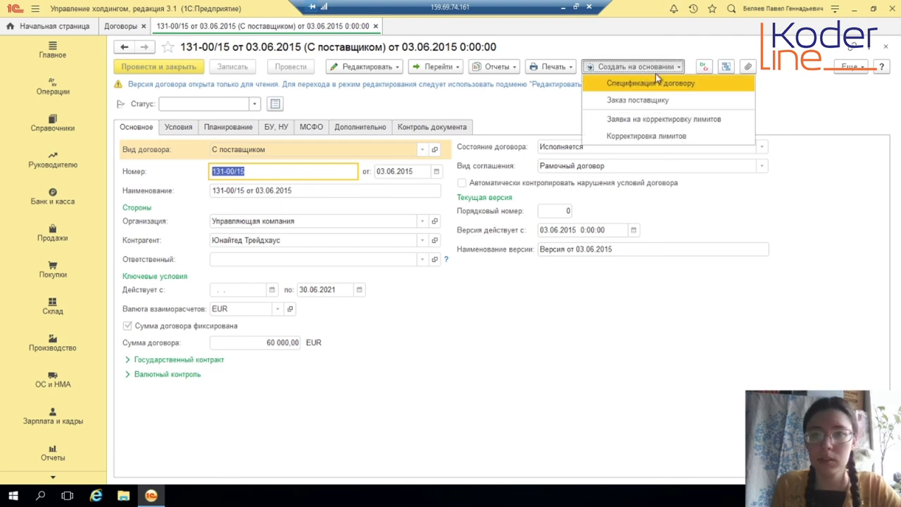
click(539, 197)
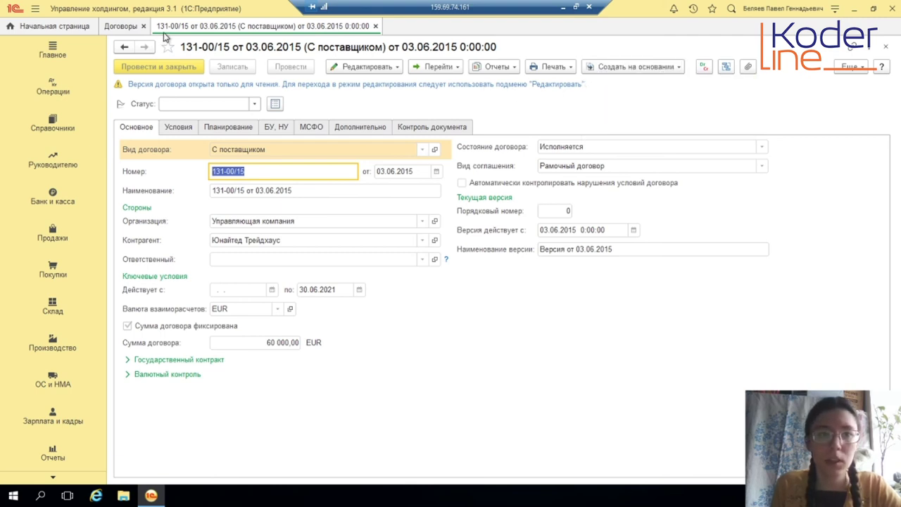
click(121, 26)
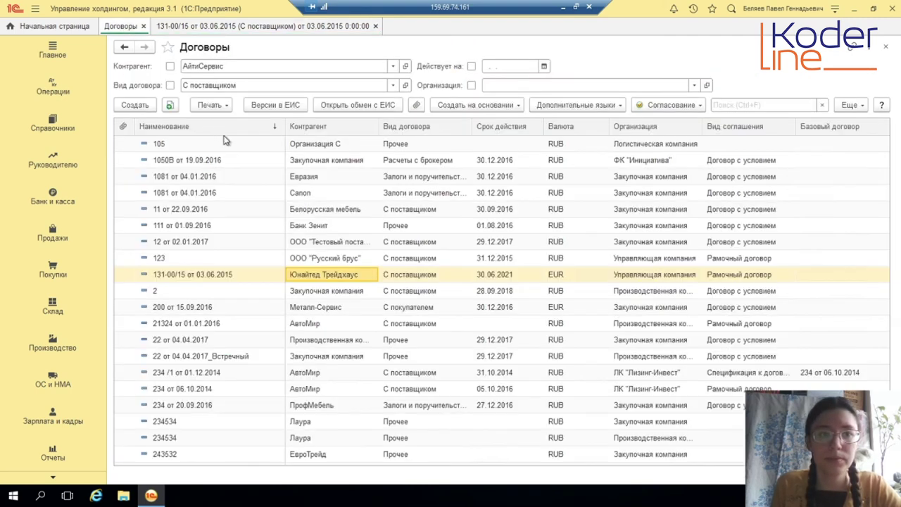
click(347, 26)
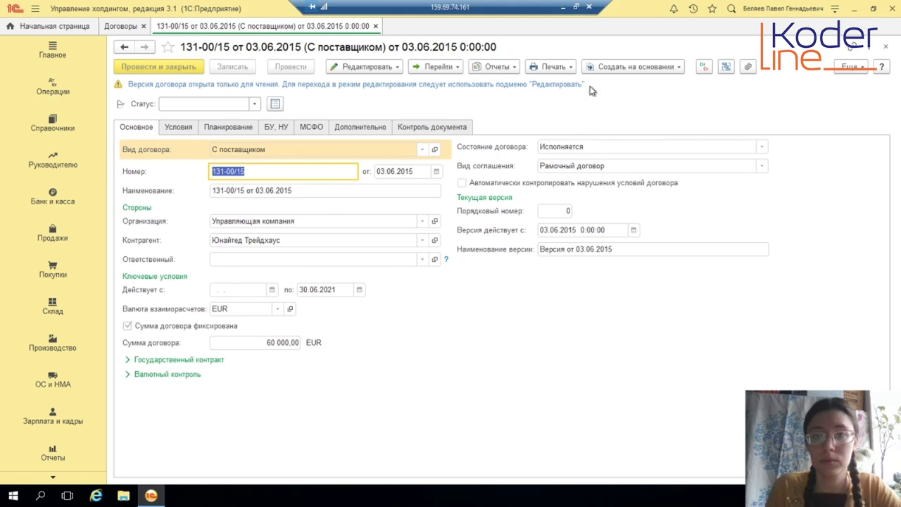
Create a Спецификация к договору based on the contract, switching its Состояние договора to Исполнен and back to Черновик.
click(632, 67)
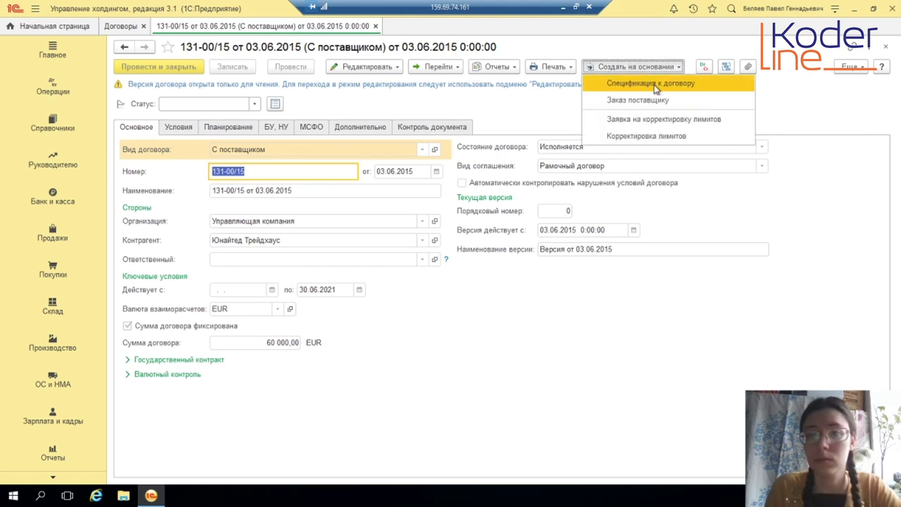
click(653, 85)
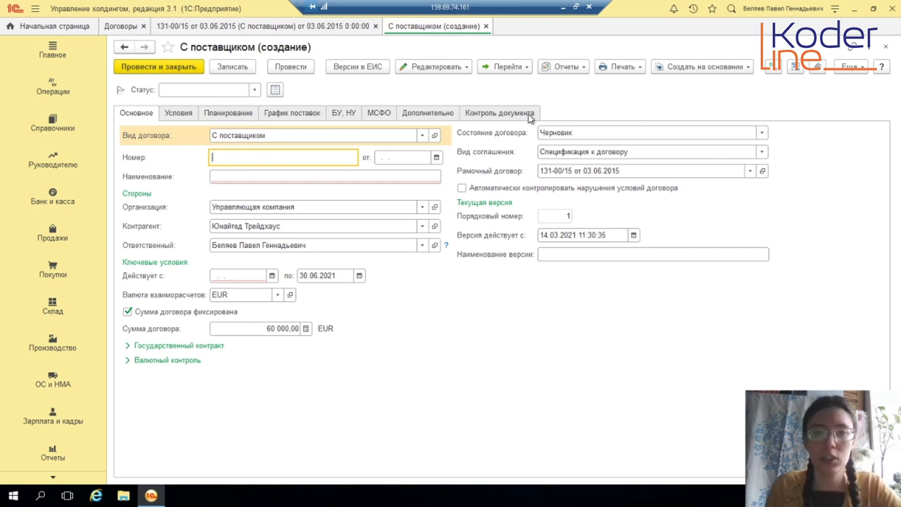
click(762, 138)
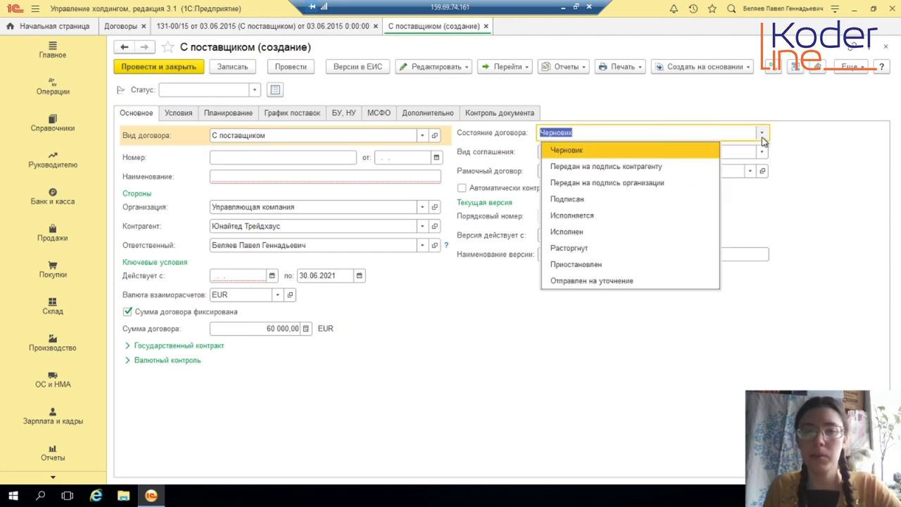
click(623, 234)
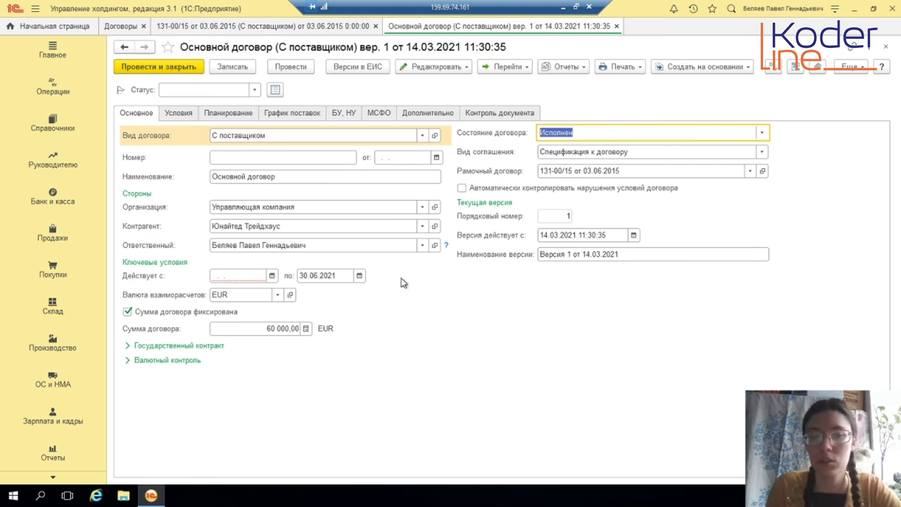
click(762, 135)
click(636, 152)
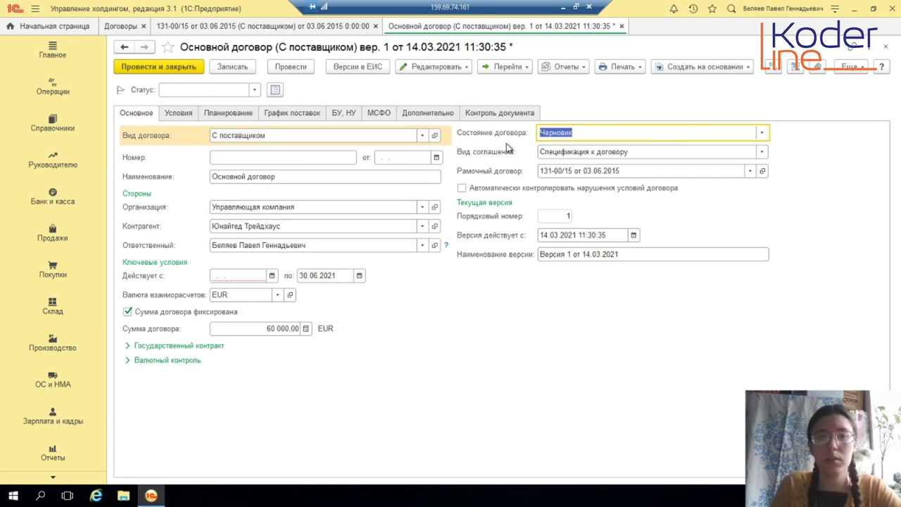
Look at the specification's График поставок and БУ, НУ settings and return to the framework contract.
click(293, 114)
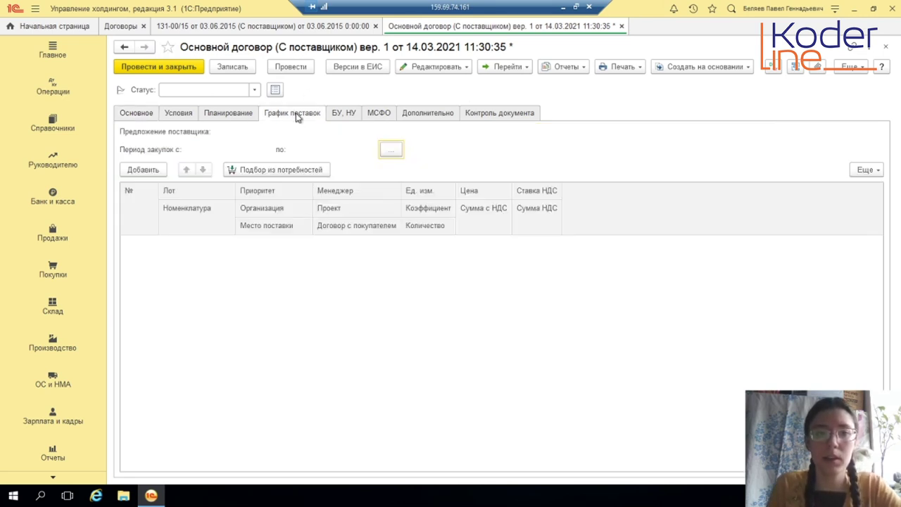
click(346, 113)
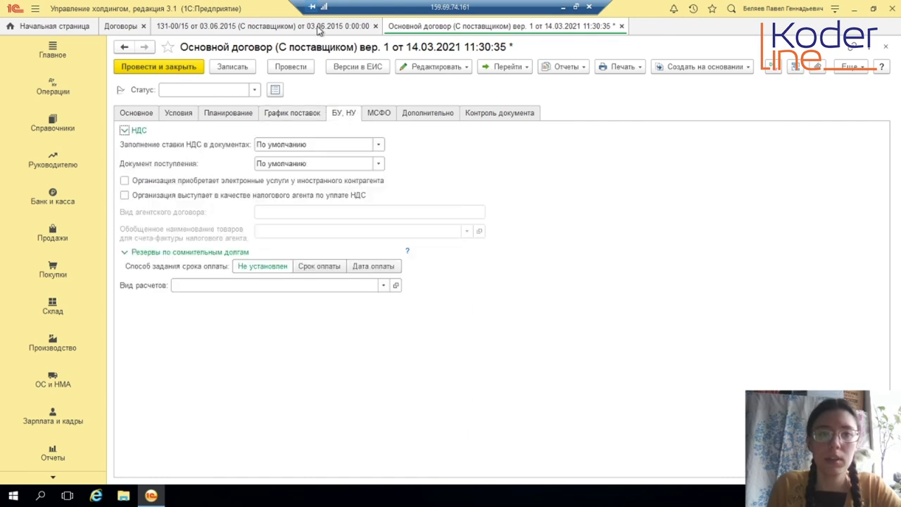
click(316, 27)
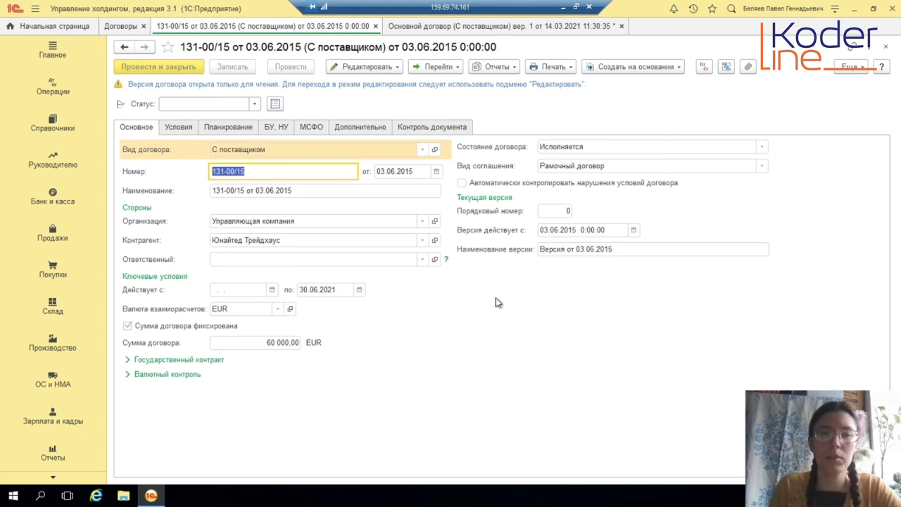
Return to the specification's График поставок and close the specification without saving the changes.
click(561, 28)
click(307, 117)
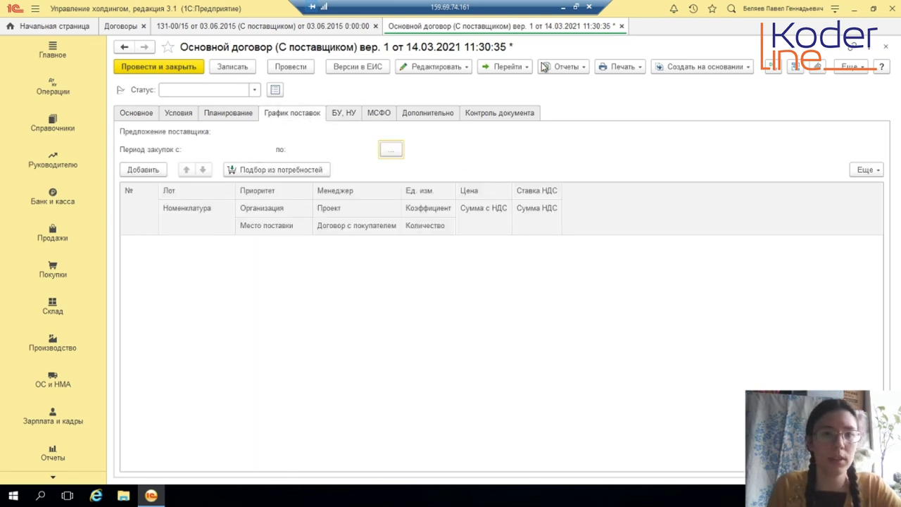
click(621, 26)
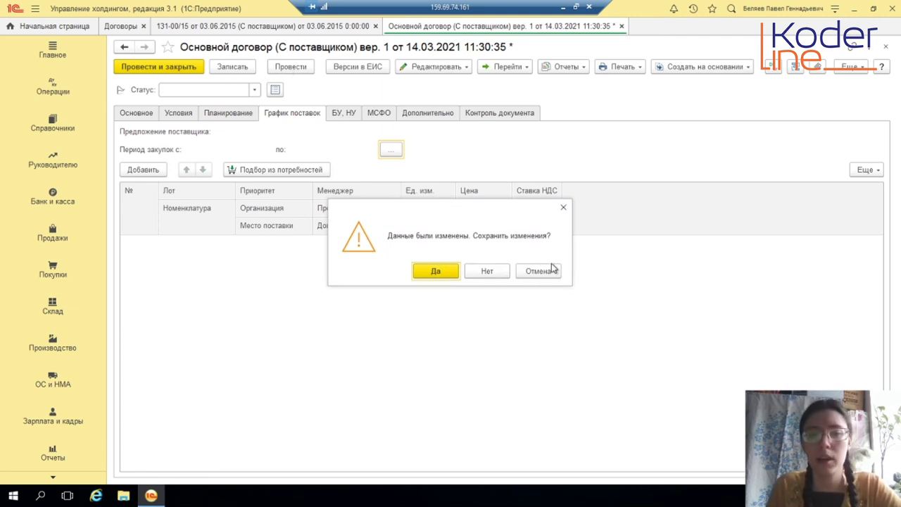
click(504, 278)
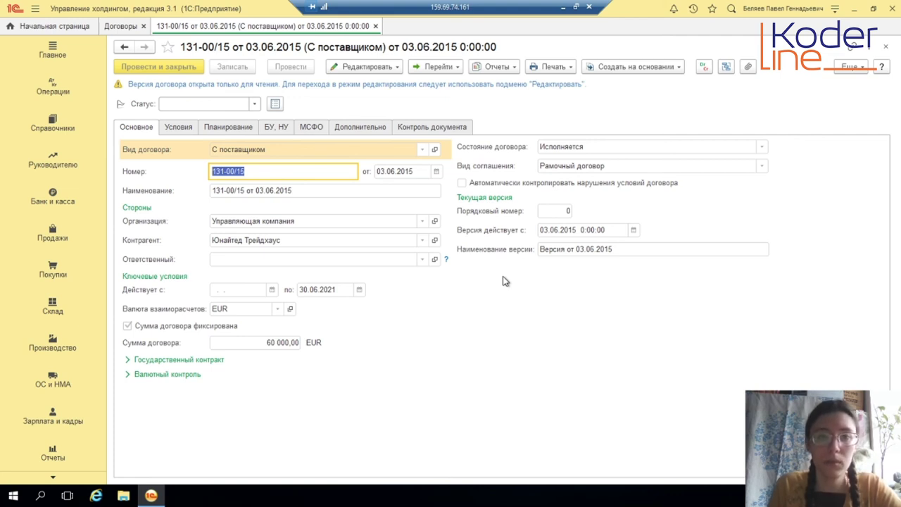
View the contract's Сводный график and Динамика задолженности reports, closing each one.
click(512, 66)
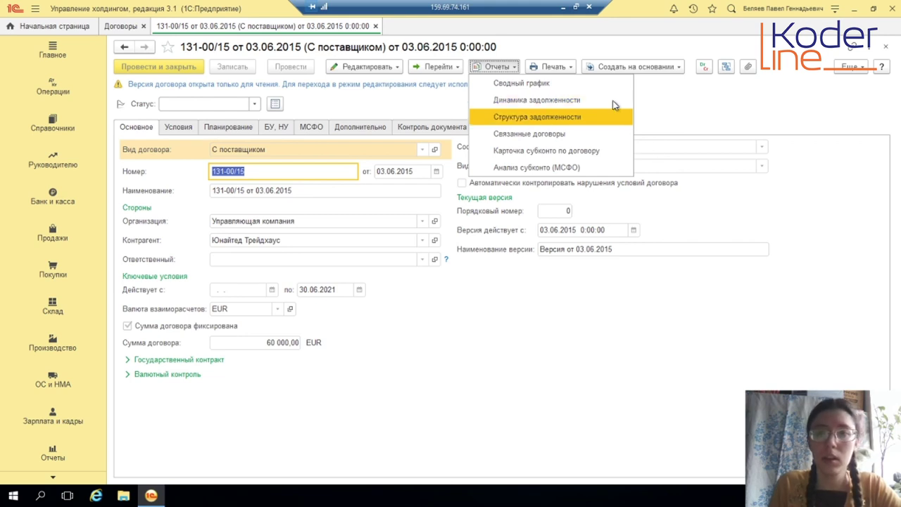
click(579, 85)
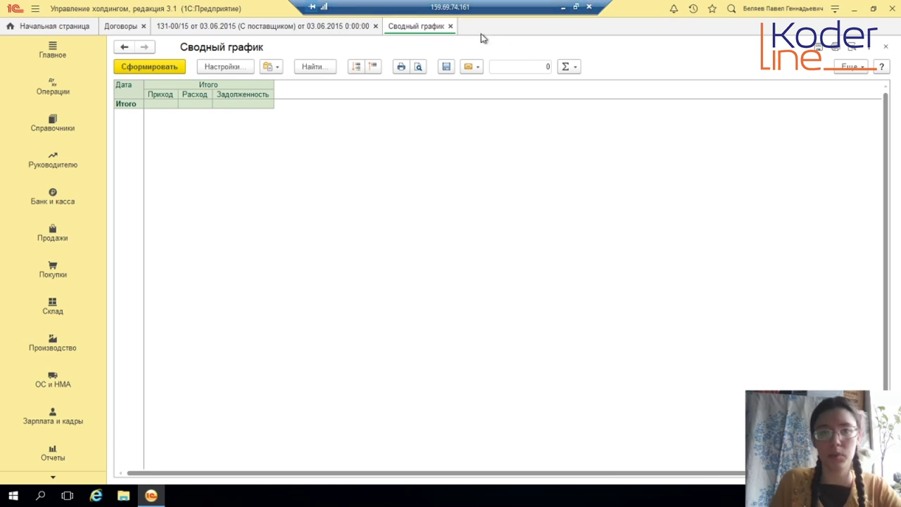
click(450, 26)
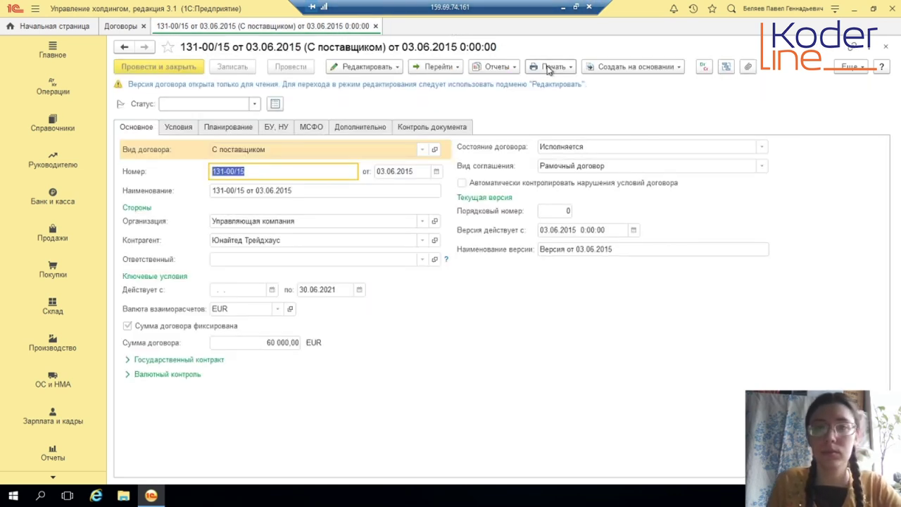
click(504, 67)
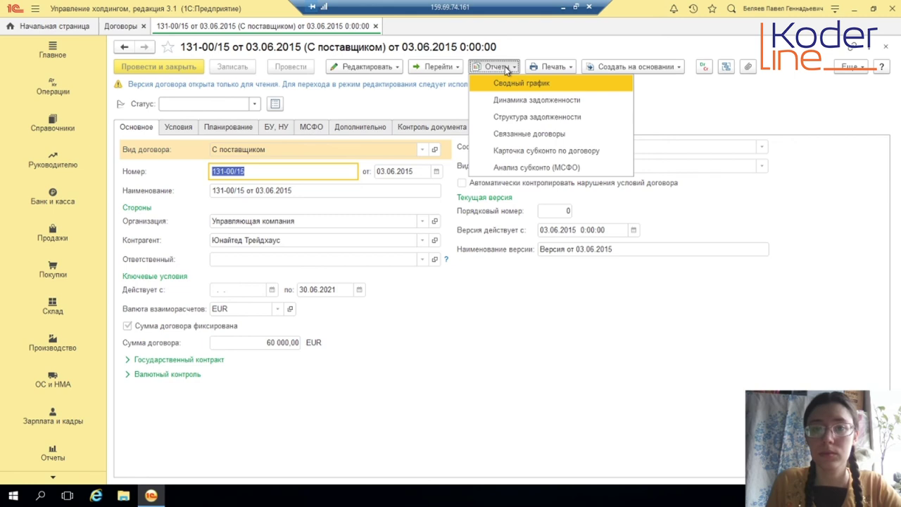
click(588, 102)
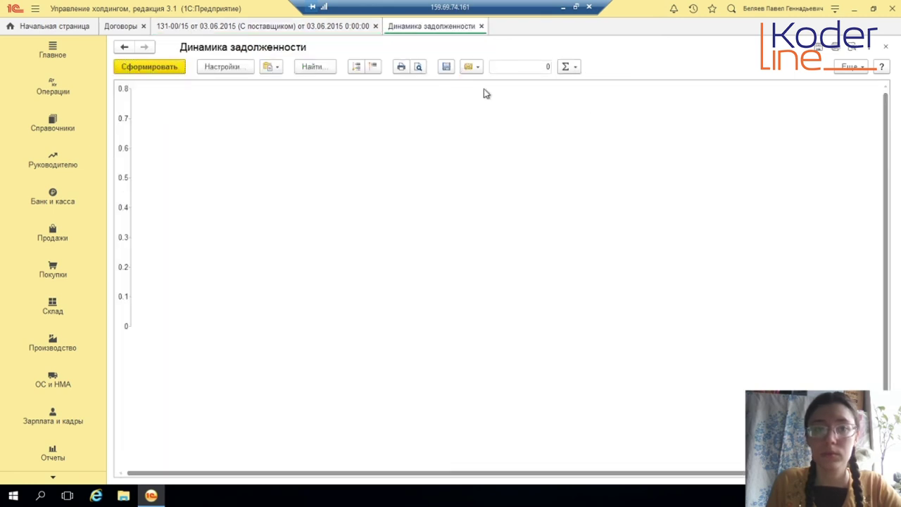
click(481, 26)
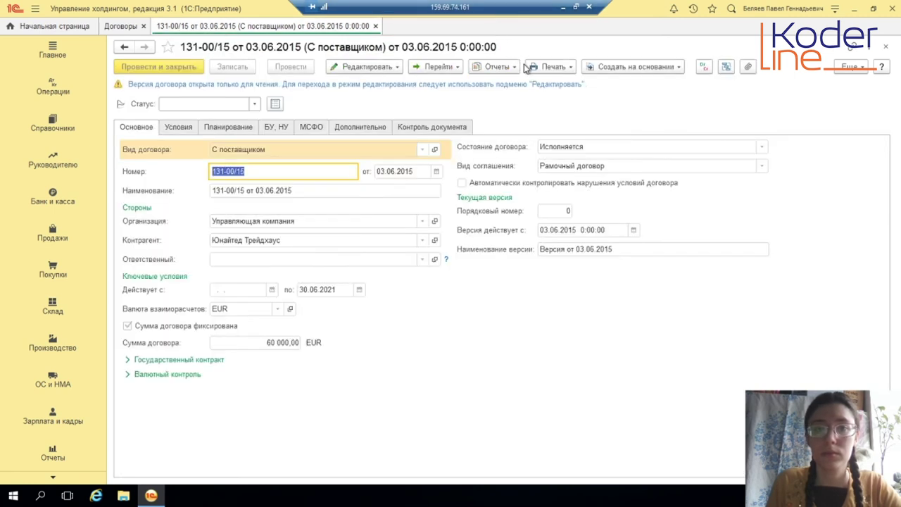
Open the contract's Структура задолженности report and close it without generating it.
click(513, 69)
click(547, 122)
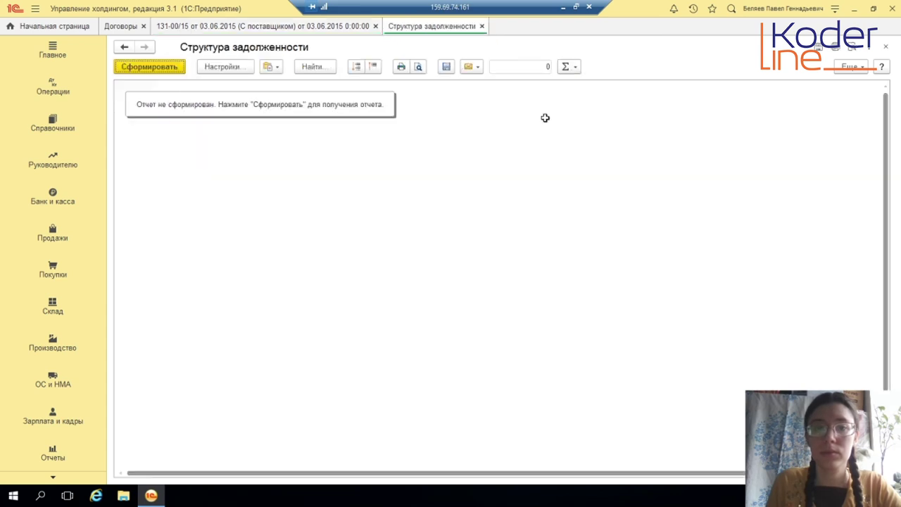
click(481, 26)
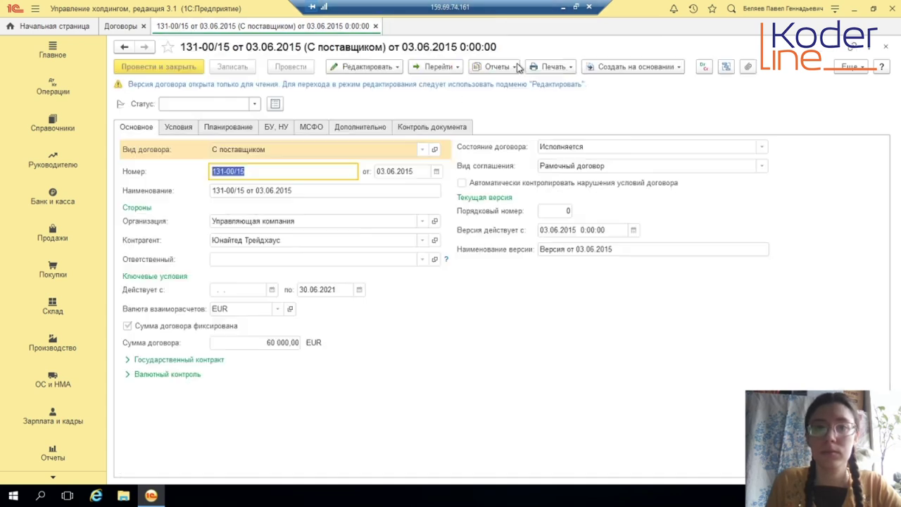
View the Связанные договоры report for the framework contract, compare it with the contract card, and close the report.
click(516, 66)
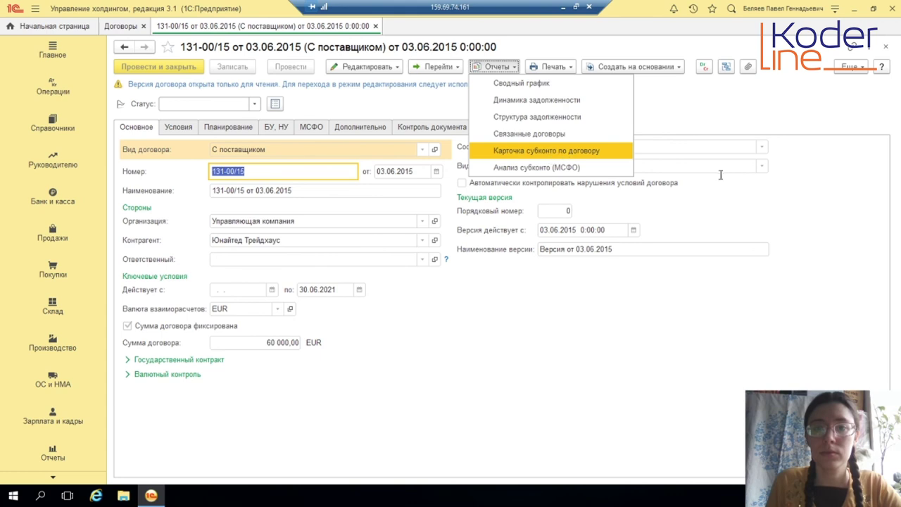
click(581, 133)
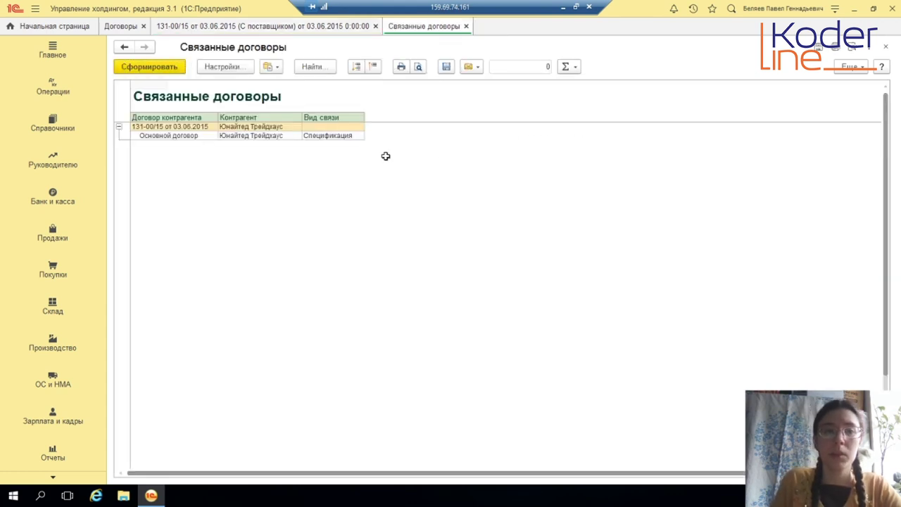
click(355, 29)
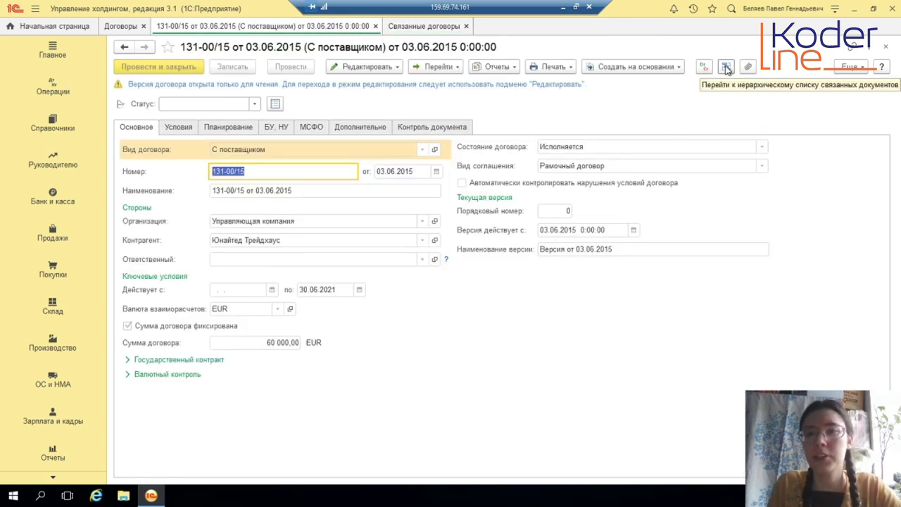
click(429, 28)
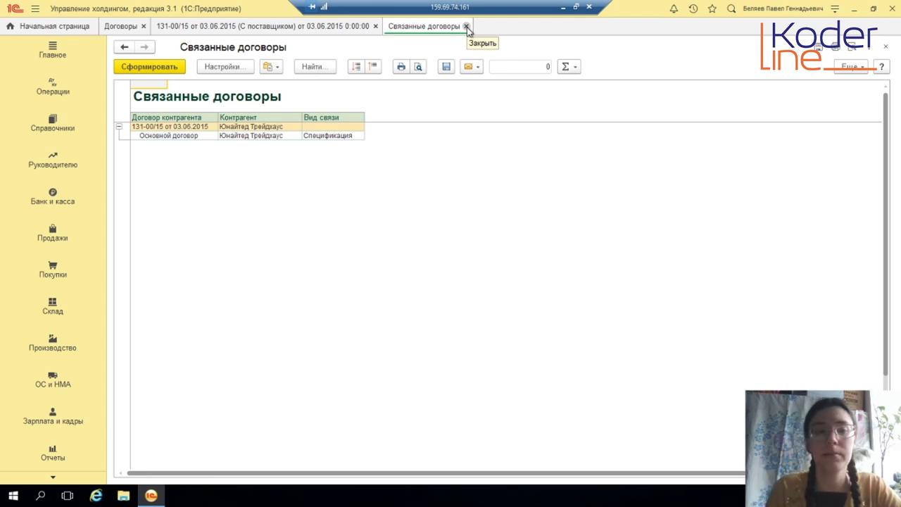
click(466, 26)
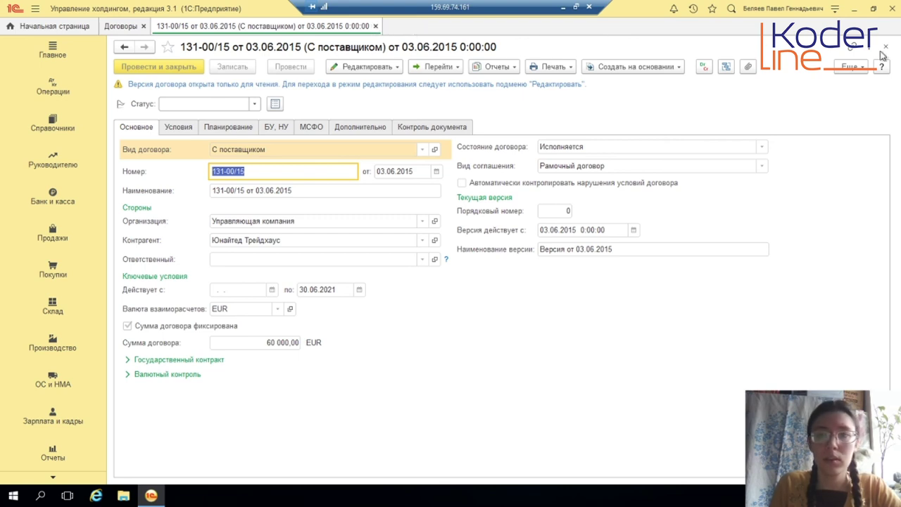
Generate the contract's printable text from the template Договор возмездного оказания услуг.
click(570, 68)
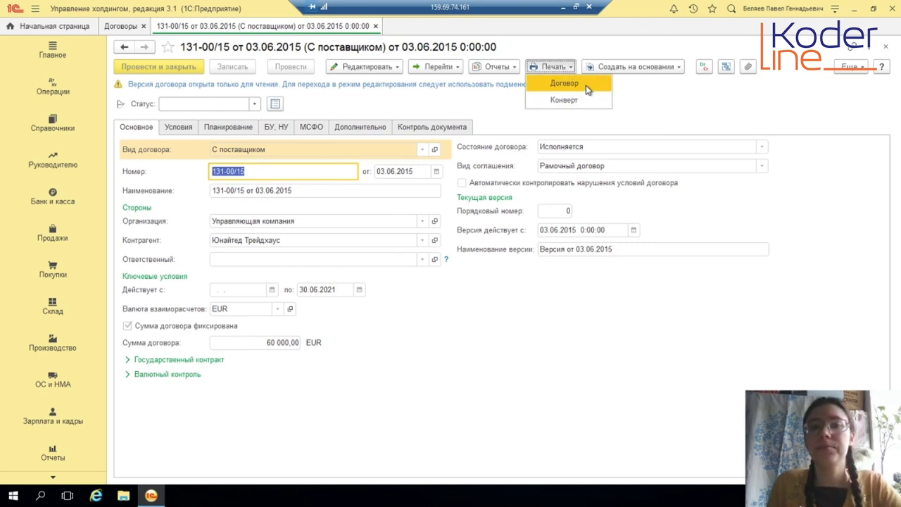
click(585, 86)
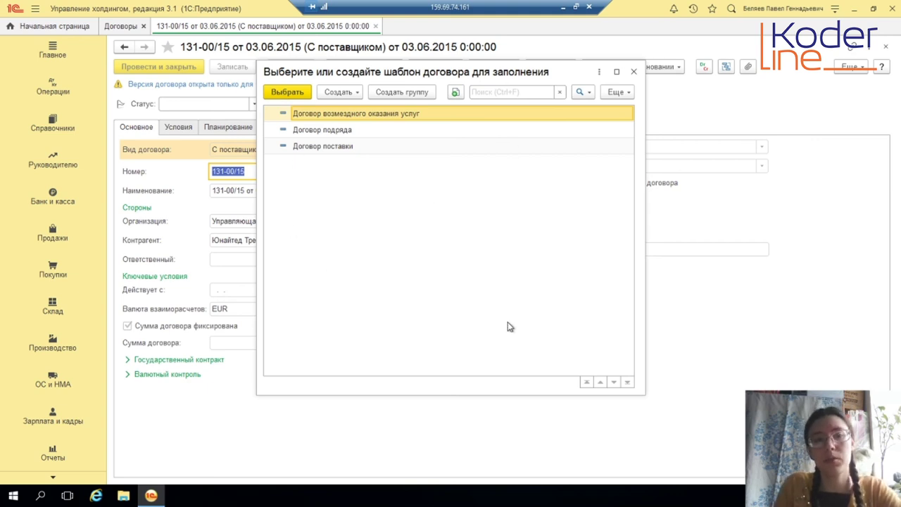
click(335, 131)
click(342, 146)
click(373, 115)
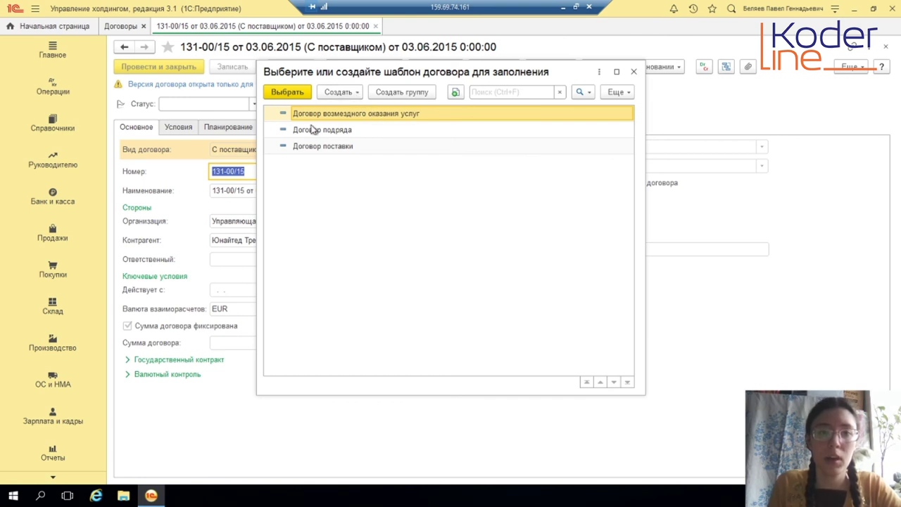
click(303, 95)
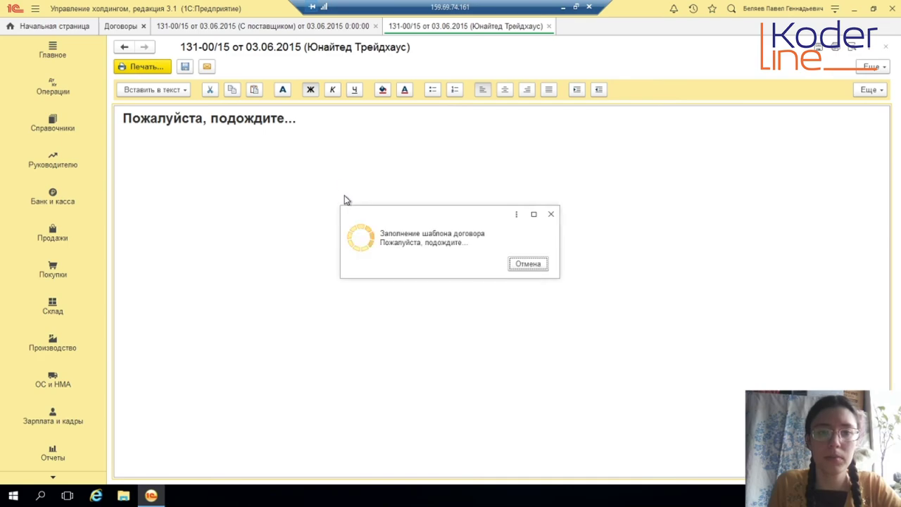
Read through the filled-in services contract text and close the print form.
scroll(421, 226, down, 10)
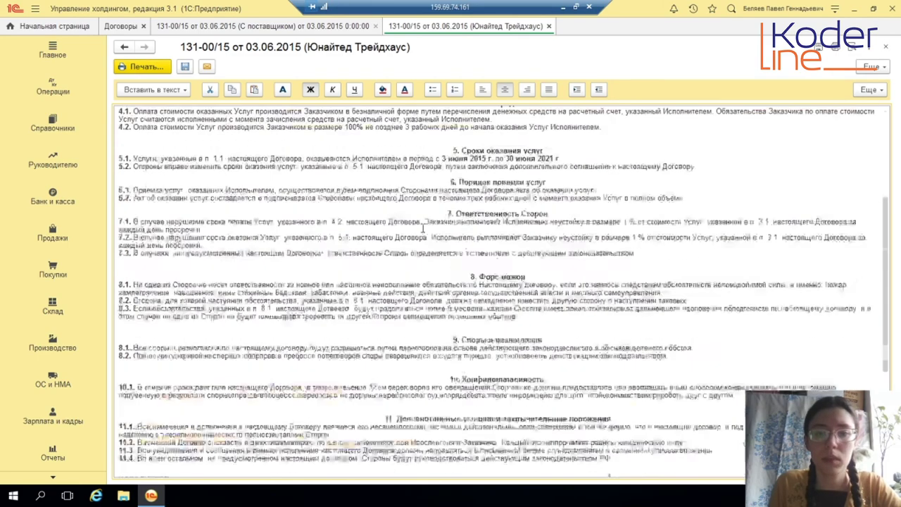
scroll(423, 229, up, 10)
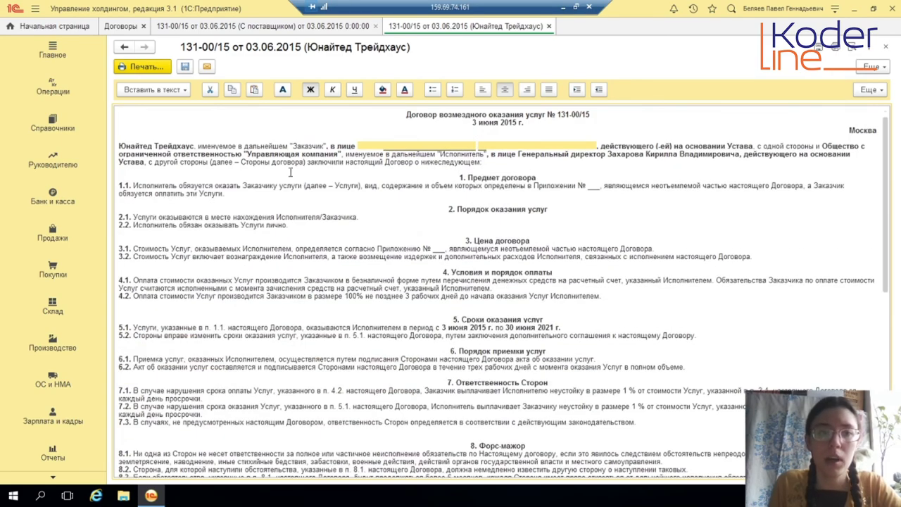
click(355, 28)
click(450, 26)
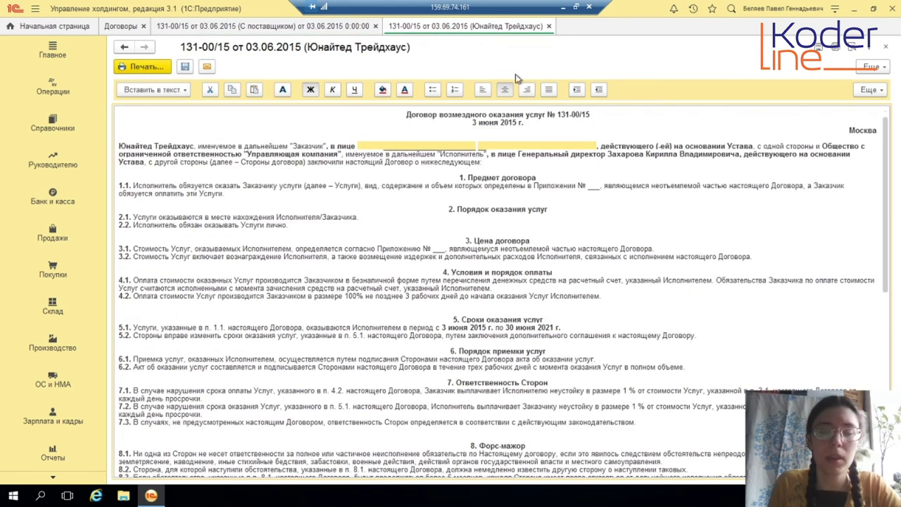
click(549, 26)
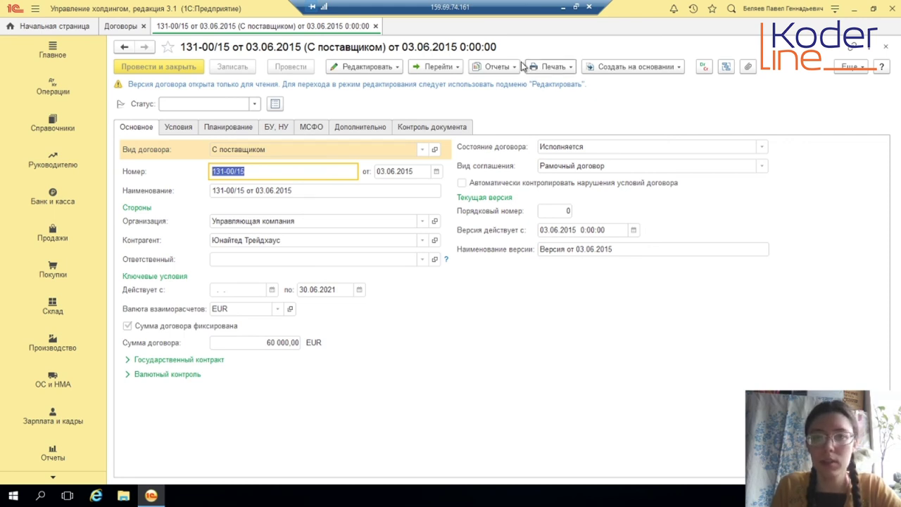
Start a new blank contract template from the template selection for printing the contract.
click(556, 67)
click(561, 82)
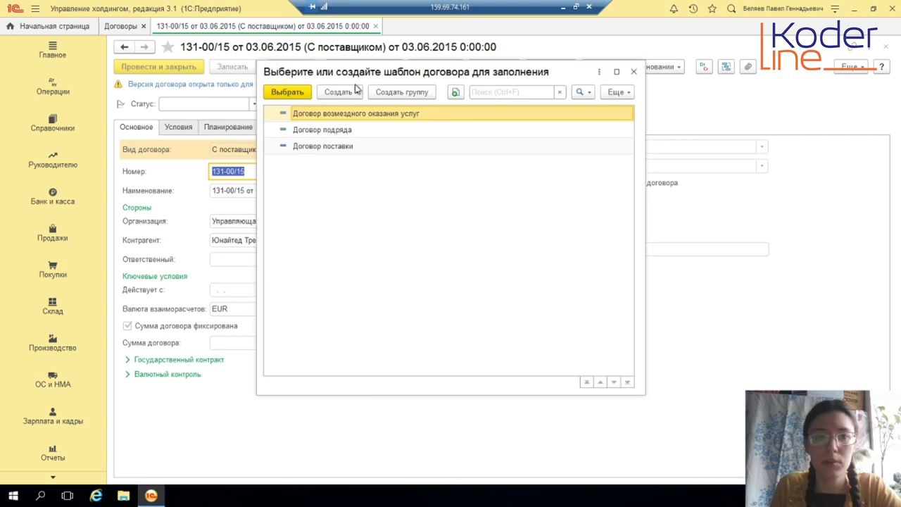
click(341, 92)
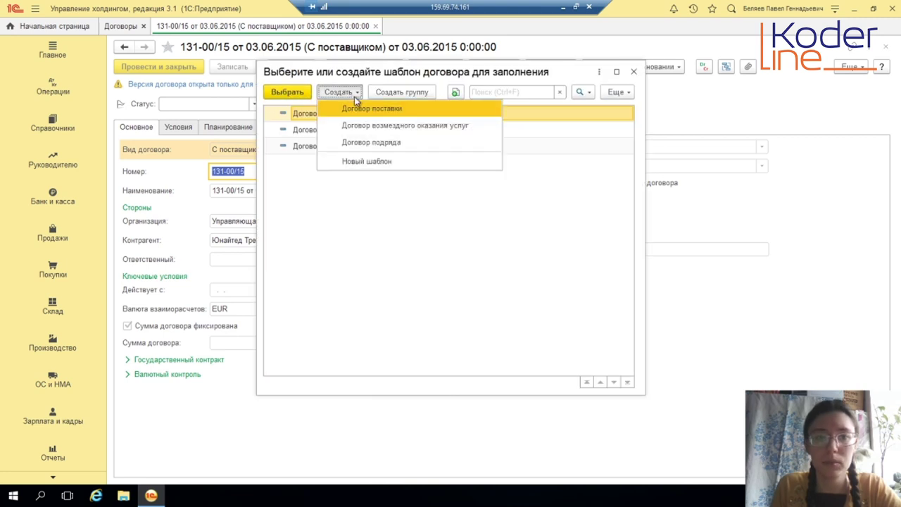
click(391, 163)
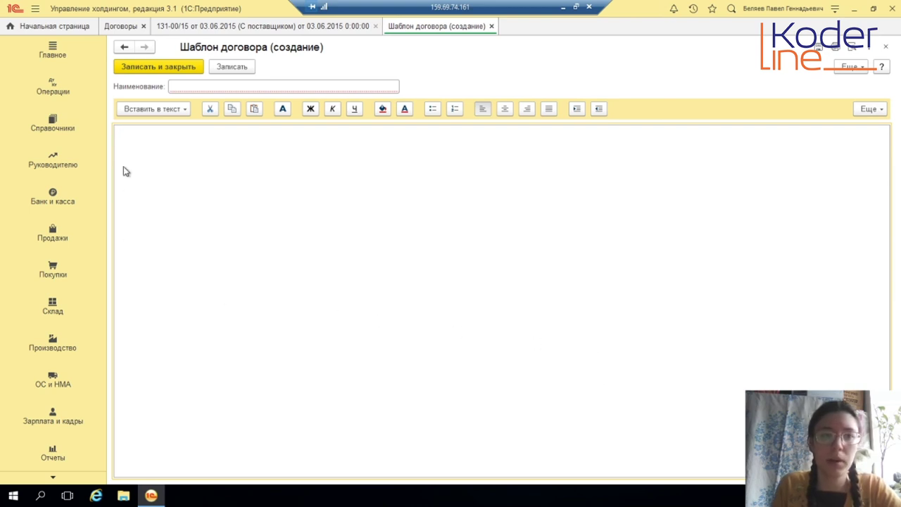
Look at the Наши реквизиты and Договор fields available for insertion into the template text.
click(153, 110)
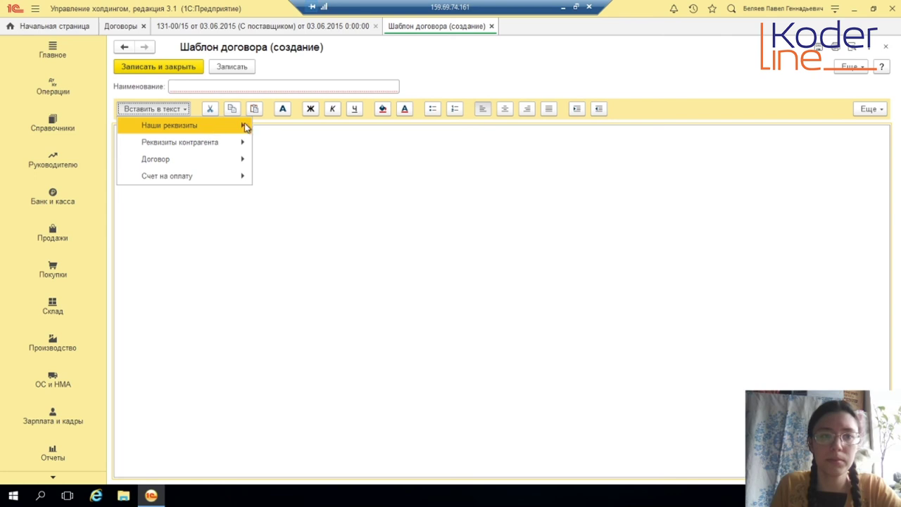
mouse_move(246, 127)
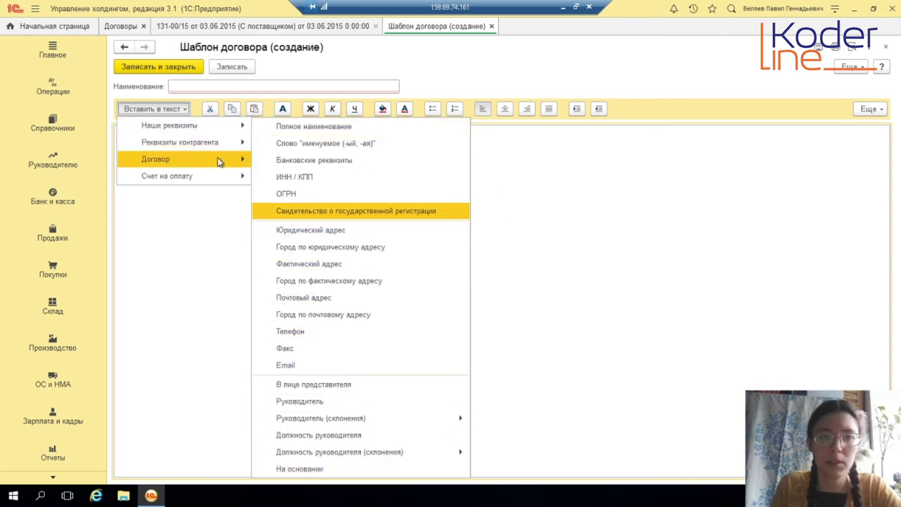
mouse_move(242, 162)
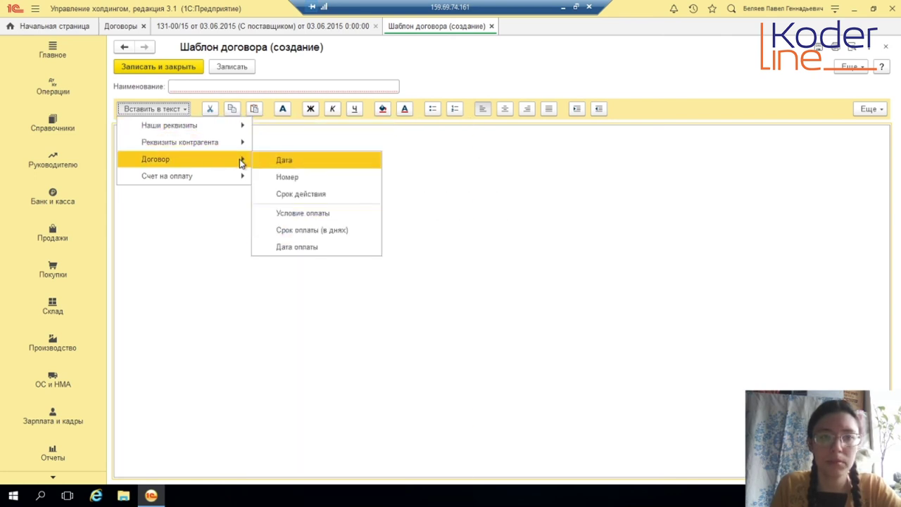
click(475, 207)
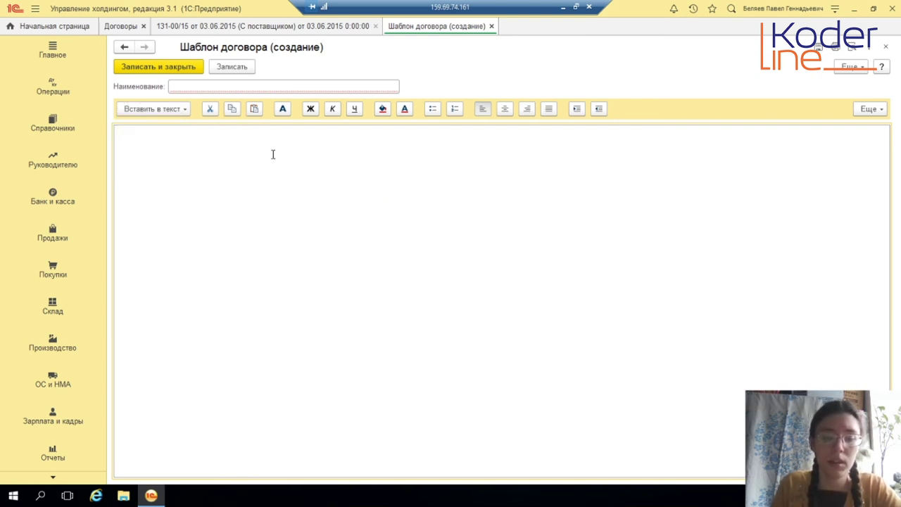
Enter «текст» in the template body and set its text colour to the red Отрицательное число.
text(текст)
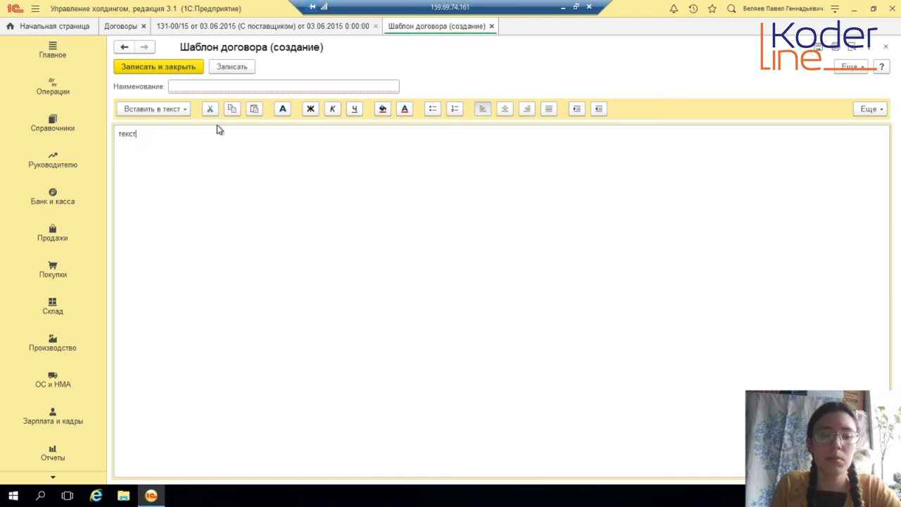
drag(167, 133, 109, 135)
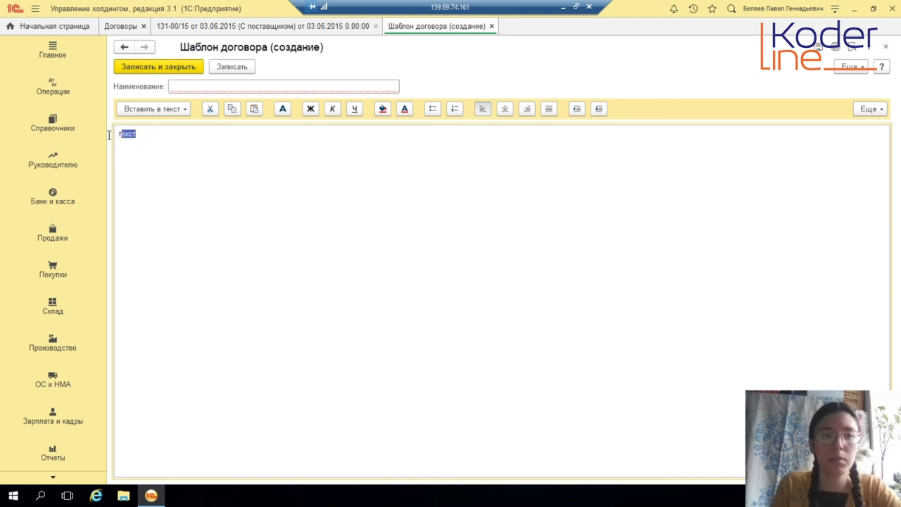
click(383, 110)
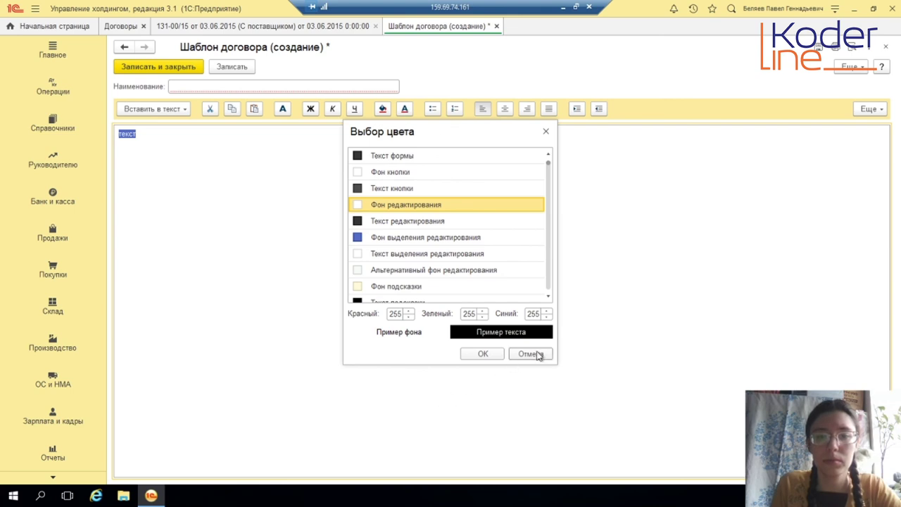
click(530, 353)
click(405, 110)
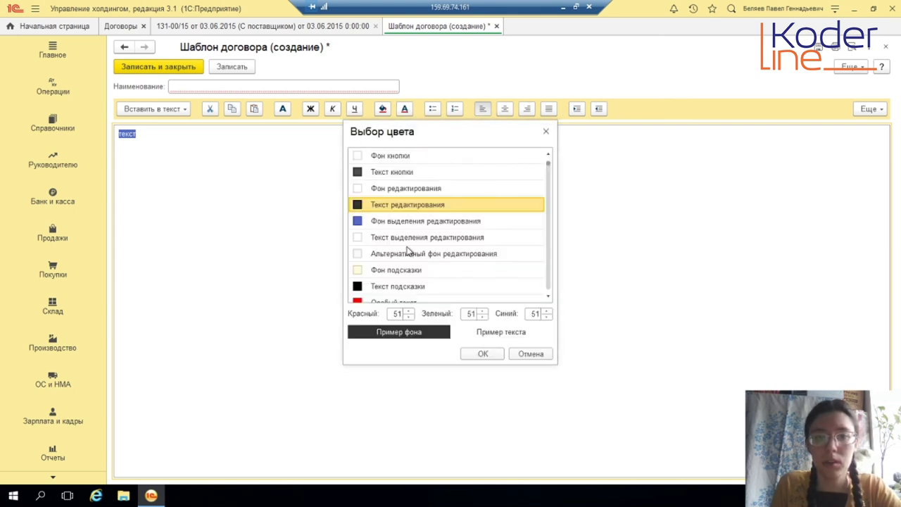
scroll(407, 251, down, 5)
scroll(380, 203, up, 2)
click(373, 175)
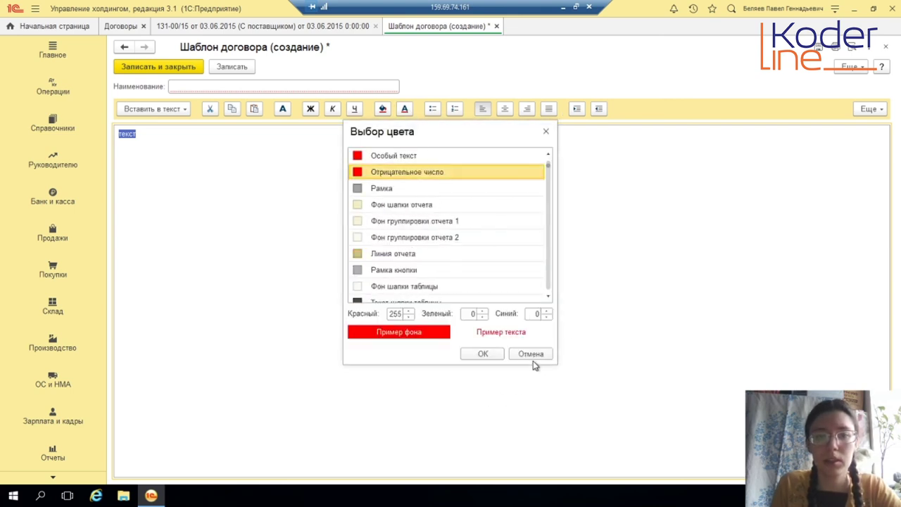
click(482, 354)
click(255, 202)
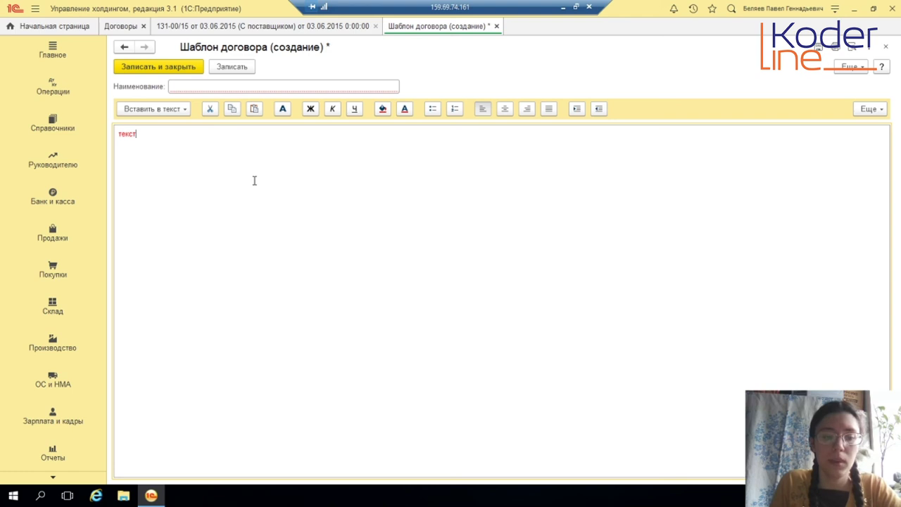
Give the word «текст» the background colour Текст редактирования and make it bold, italic and underlined.
key(ctrl+a)
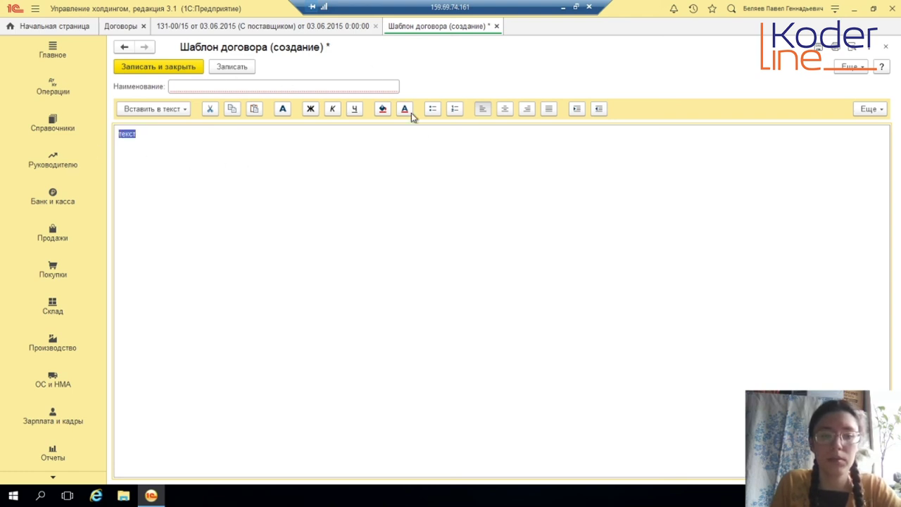
click(382, 108)
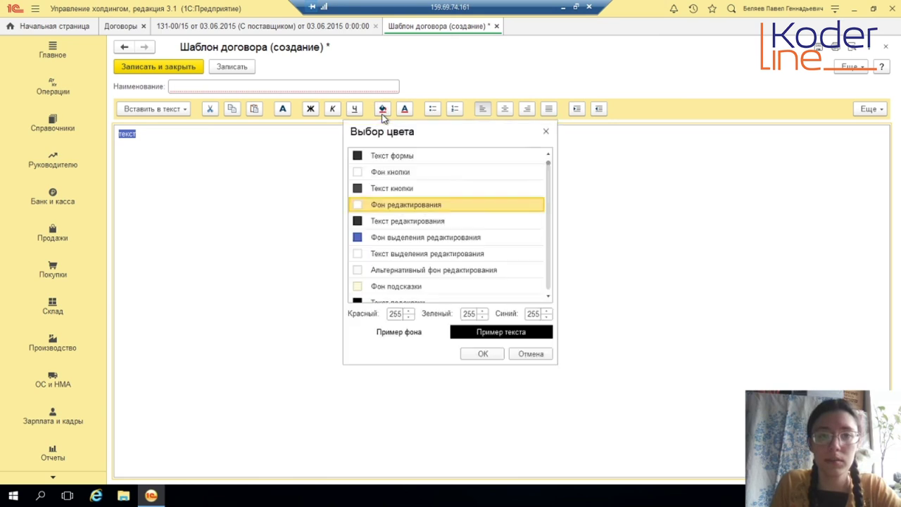
click(384, 223)
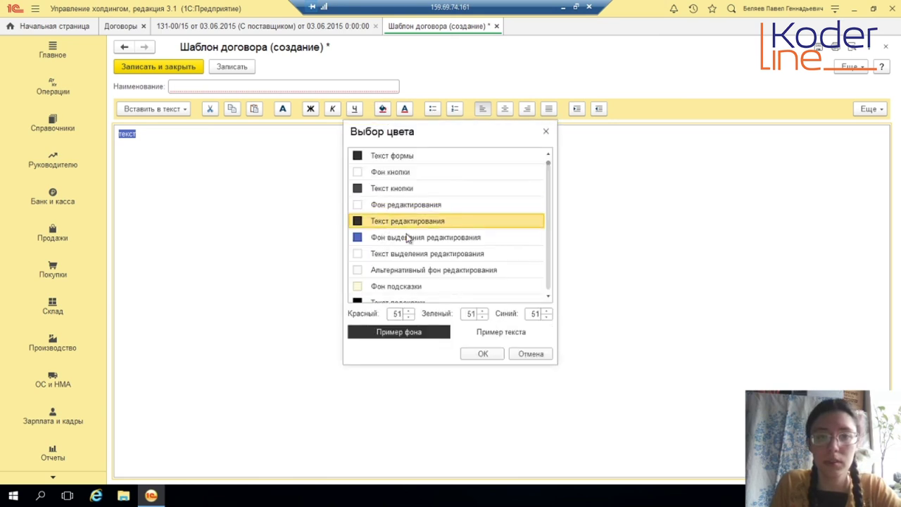
click(483, 355)
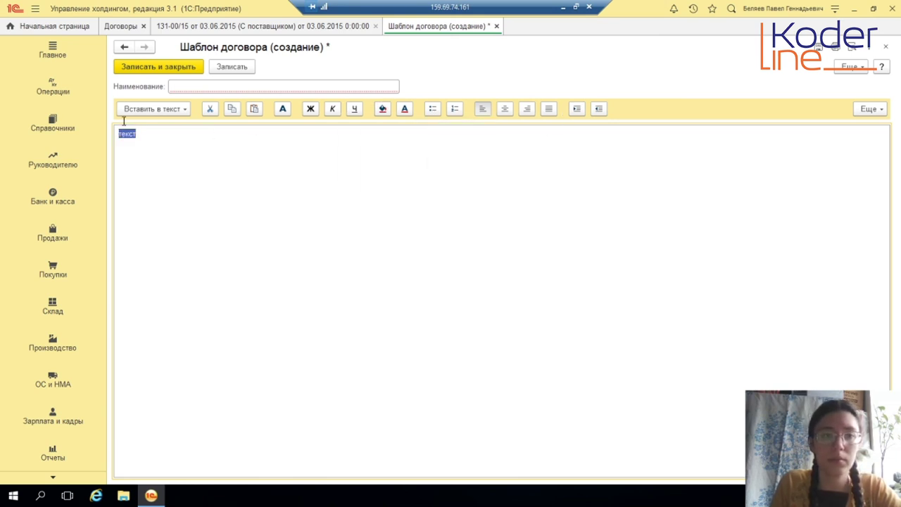
click(313, 110)
click(334, 110)
click(355, 111)
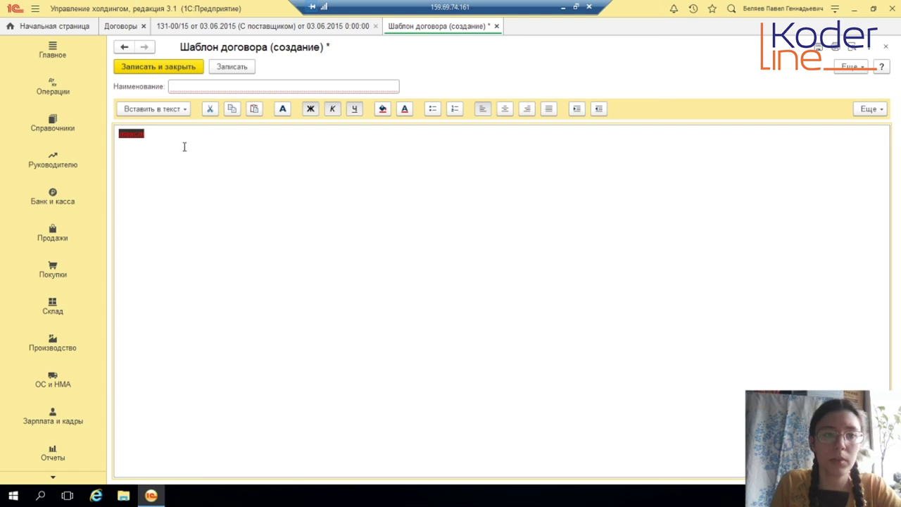
Change the text colour of the word «текст» to Фон подсказки.
drag(174, 141, 107, 140)
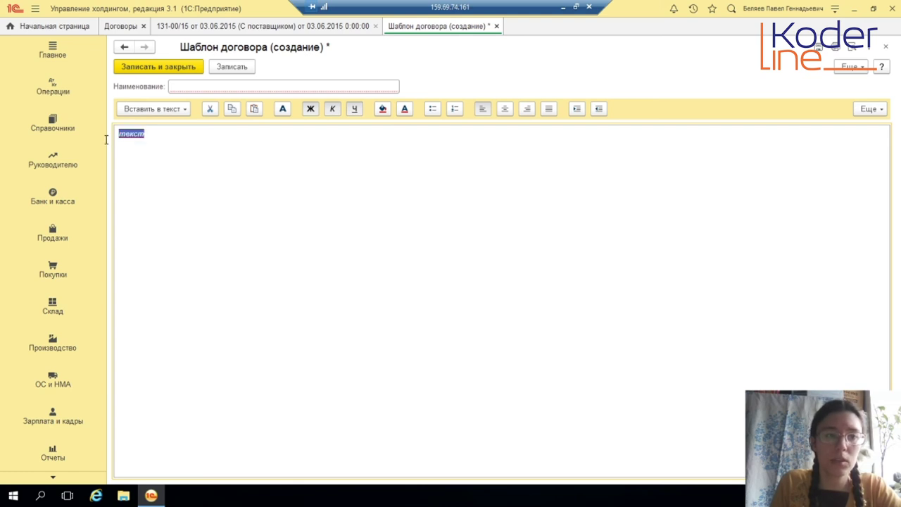
click(406, 110)
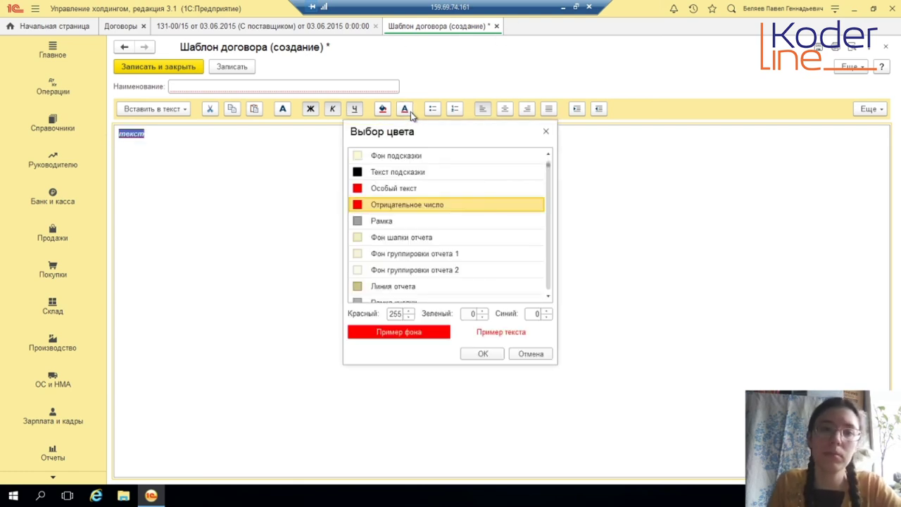
double_click(370, 162)
Name the new contract template «Текст».
click(207, 87)
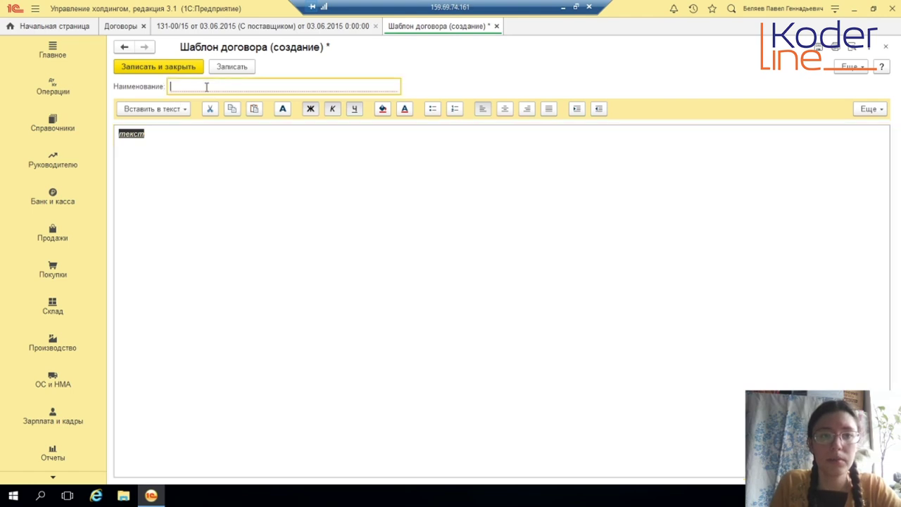
click(177, 148)
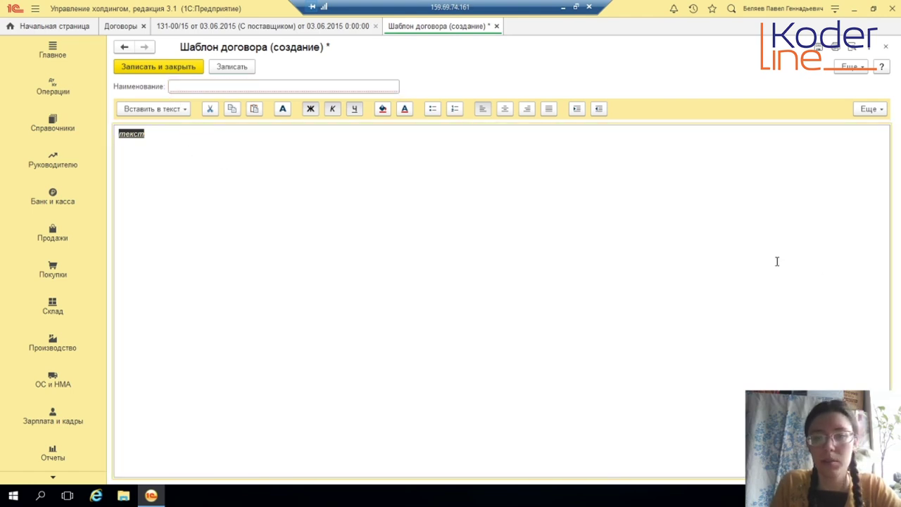
click(231, 85)
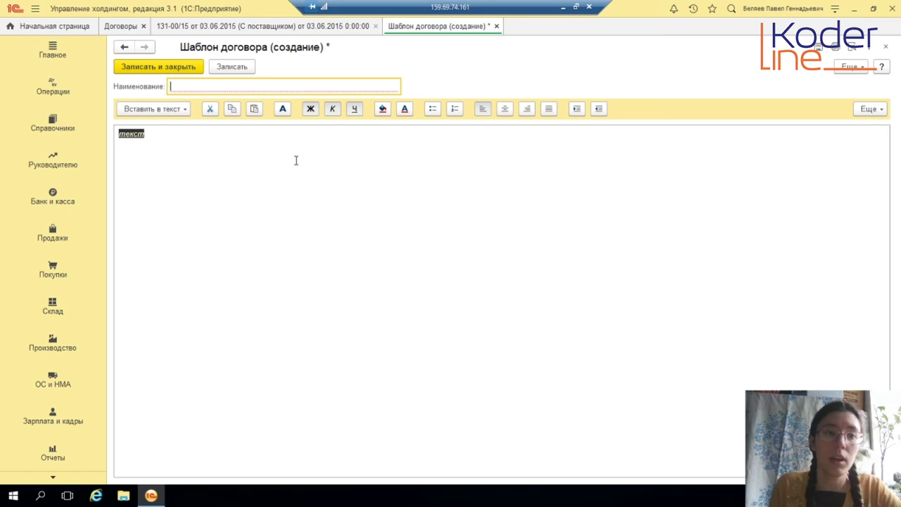
text(Te)
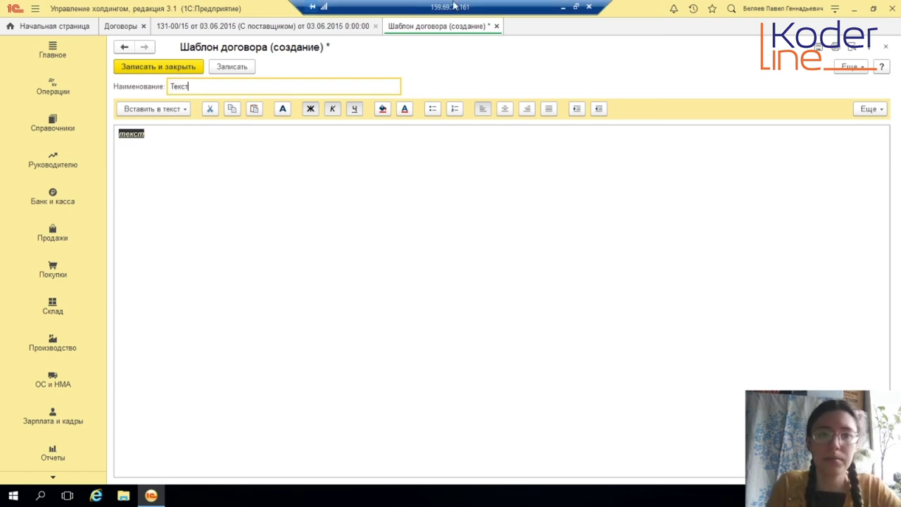
Look at the template selection list over the supplier contract and return to the new template.
click(347, 28)
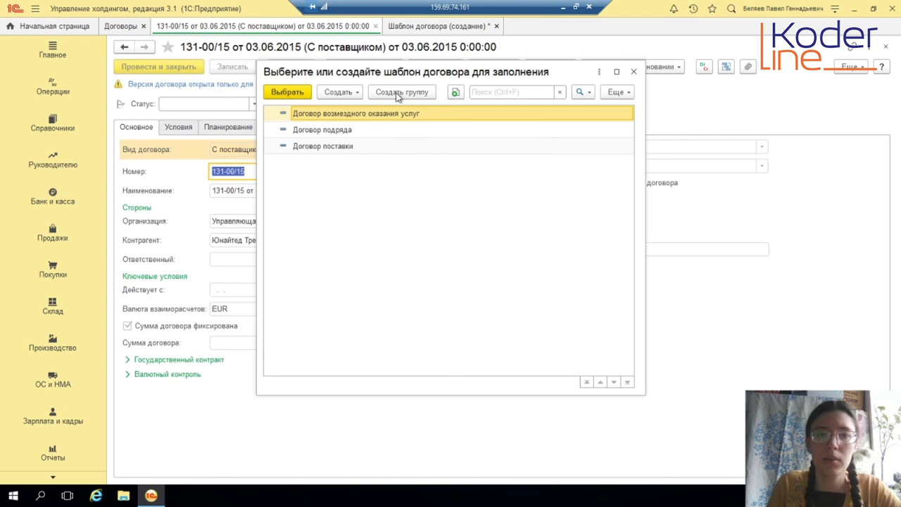
click(463, 27)
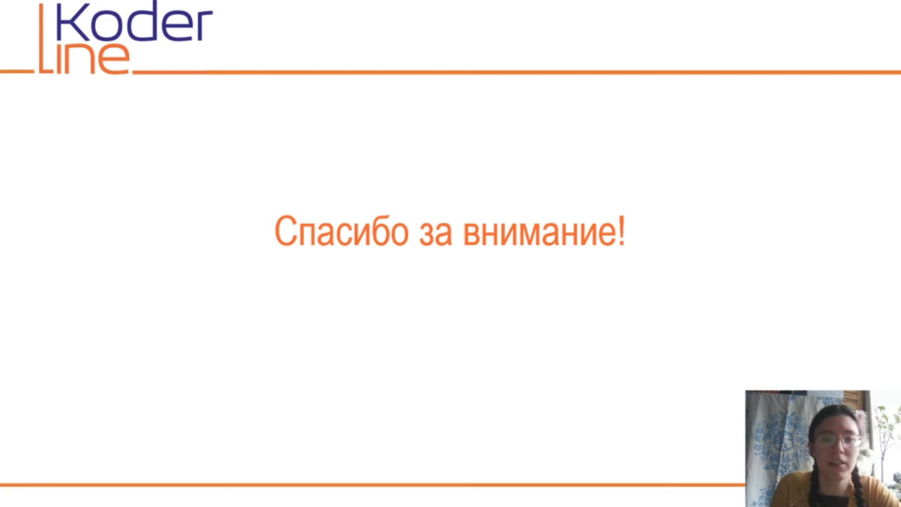
key(Right)
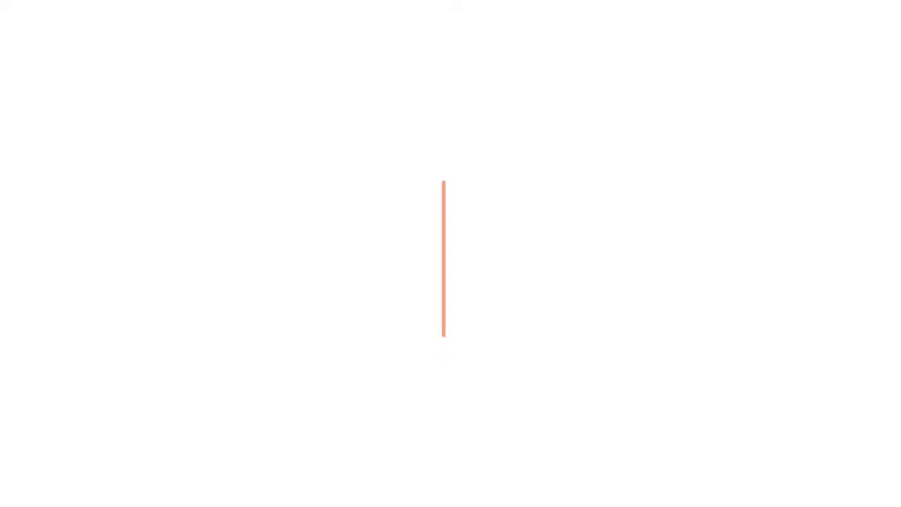